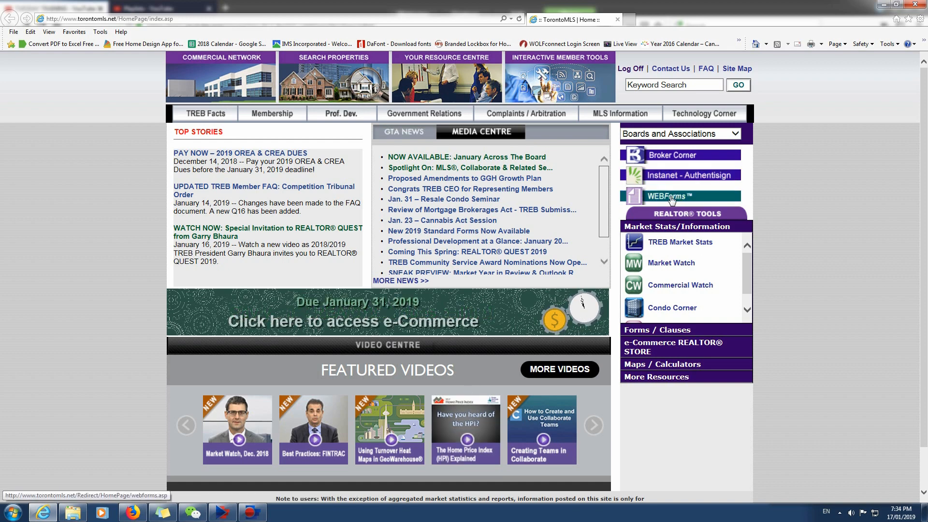
Open WEBForms from the board's home page and start creating a new transaction kit.
left_click(656, 199)
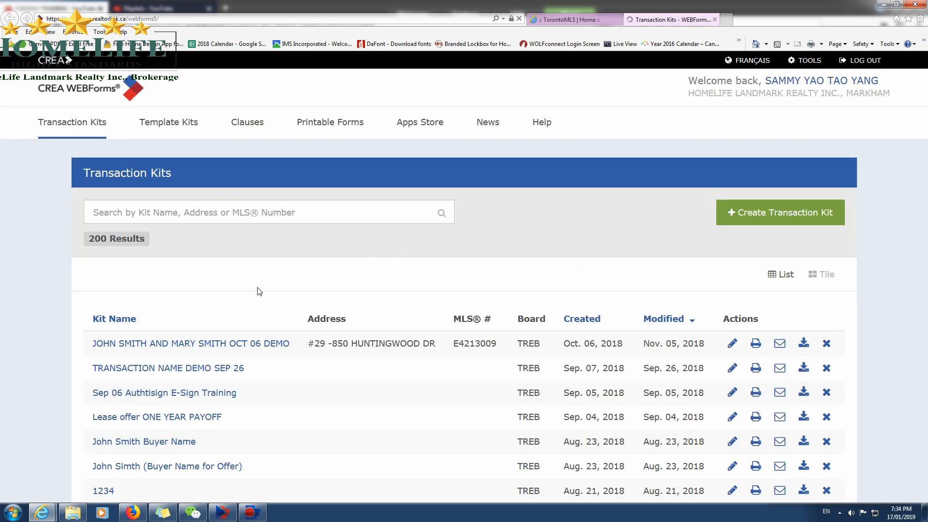
left_click(762, 217)
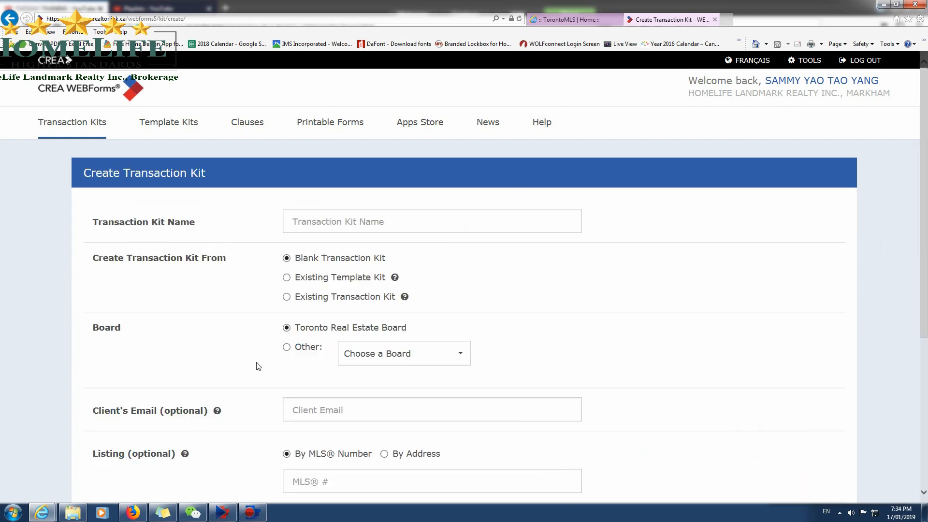
scroll(261, 370, "down", 3)
scroll(258, 371, "up", 3)
Switch to the TorontoMLS site, open the first listing among the recently viewed properties and look through its details.
left_click(575, 20)
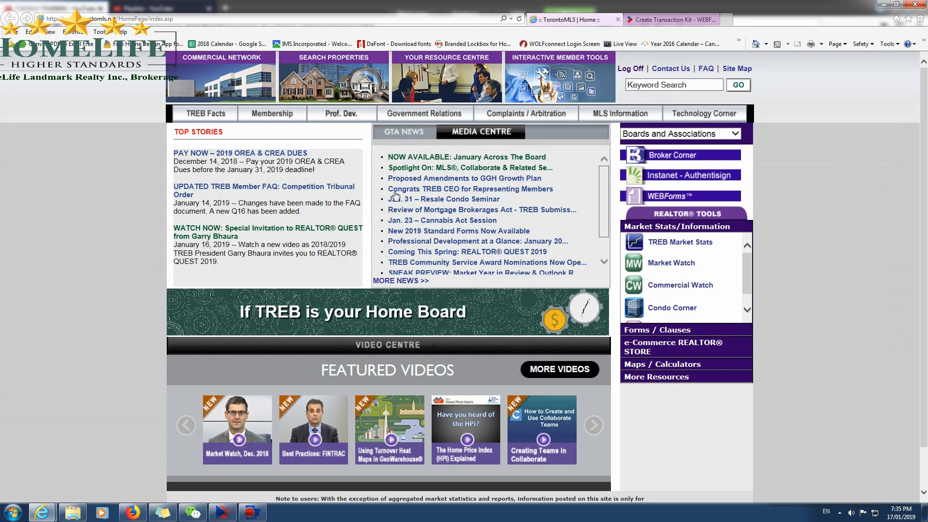
left_click(324, 82)
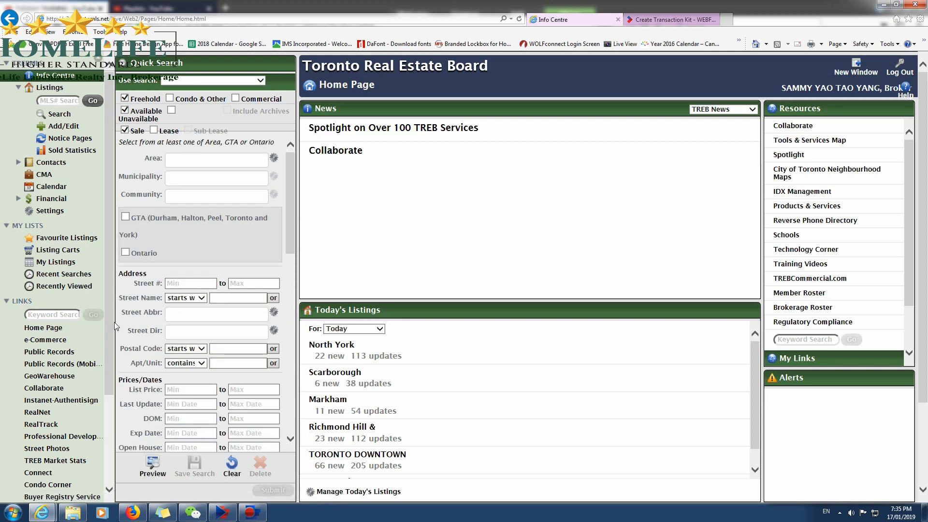
left_click(89, 289)
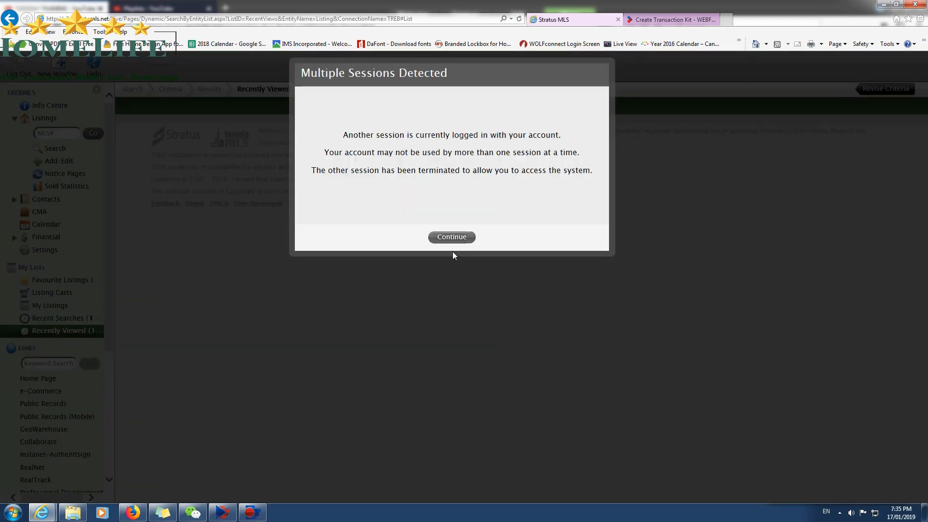
left_click(452, 236)
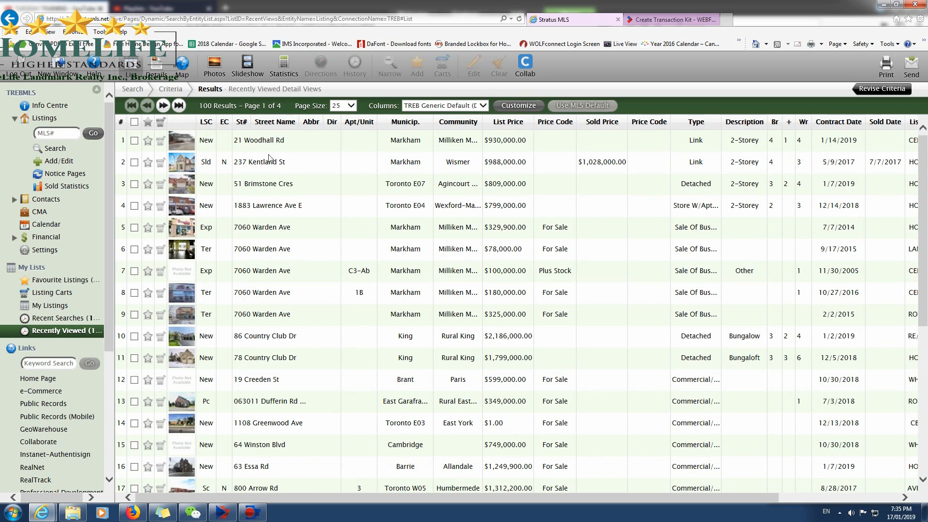
left_click(253, 140)
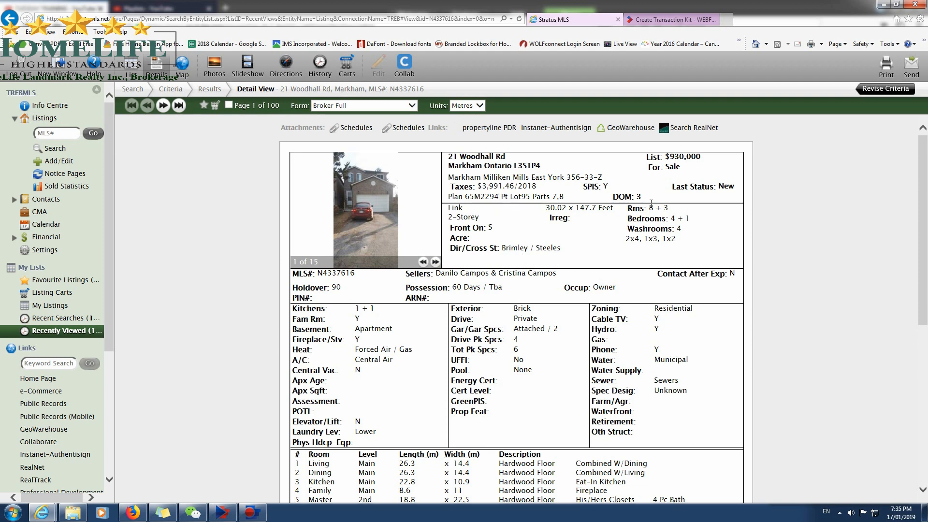
scroll(651, 202, "down", 7)
scroll(483, 303, "up", 7)
scroll(482, 303, "down", 6)
scroll(316, 318, "up", 5)
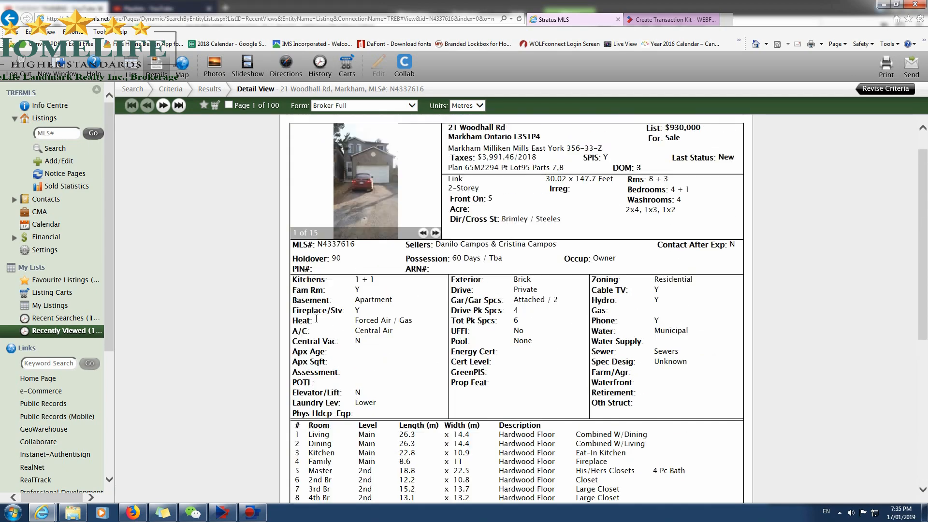
scroll(571, 279, "up", 1)
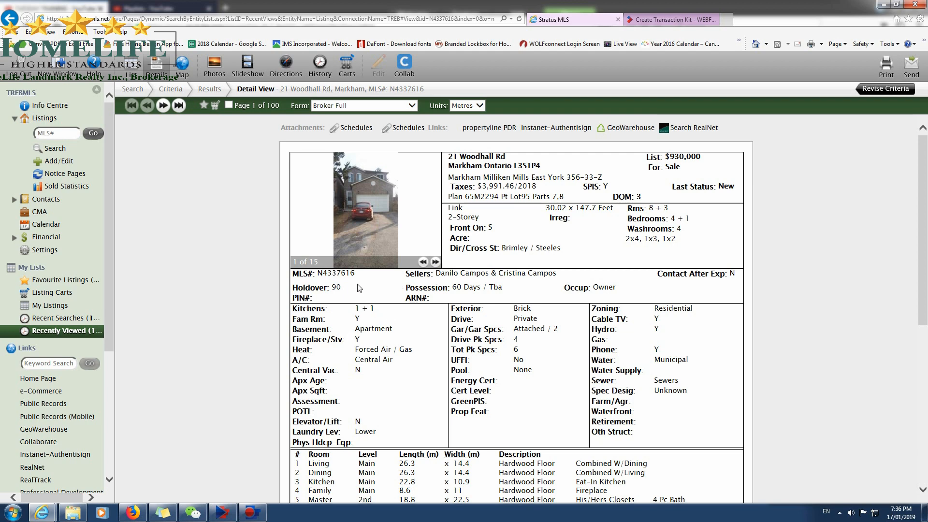
Copy the MLS number from the listing into the new transaction kit's MLS number field.
left_click_drag(356, 276, 319, 278)
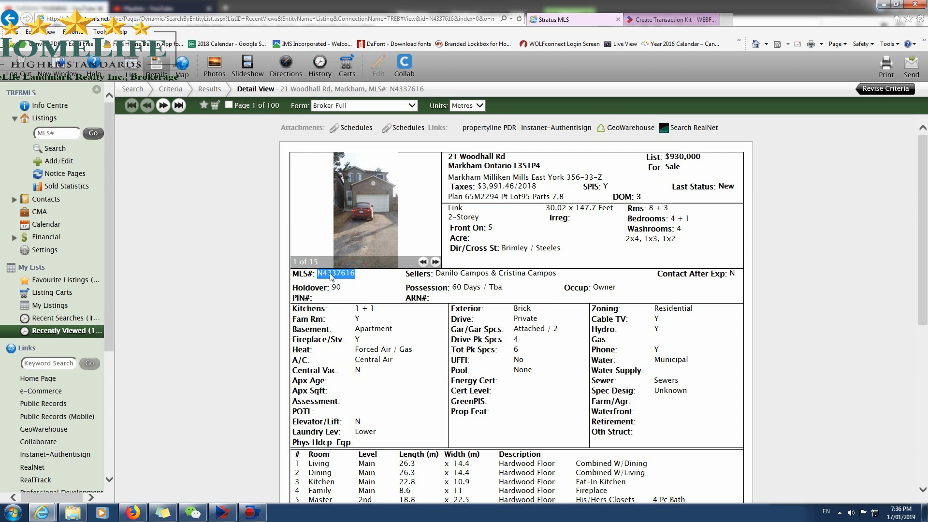
right_click(331, 277)
left_click(341, 285)
left_click(669, 20)
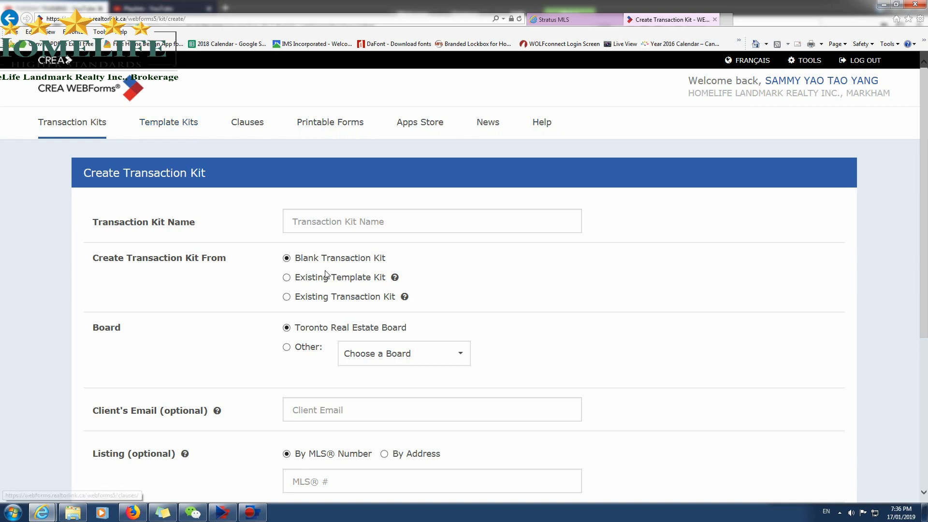
scroll(286, 385, "down", 3)
right_click(321, 345)
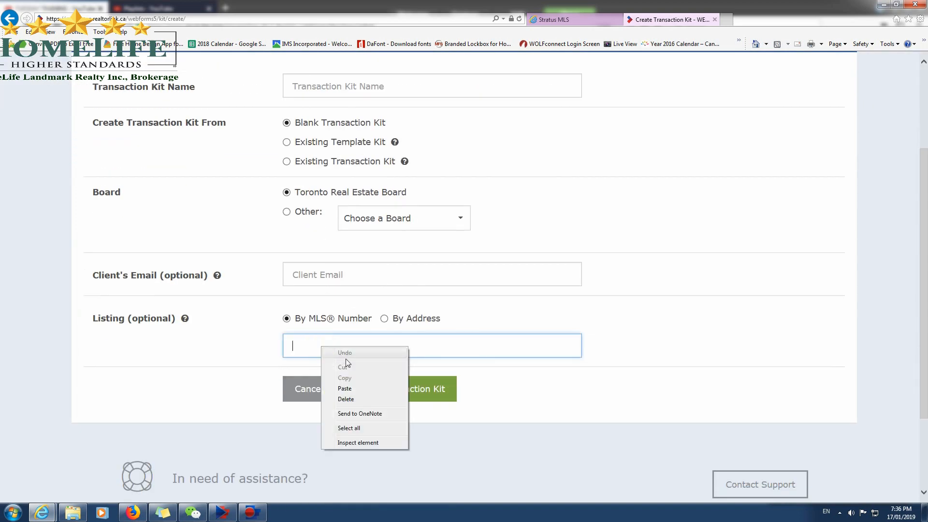
left_click(356, 389)
scroll(331, 364, "up", 3)
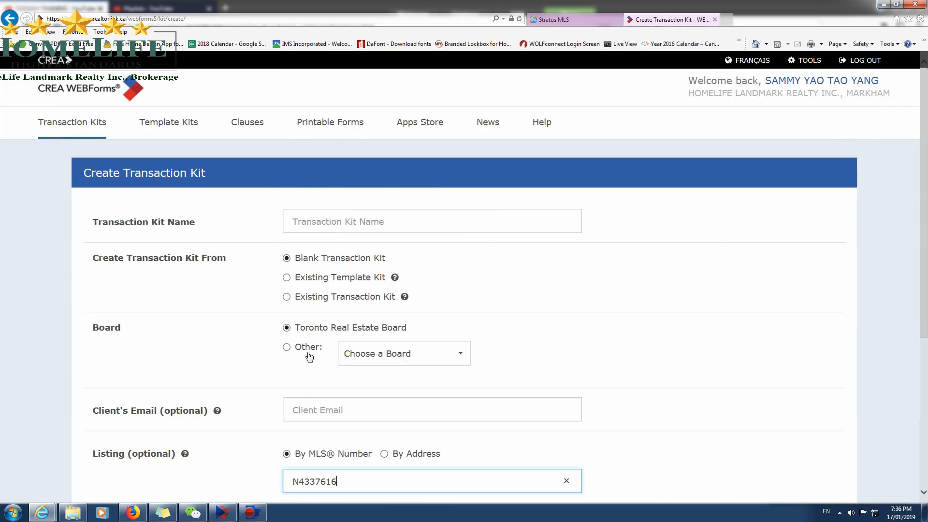
Name the transaction kit with the street address copied from the listing, followed by ", Markham".
left_click(305, 221)
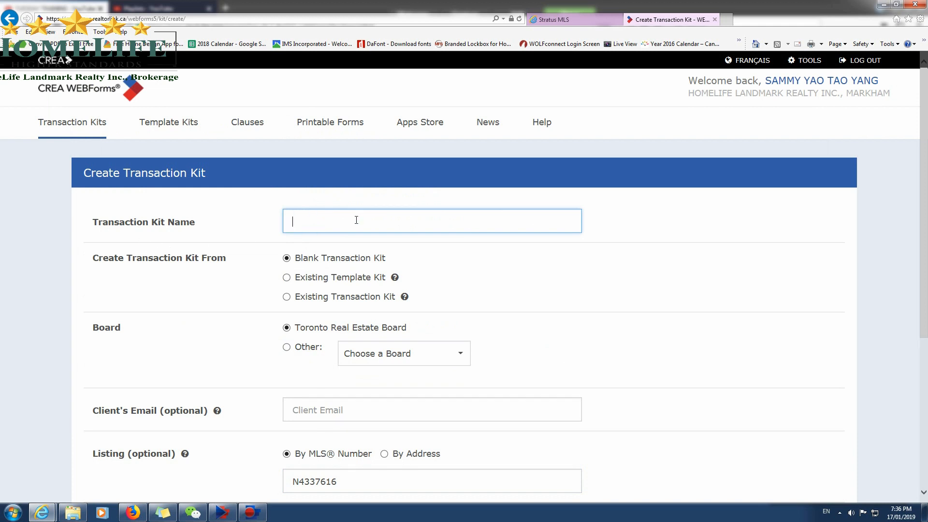
left_click(560, 21)
left_click_drag(450, 157, 503, 157)
right_click(501, 156)
left_click(538, 173)
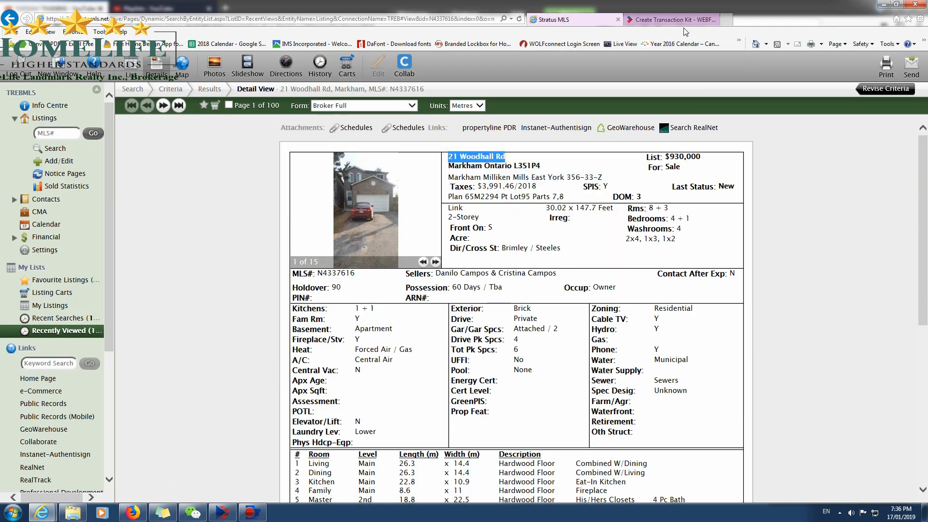
left_click(674, 19)
right_click(301, 216)
left_click(349, 259)
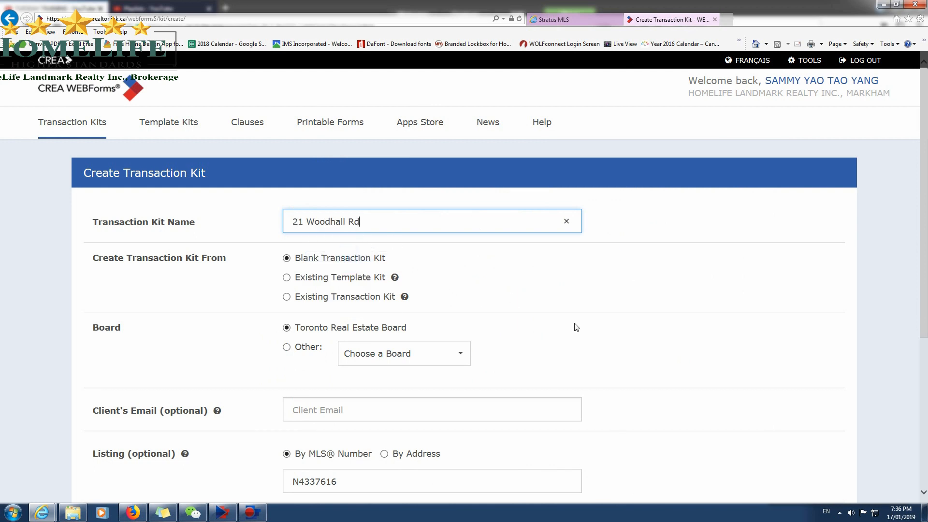
key("BackSpace")
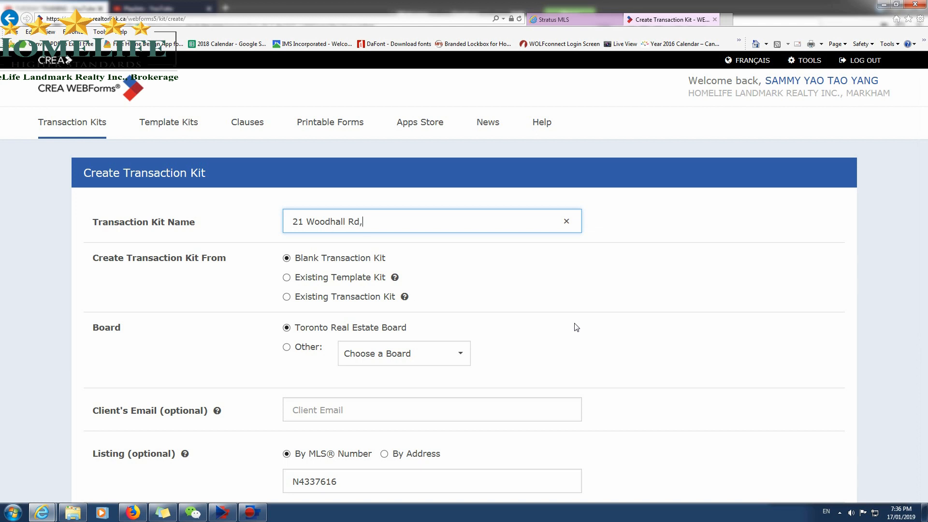
type(", Markham")
Base the kit on an existing template kit, searching for "free" and choosing "001. OFFER FOR FREEHOLD - HOUSE".
left_click(287, 278)
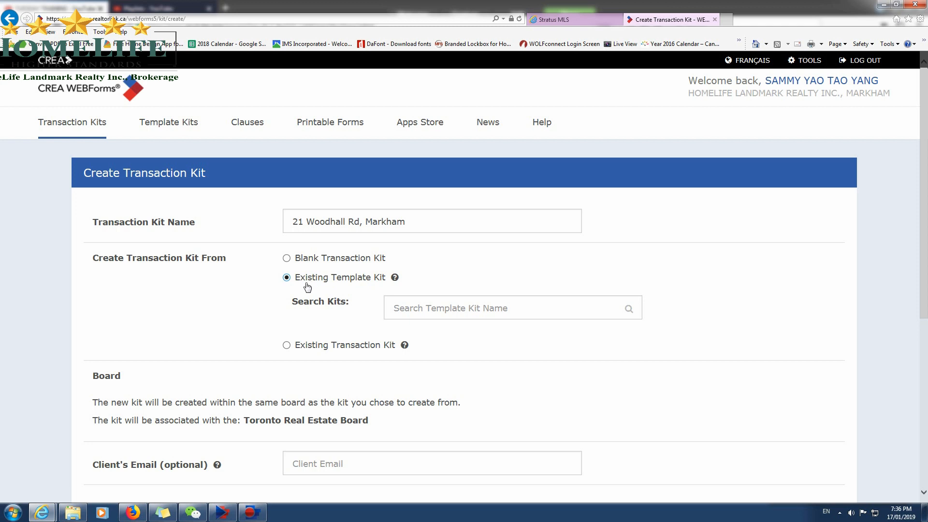
left_click(397, 304)
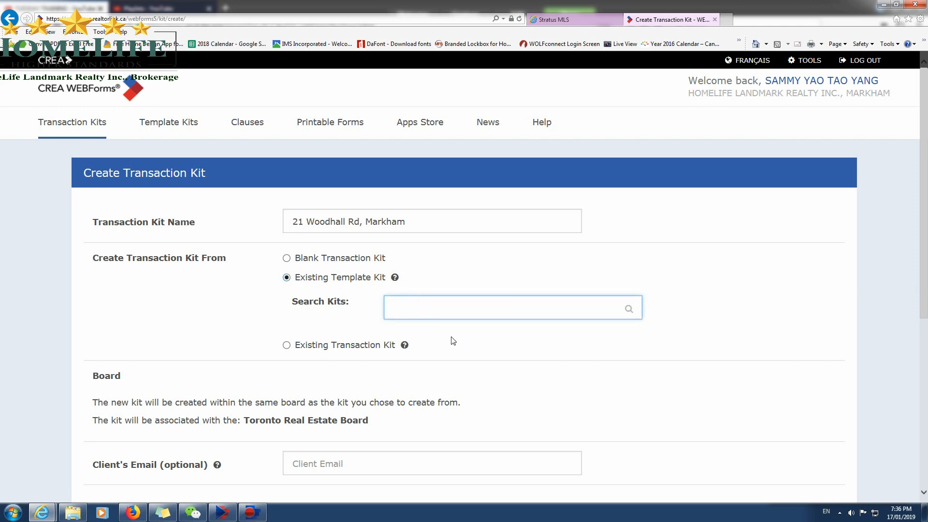
scroll(453, 341, "down", 3)
scroll(415, 302, "up", 2)
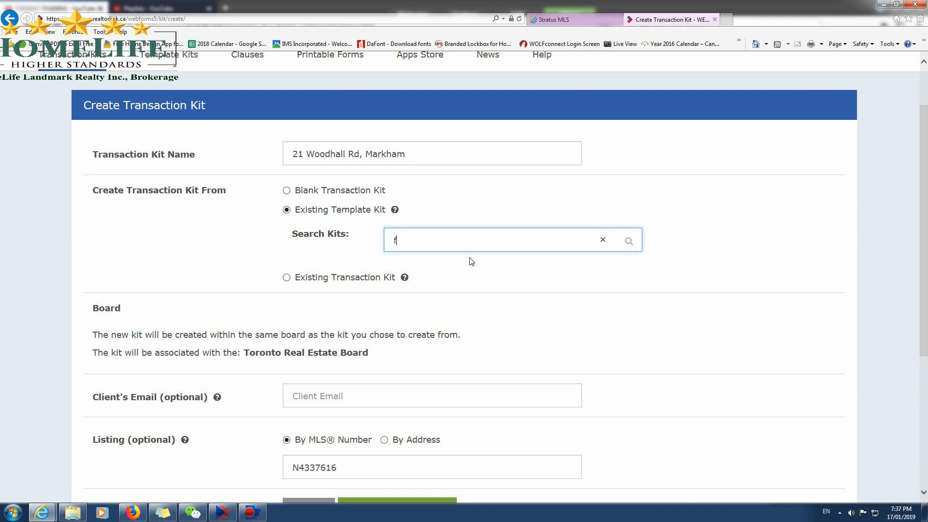
type("ree")
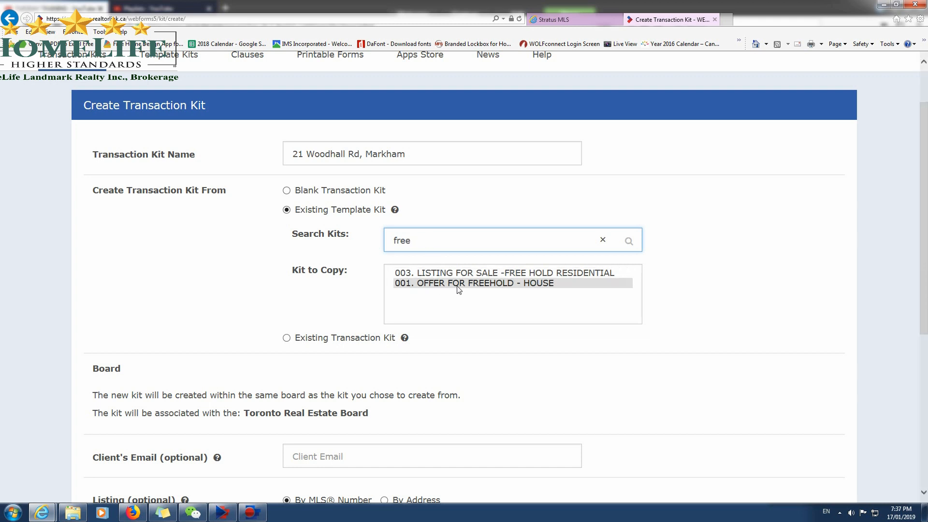
left_click(457, 287)
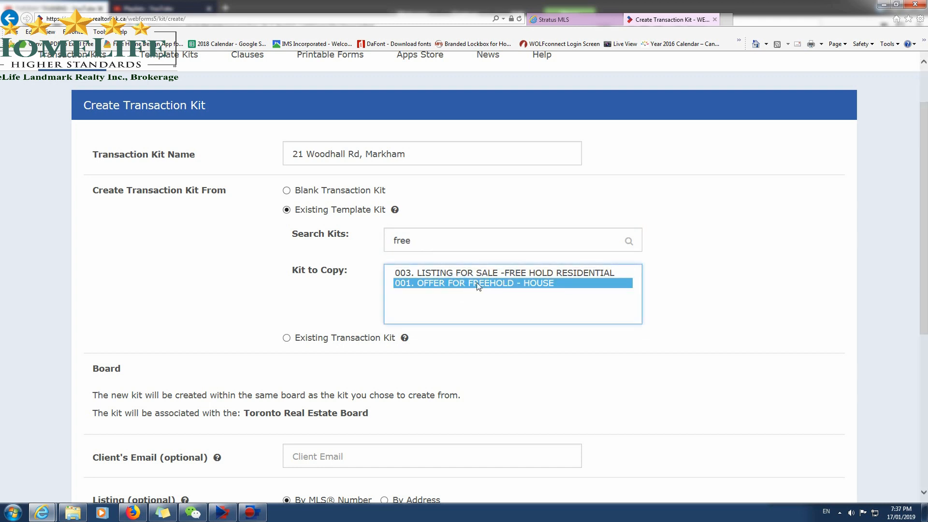
Create the transaction kit and accept the upgrade of its forms to the newer versions.
scroll(668, 356, "down", 3)
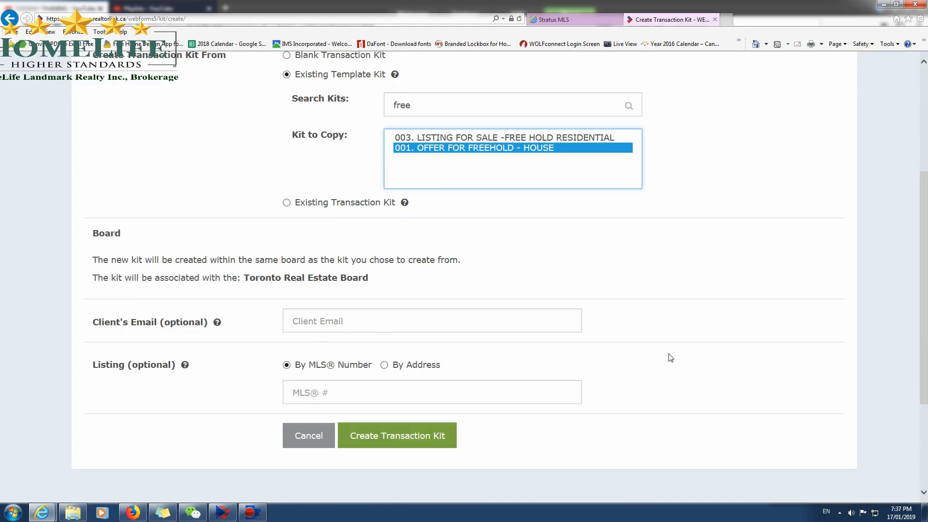
left_click(388, 436)
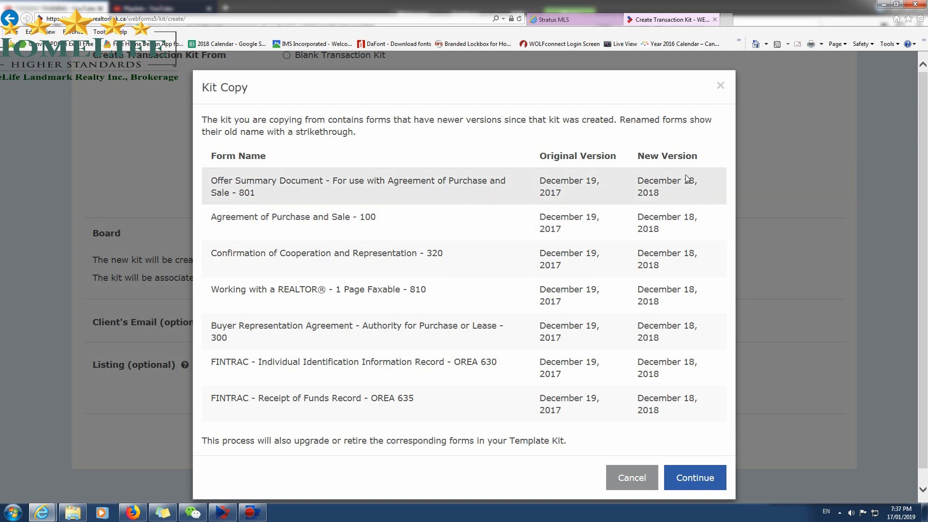
left_click(692, 477)
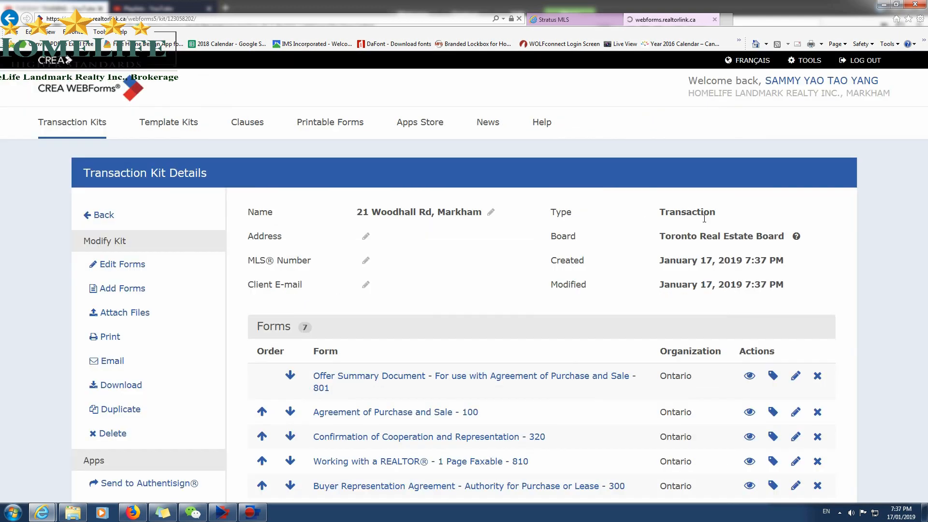
Look over the forms in the new kit and open the Offer Summary Document - 801 for editing.
scroll(624, 406, "down", 5)
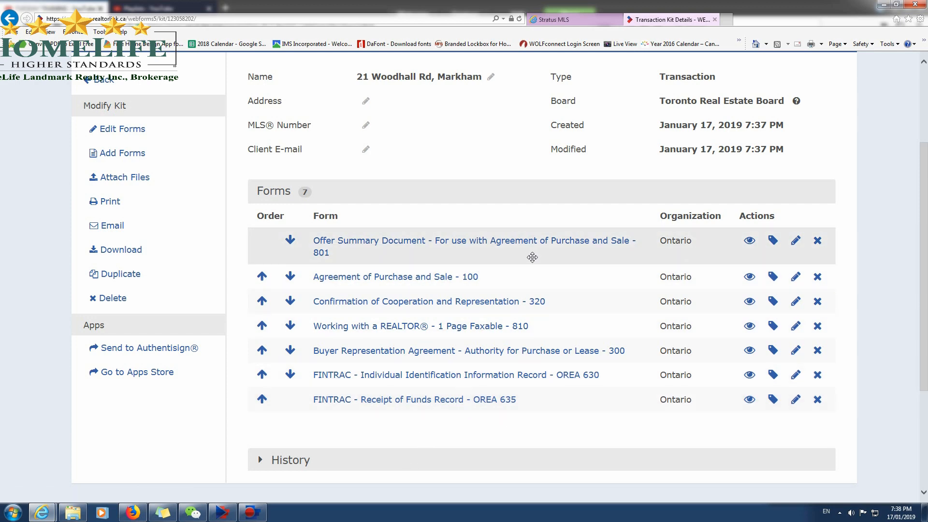
scroll(529, 314, "up", 2)
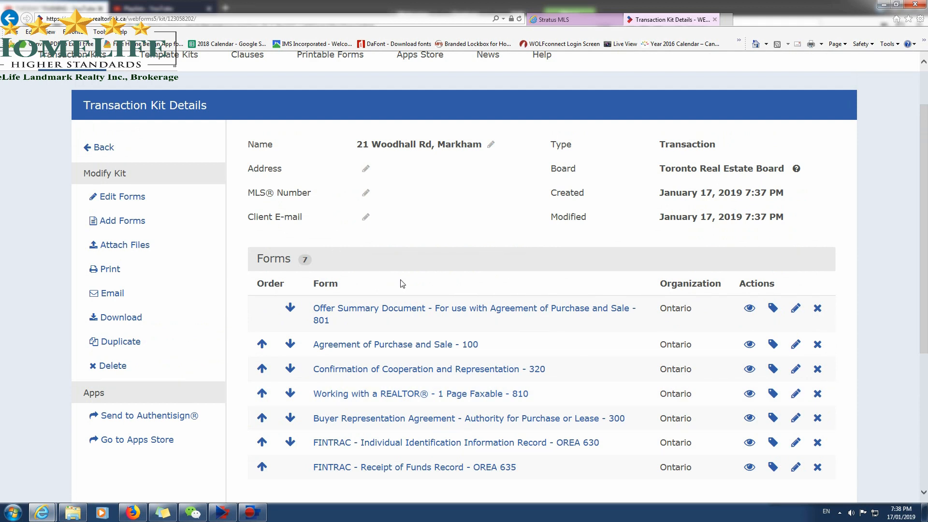
left_click(382, 312)
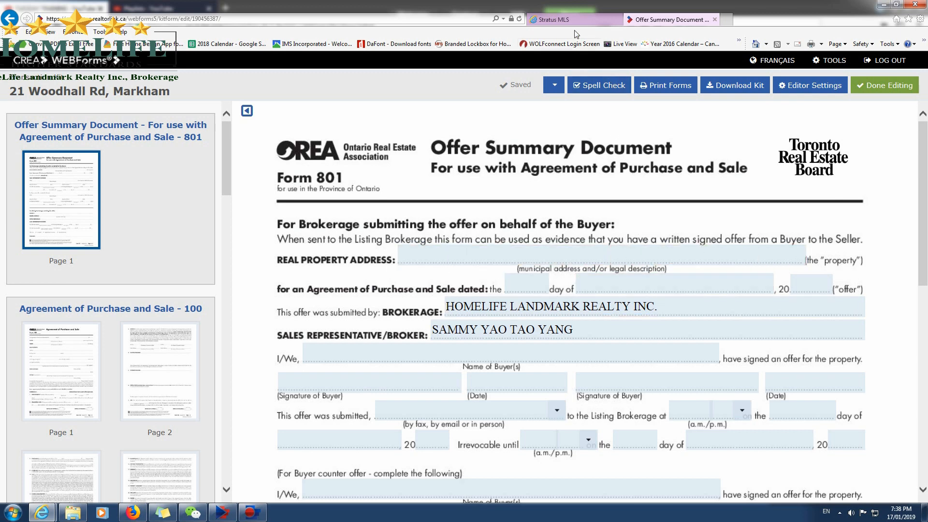
Fill in the form's real property address with the street address copied from the listing and the municipality Markham.
left_click(561, 20)
right_click(484, 160)
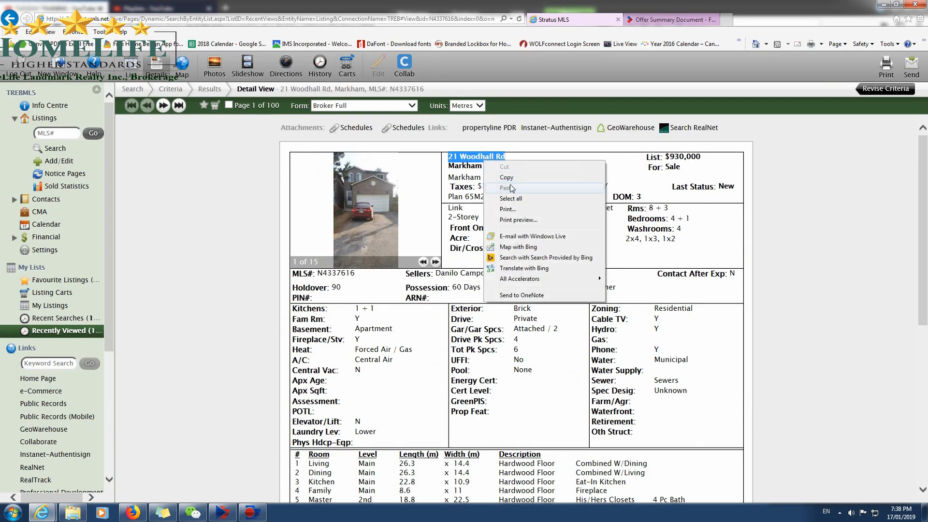
left_click(507, 178)
left_click(669, 19)
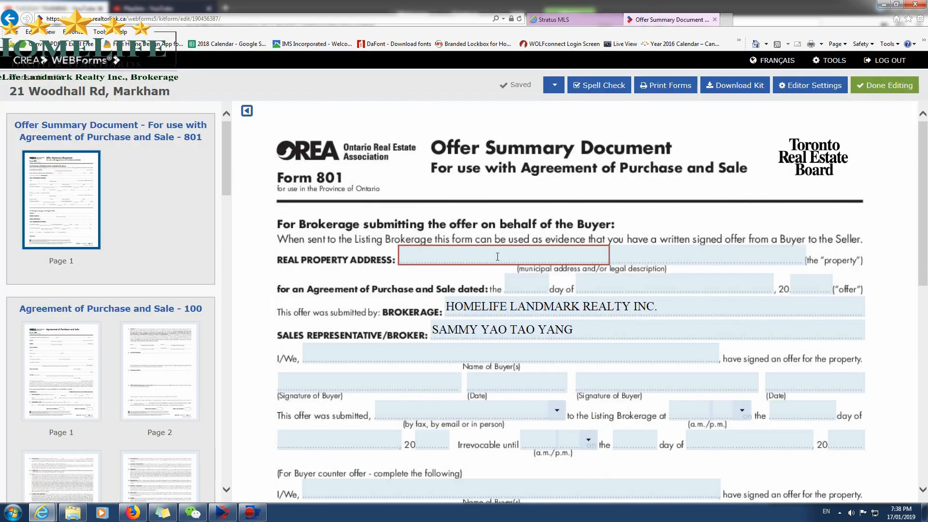
key("ctrl+v")
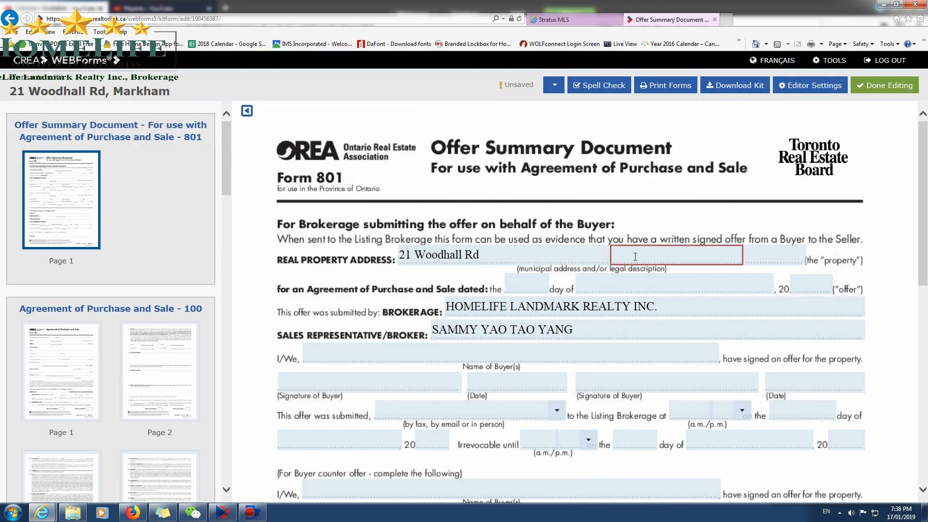
type("Markham")
Add the postal code copied from the Stratus MLS listing to the form's real property address.
left_click(550, 19)
left_click_drag(541, 166, 513, 165)
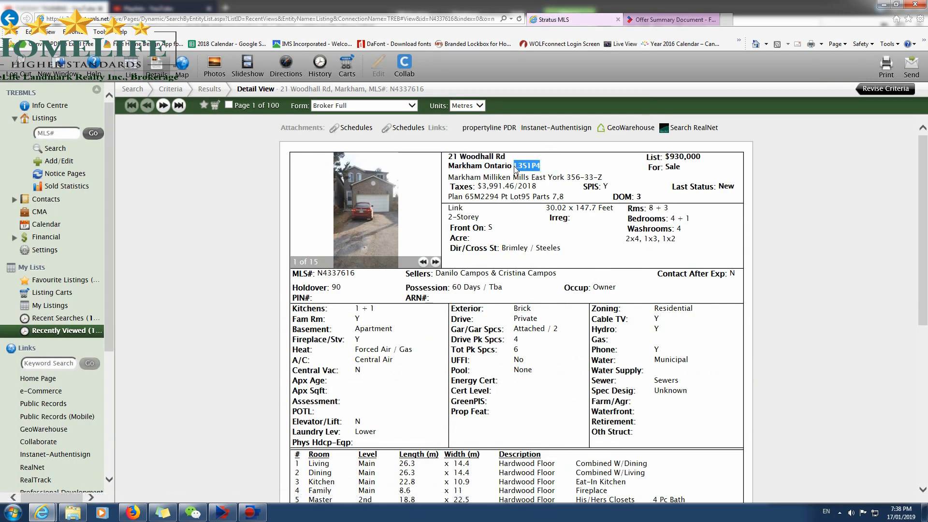
right_click(529, 166)
left_click(549, 183)
left_click(660, 19)
key("ctrl+v")
Date the Agreement of Purchase and Sale in the Offer Summary Document 17 January 2019.
left_click(537, 289)
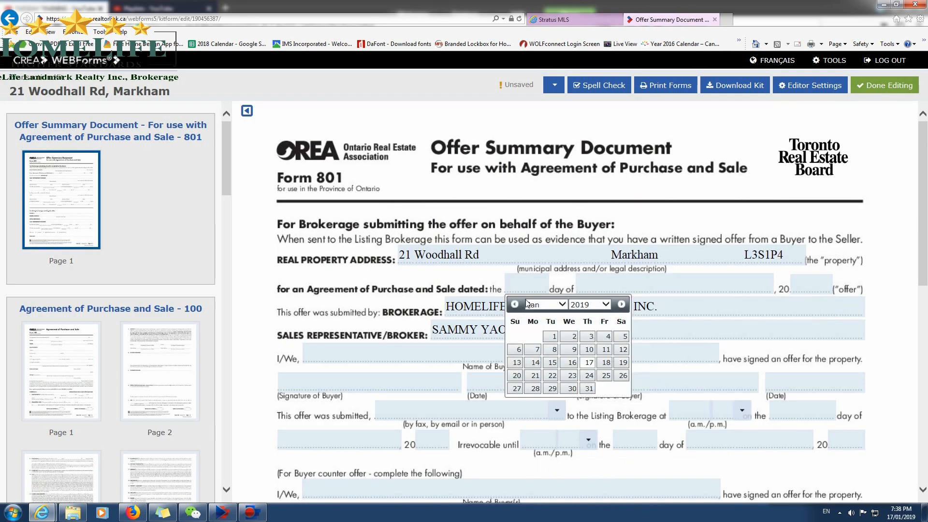
left_click(589, 364)
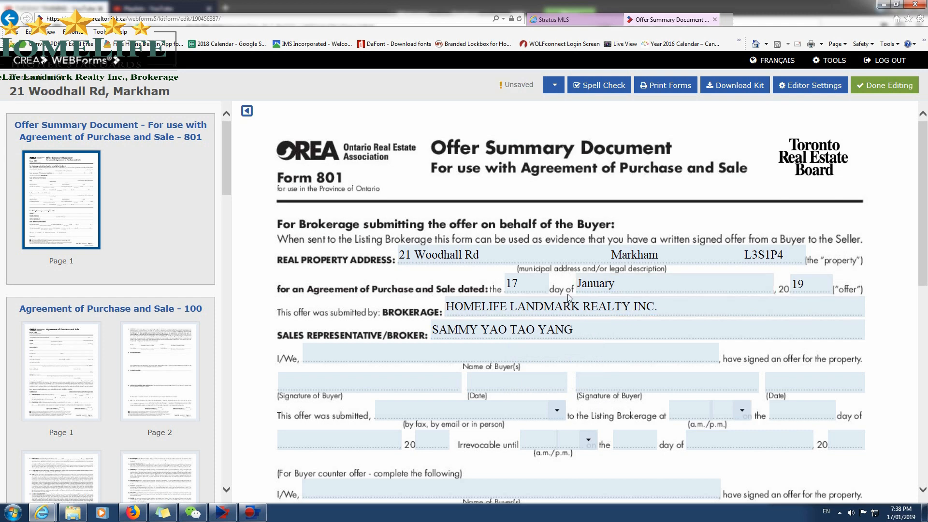
left_click(584, 378)
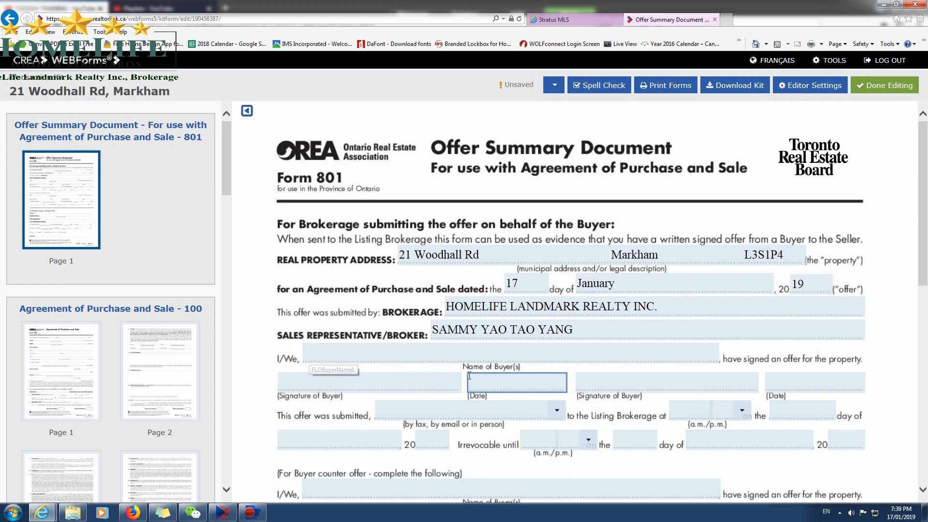
Enter the buyer's full name in the Name of Buyer(s) field of the submitting brokerage section.
left_click(472, 356)
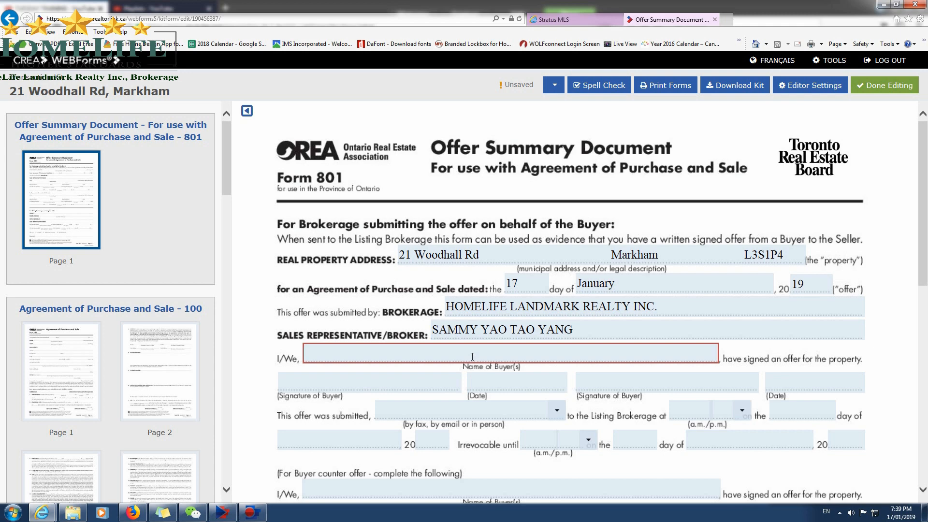
type("SMITH")
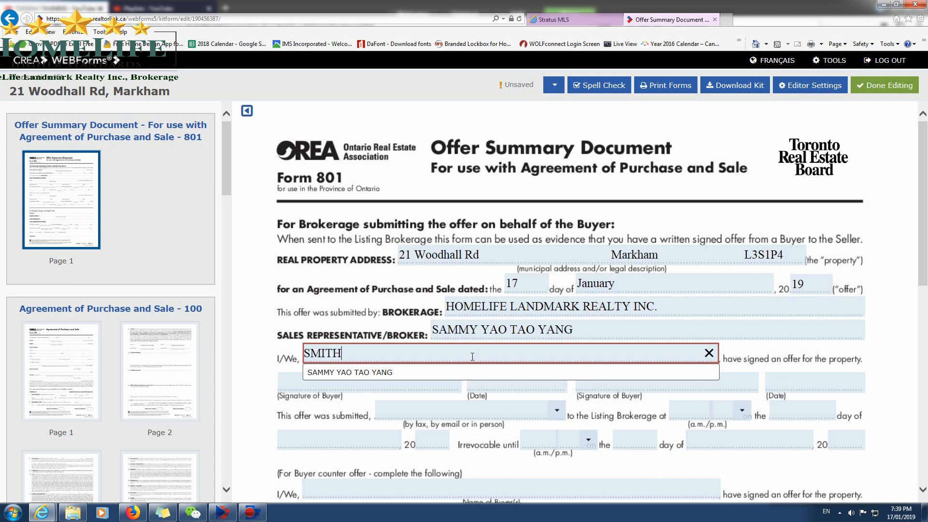
key("BackSpace")
key("BackSpace")
key("BackSpace")
key("BackSpace")
key("BackSpace")
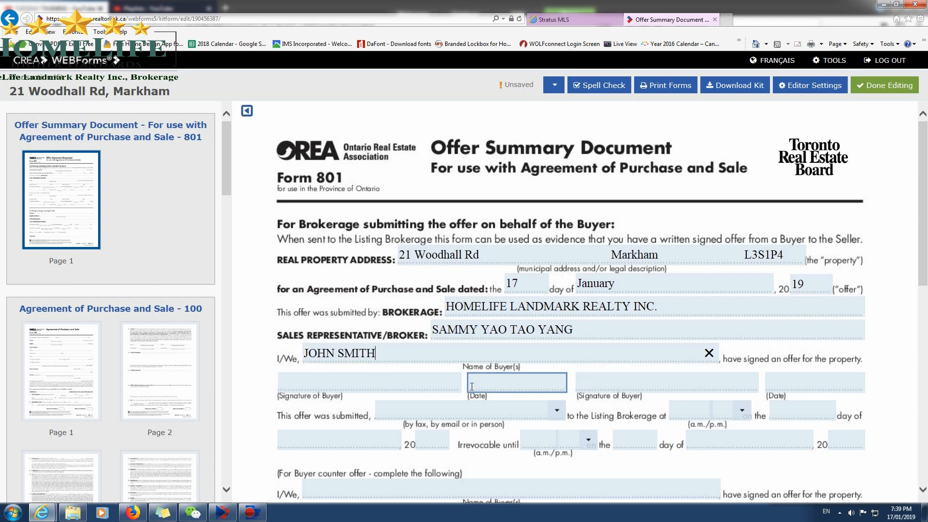
Set the offer as submitted by email to the Listing Brokerage on 18 January 2019.
scroll(464, 449, "down", 2)
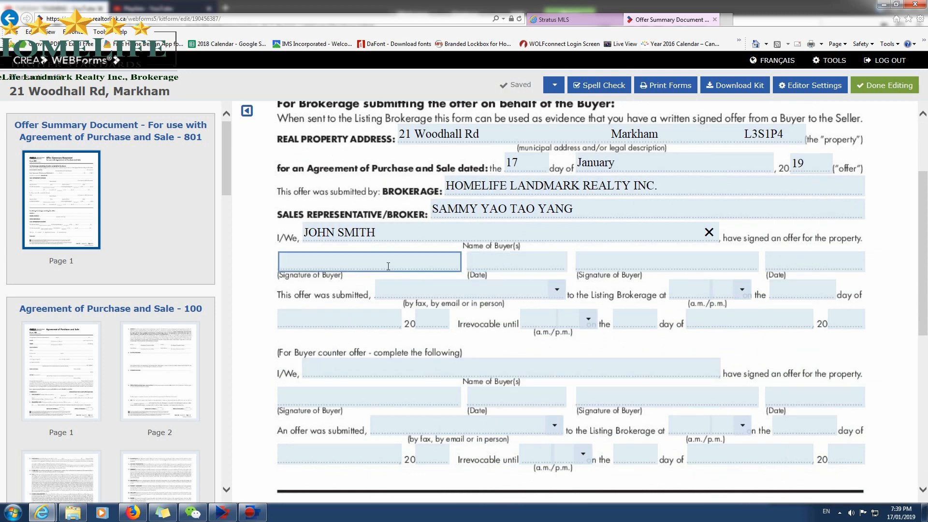
left_click(556, 289)
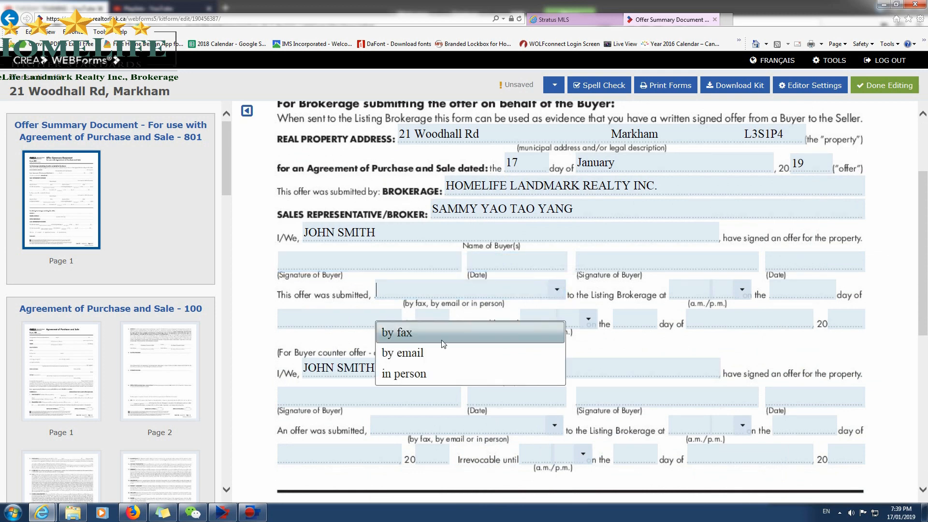
left_click(417, 353)
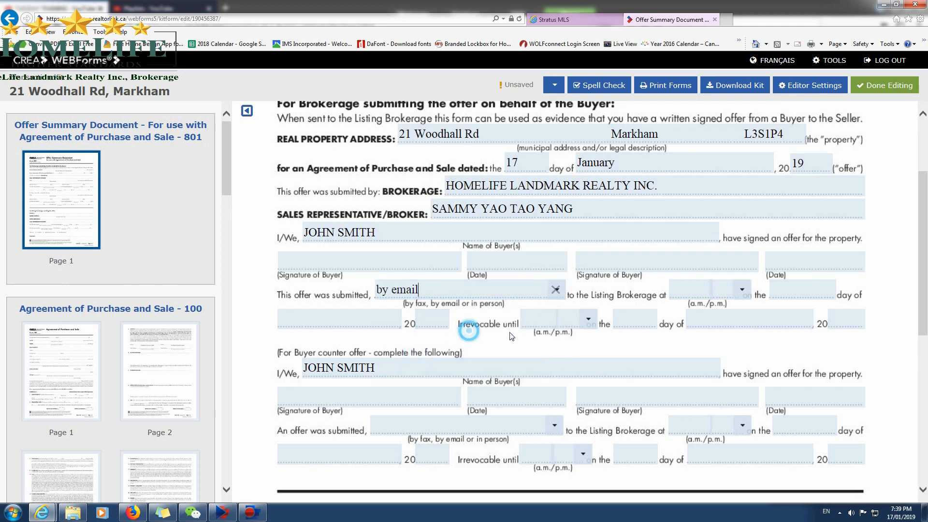
left_click(742, 289)
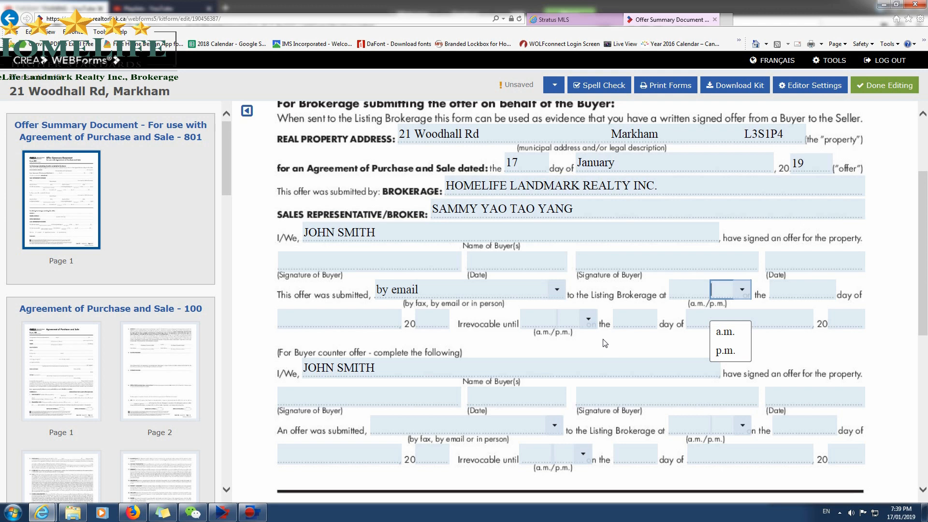
left_click(396, 322)
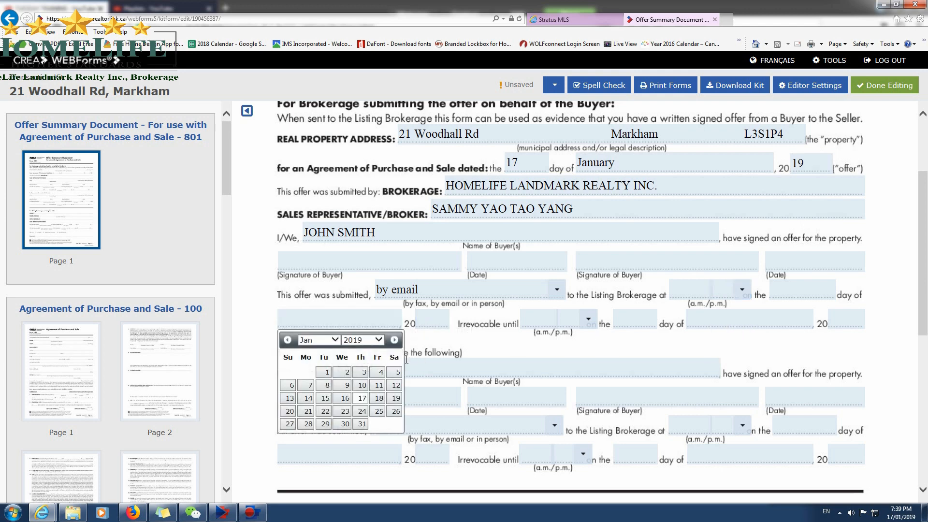
left_click(379, 398)
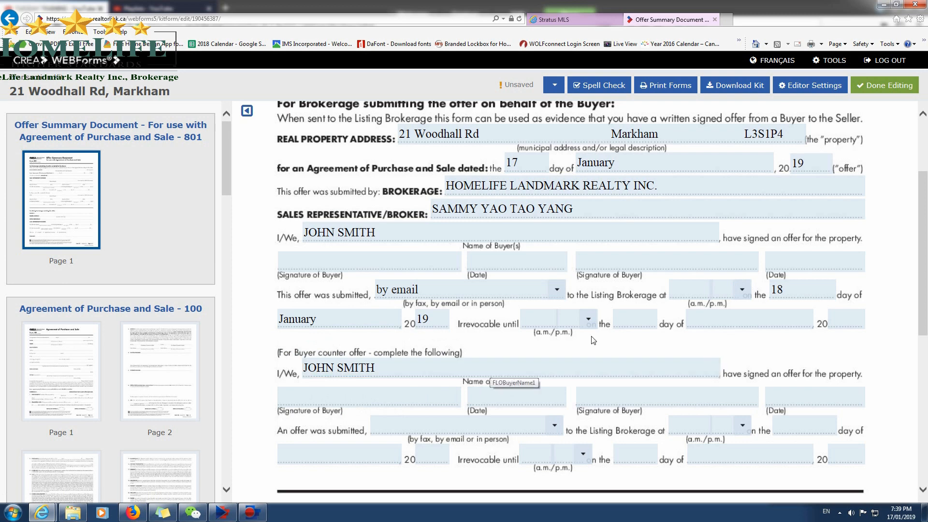
Make the offer irrevocable until 11:59 p.m. on 18 January 2019.
left_click(623, 321)
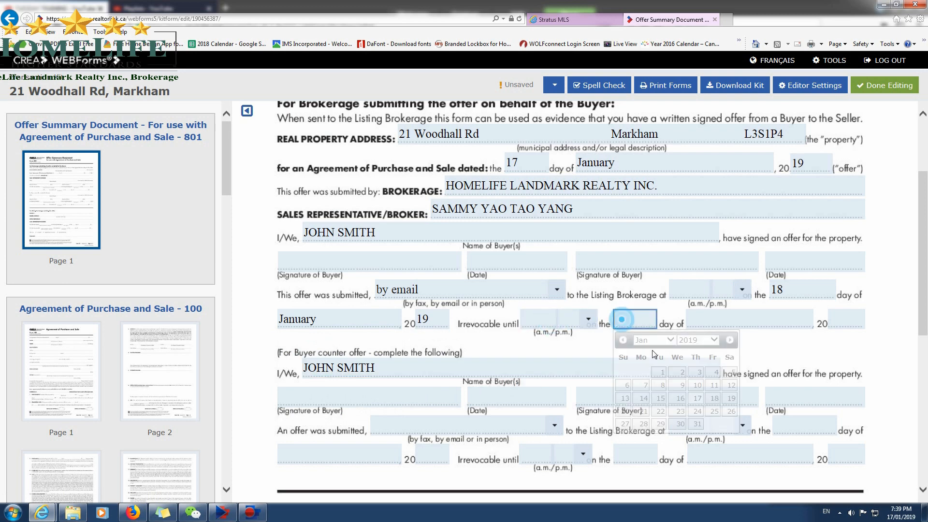
left_click(714, 398)
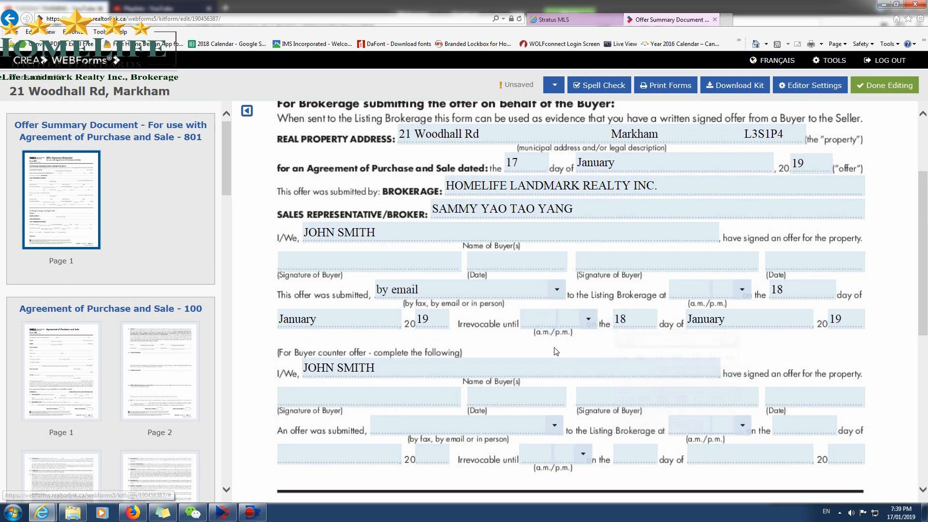
left_click(585, 319)
left_click(581, 381)
left_click(536, 320)
type("`1")
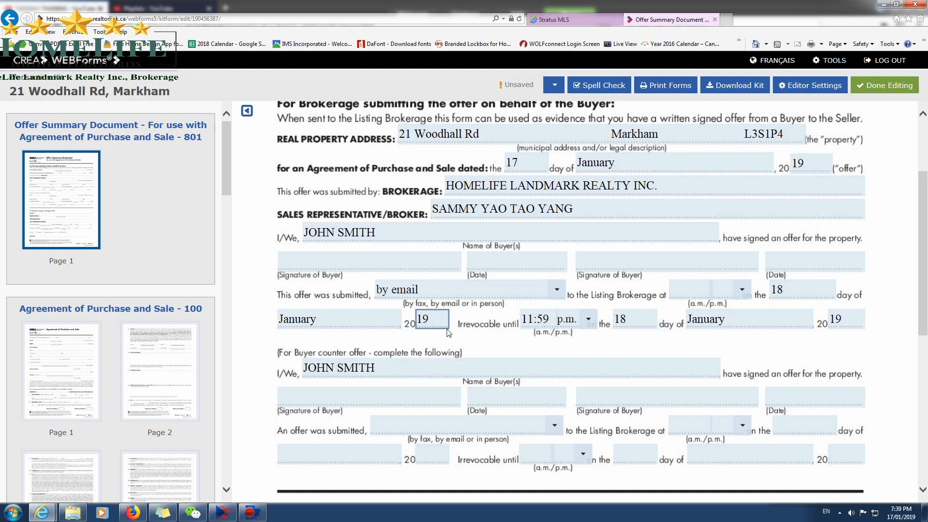
Look over the rest of the Offer Summary Document and open page 1 of the Agreement of Purchase and Sale - 100.
scroll(439, 271, "up", 3)
scroll(297, 296, "down", 4)
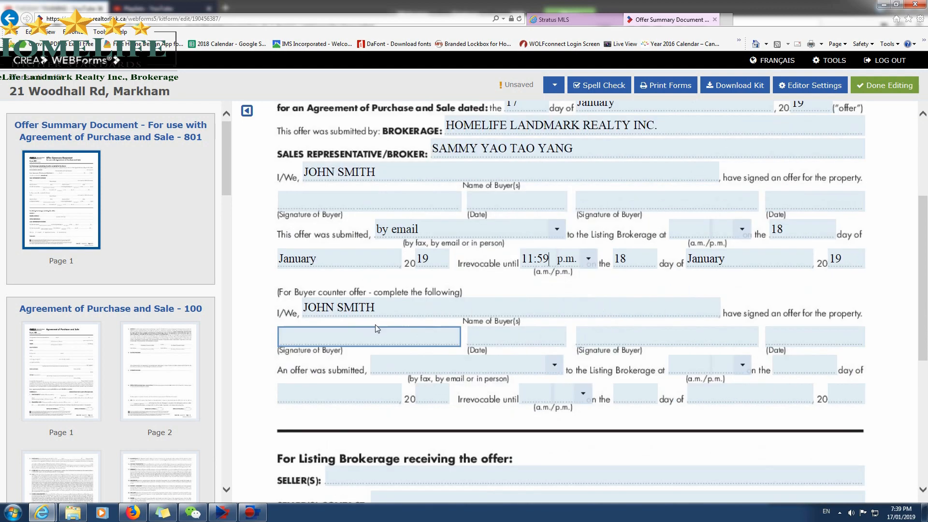
scroll(410, 367, "down", 2)
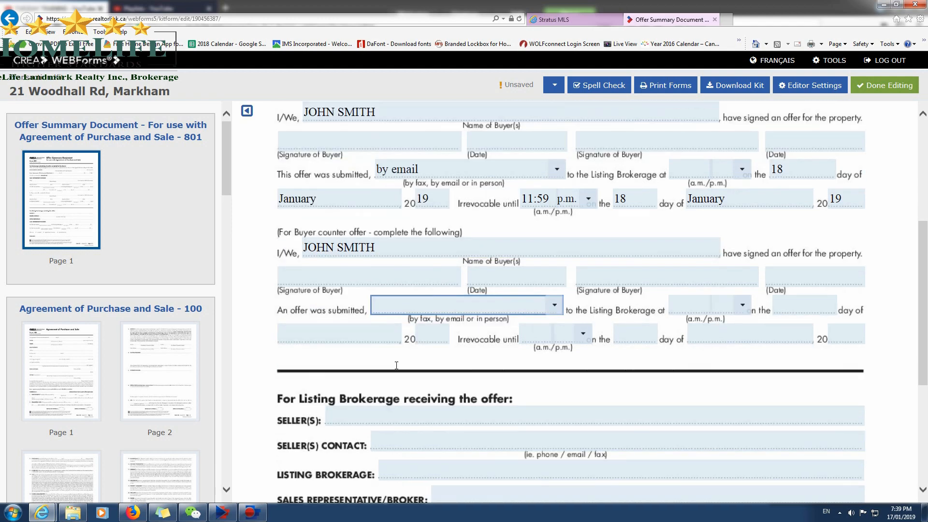
scroll(580, 404, "down", 3)
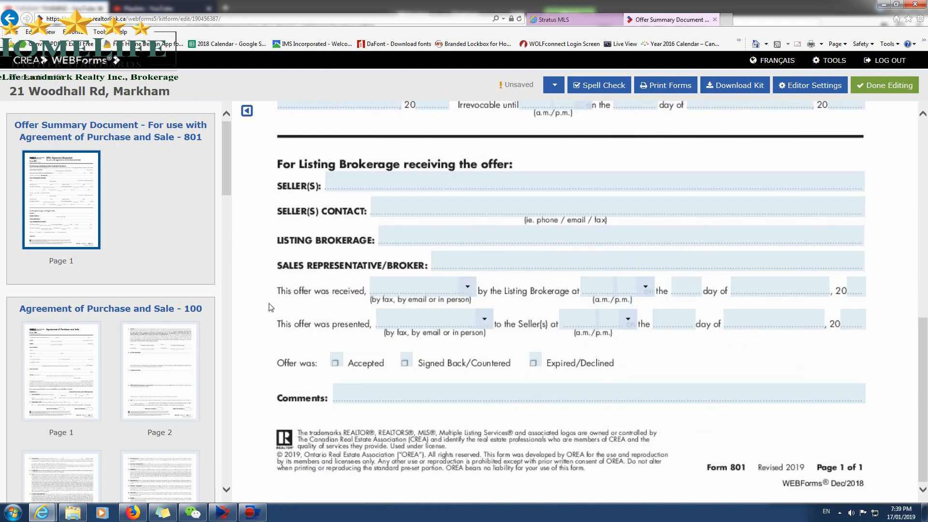
scroll(270, 299, "up", 2)
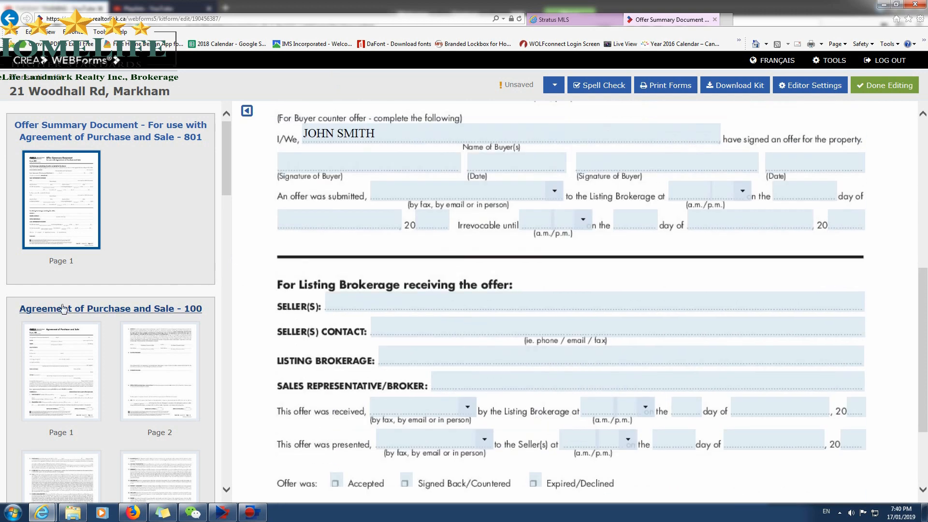
left_click(65, 356)
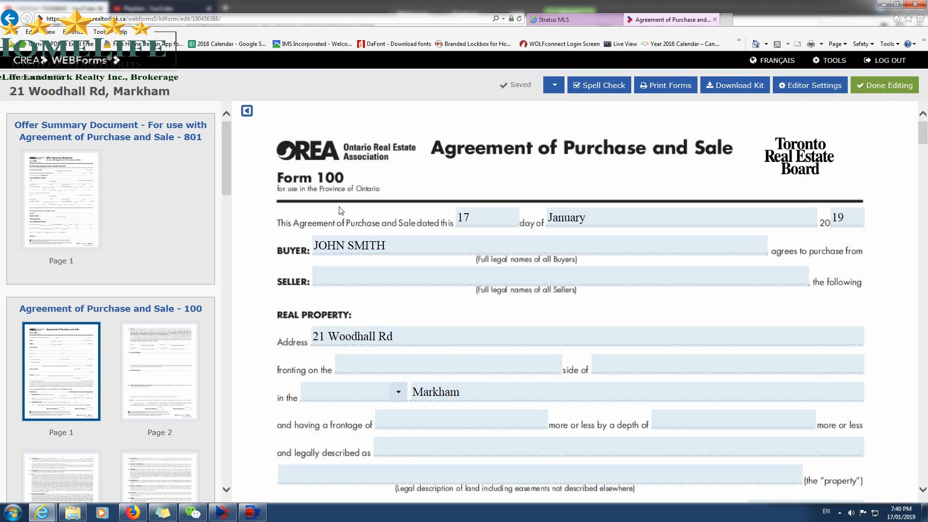
Fill in the agreement's Seller field with the sellers' names copied from the MLS listing.
left_click(521, 245)
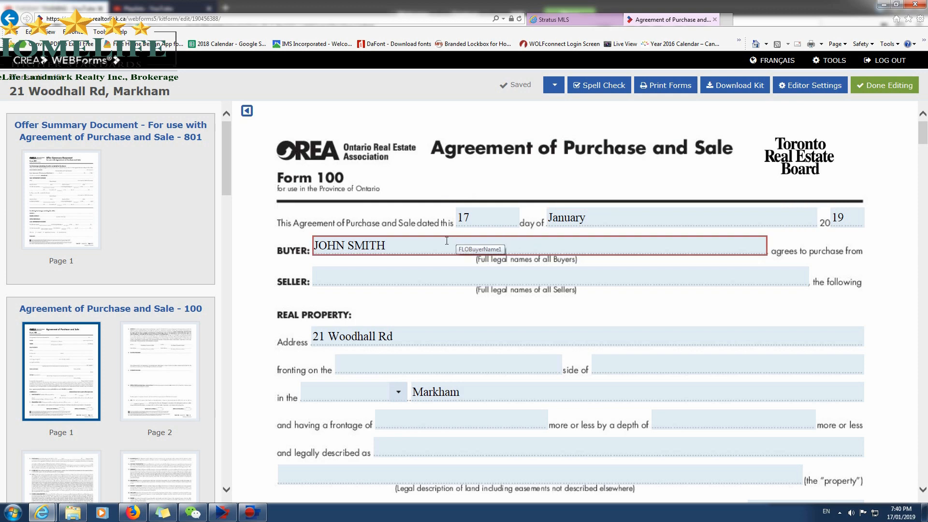
left_click(415, 272)
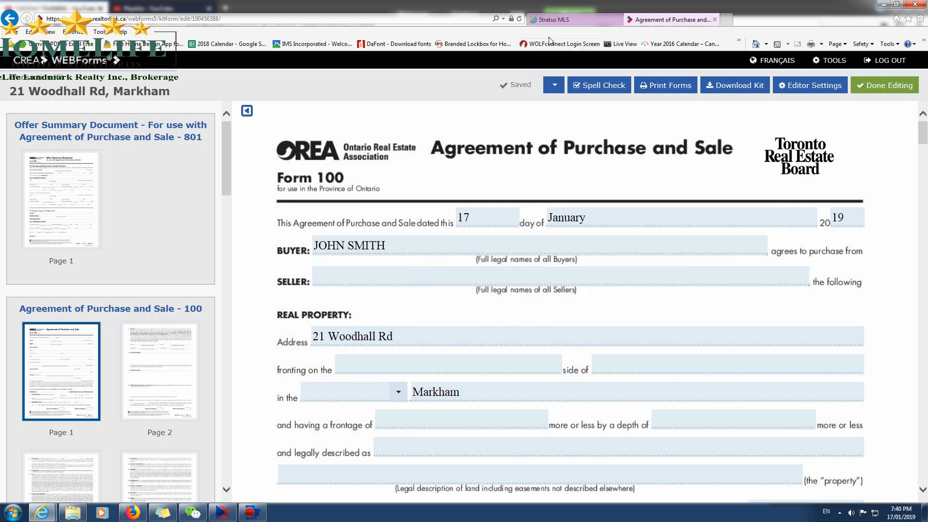
left_click(551, 19)
left_click_drag(442, 275, 545, 269)
key("ctrl+c")
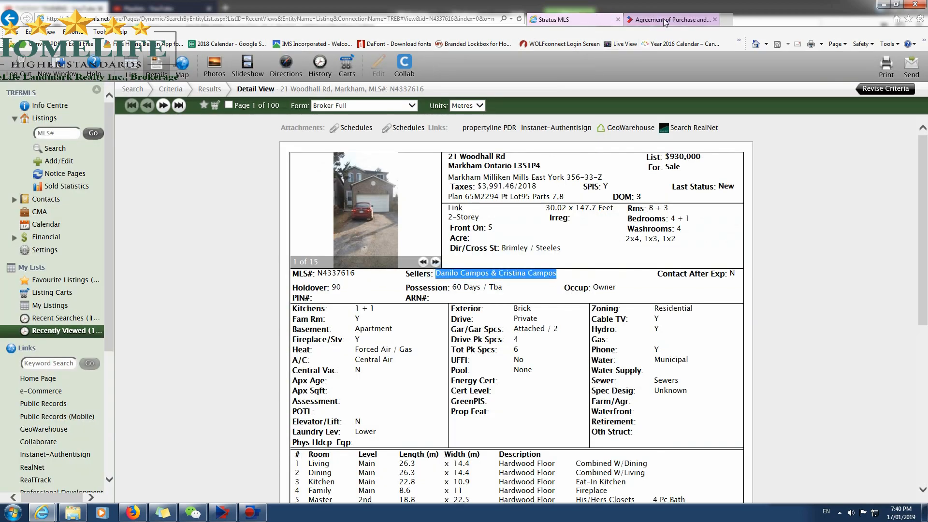
left_click(672, 19)
key("ctrl+v")
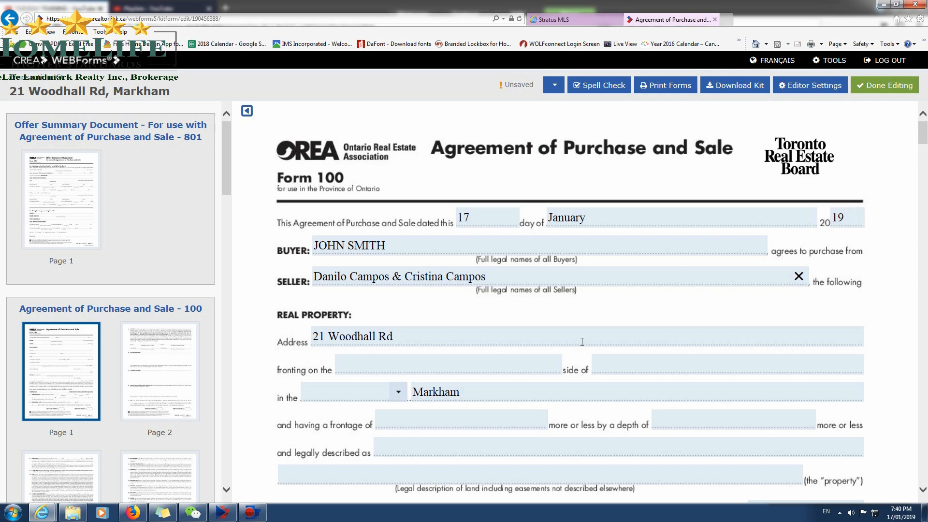
Check the property's fronting direction in the MLS listing and enter SOUTH as the side it fronts on.
left_click(397, 358)
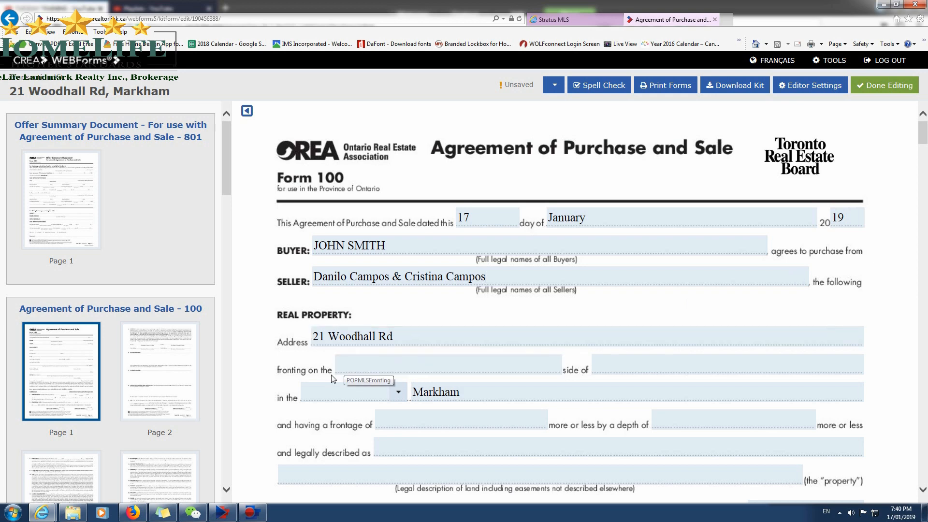
left_click(550, 20)
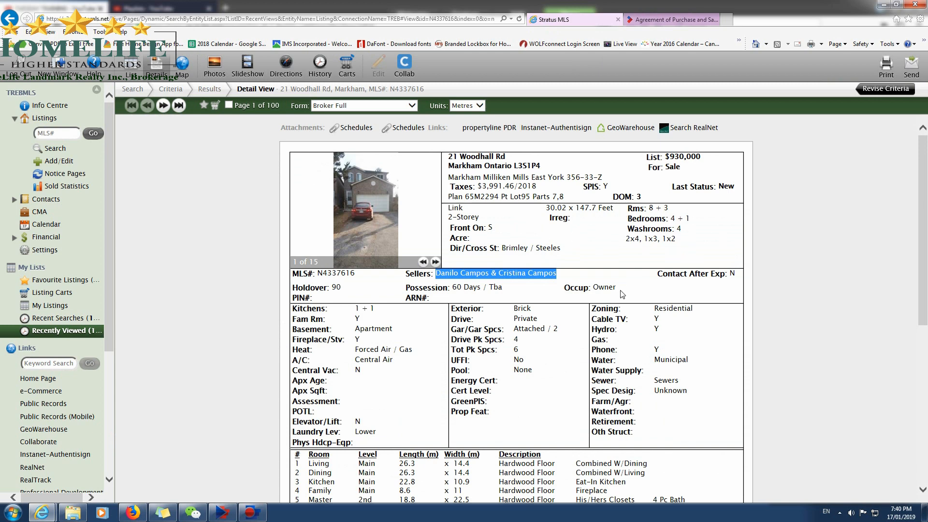
left_click(624, 249)
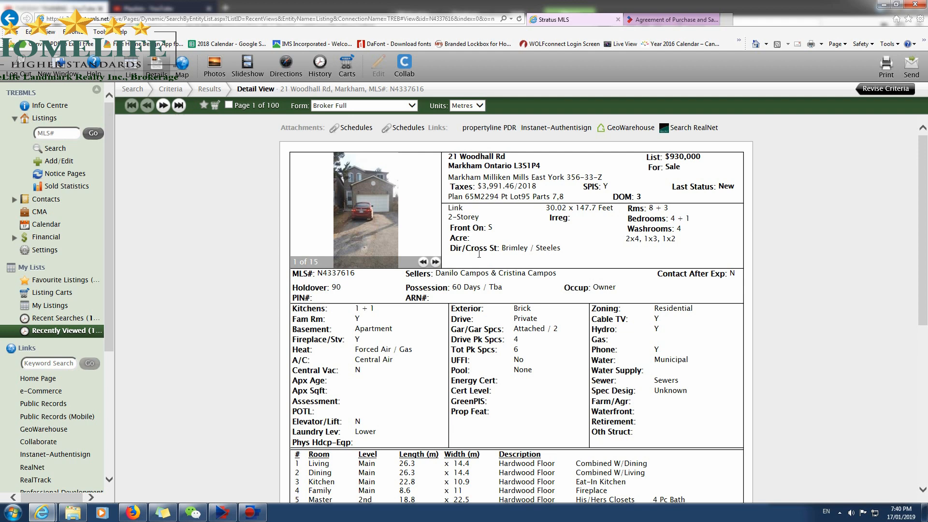
left_click_drag(492, 229, 488, 228)
left_click(638, 19)
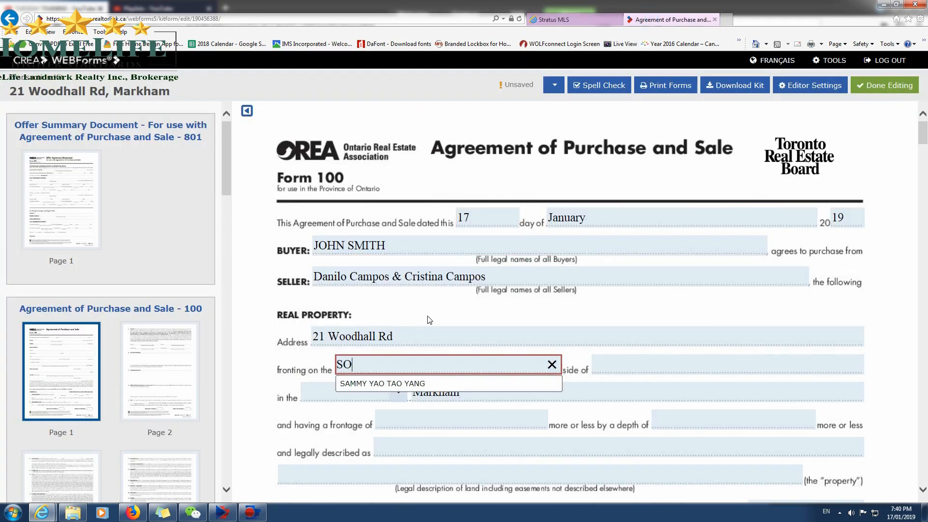
key("BackSpace")
type("OUTH")
key("Tab")
Copy the street name from the address into the "side of" field and set the municipality type to "City of".
left_click_drag(328, 336, 442, 336)
key("ctrl+c")
left_click(636, 360)
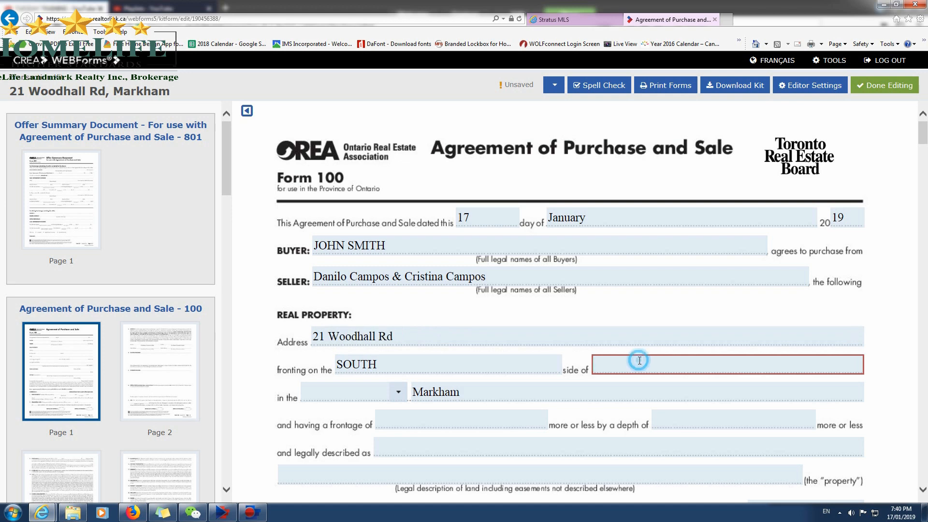
key("ctrl+v")
left_click(398, 392)
left_click(384, 432)
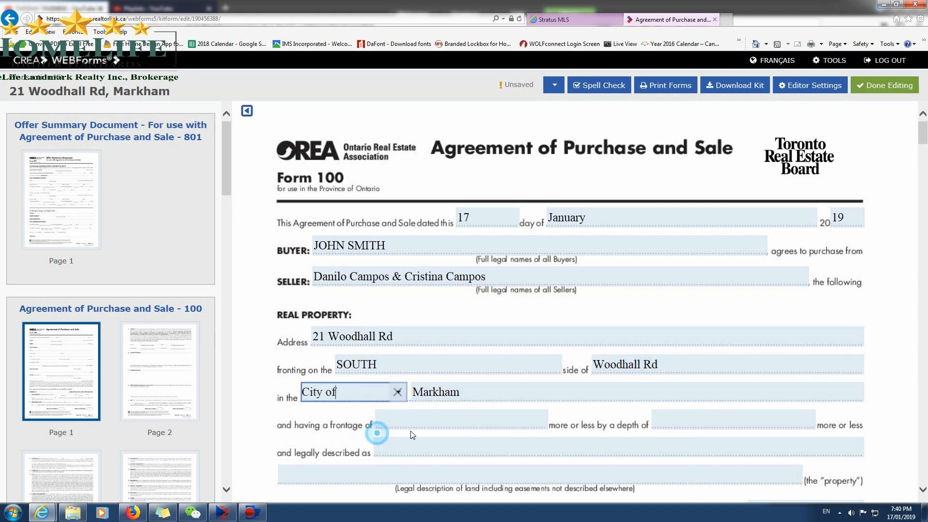
Open the propertyline PDR record for the property from its MLS listing and dismiss the print component selection.
left_click(423, 426)
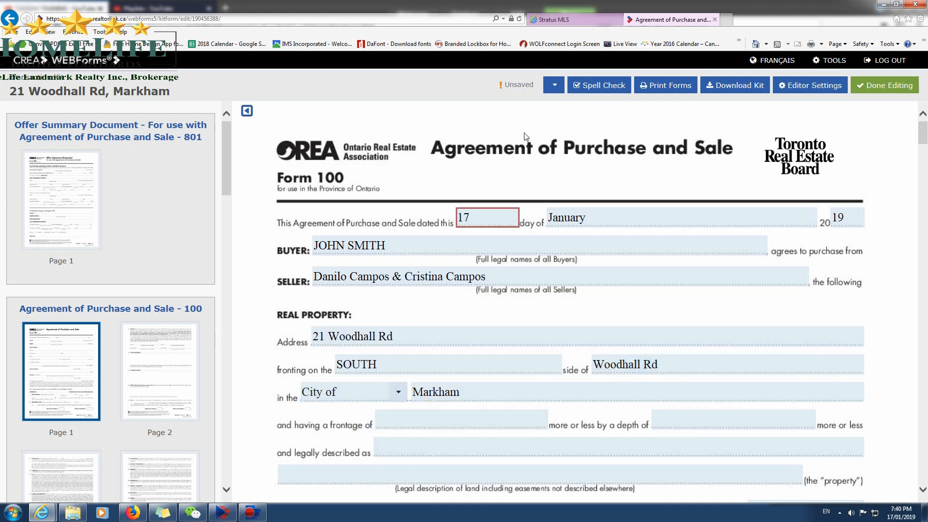
left_click(555, 20)
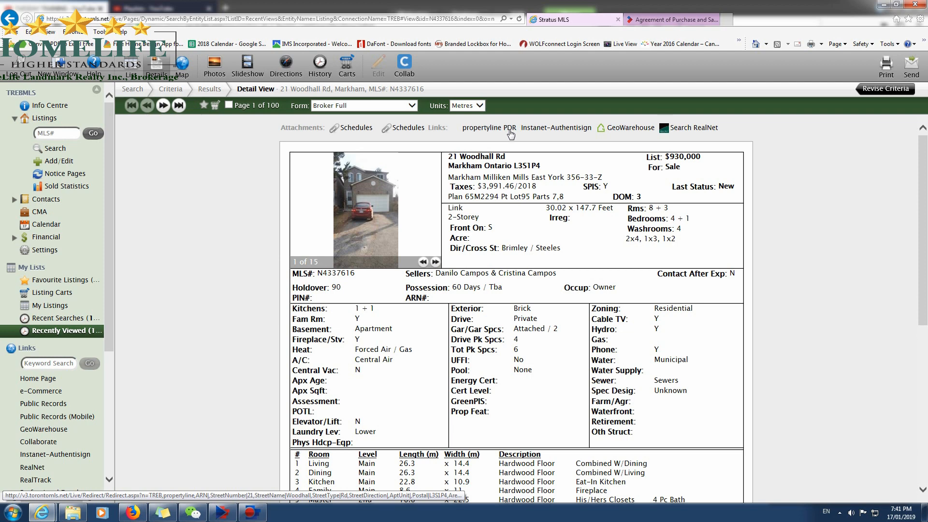
left_click(510, 131)
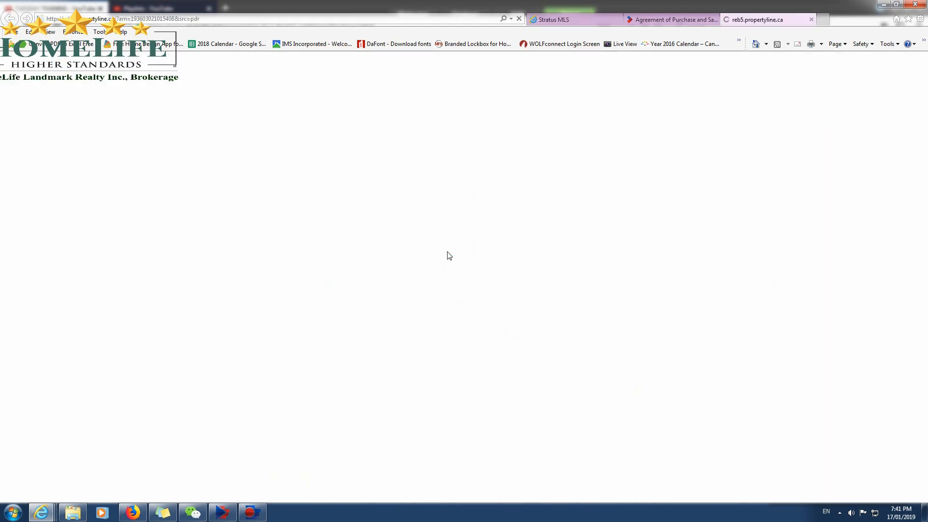
left_click(574, 21)
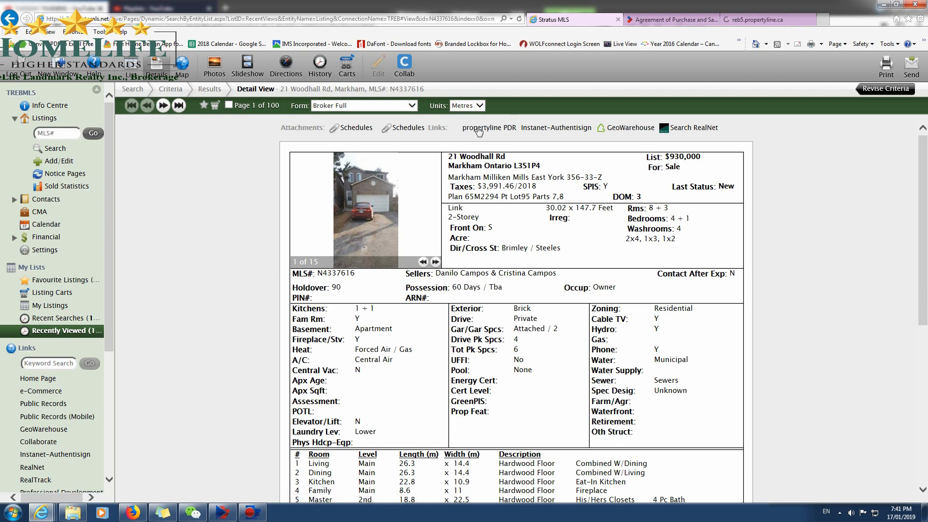
left_click(507, 132)
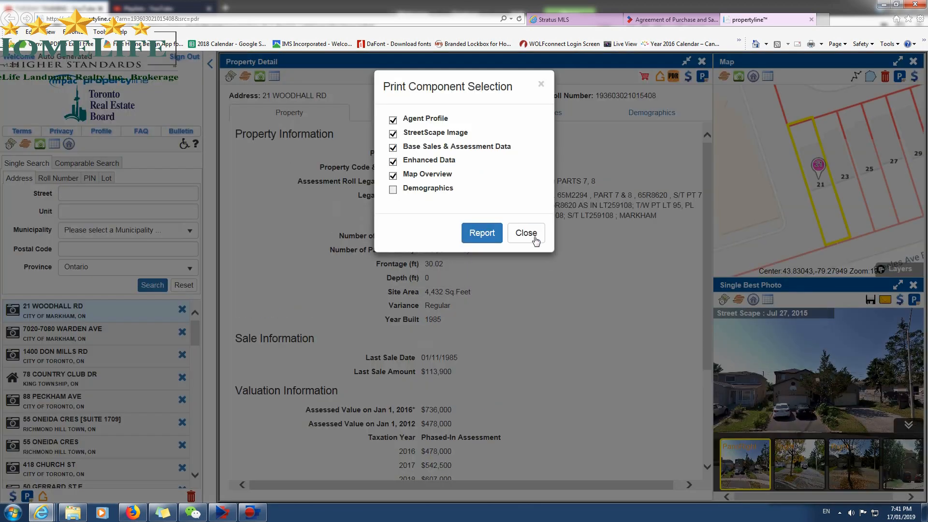
left_click(526, 234)
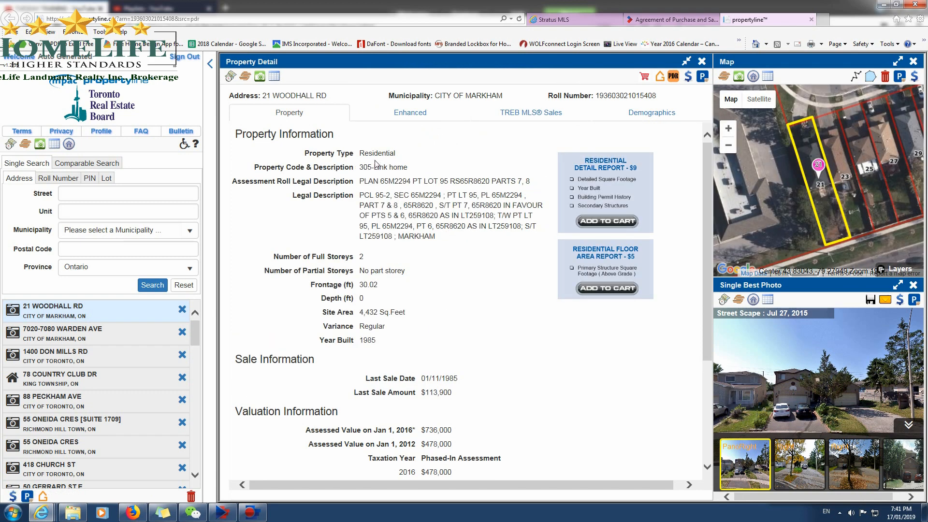
Review the property code and description, and look through the street-level and historical photos of the house.
left_click_drag(361, 167, 398, 170)
mouse_move(815, 410)
left_mouse_down()
mouse_move(774, 387)
mouse_move(826, 400)
left_mouse_up()
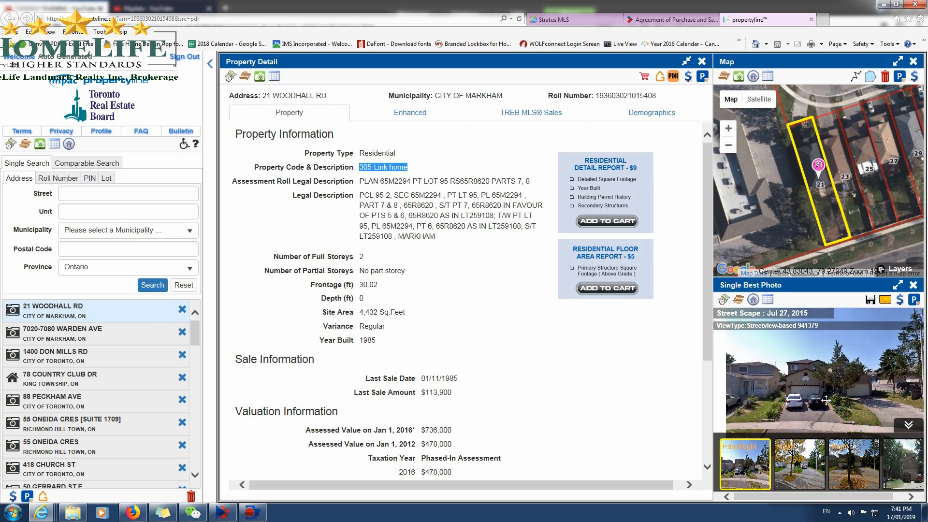
left_click(805, 462)
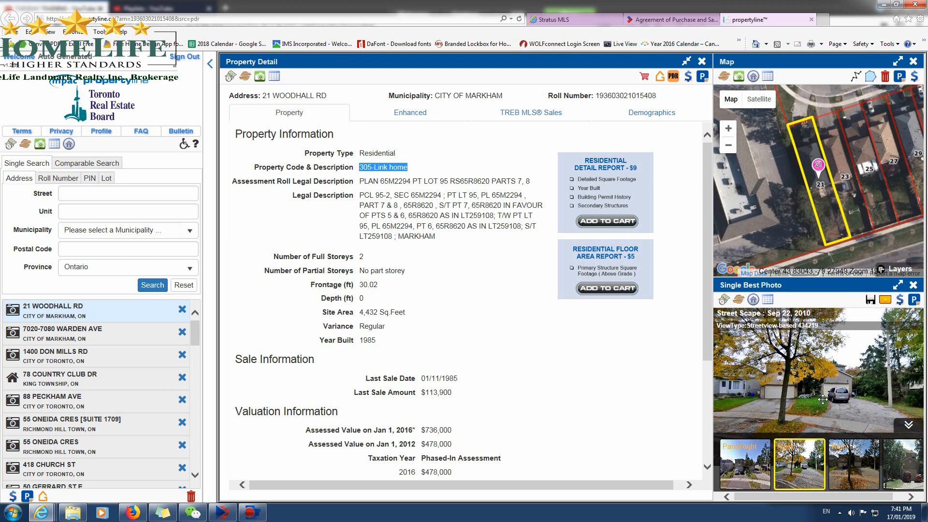
left_click(849, 466)
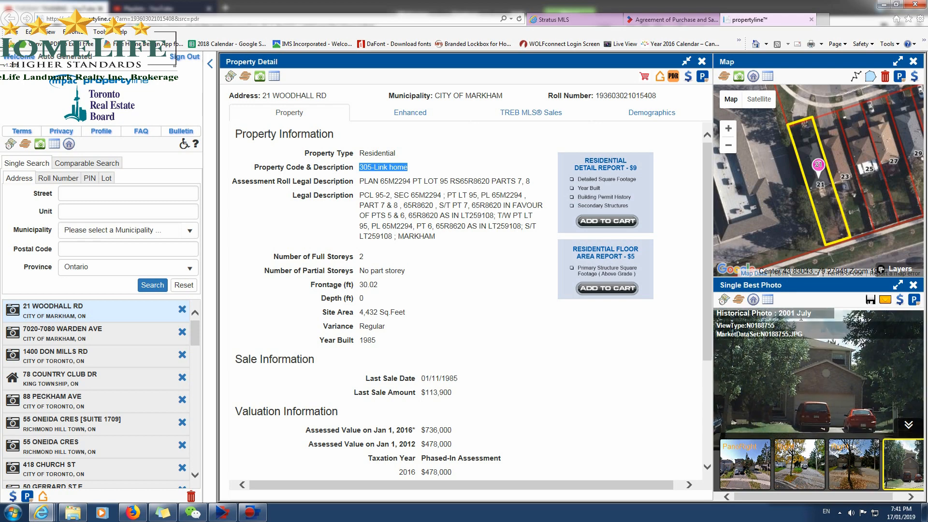
left_click(751, 475)
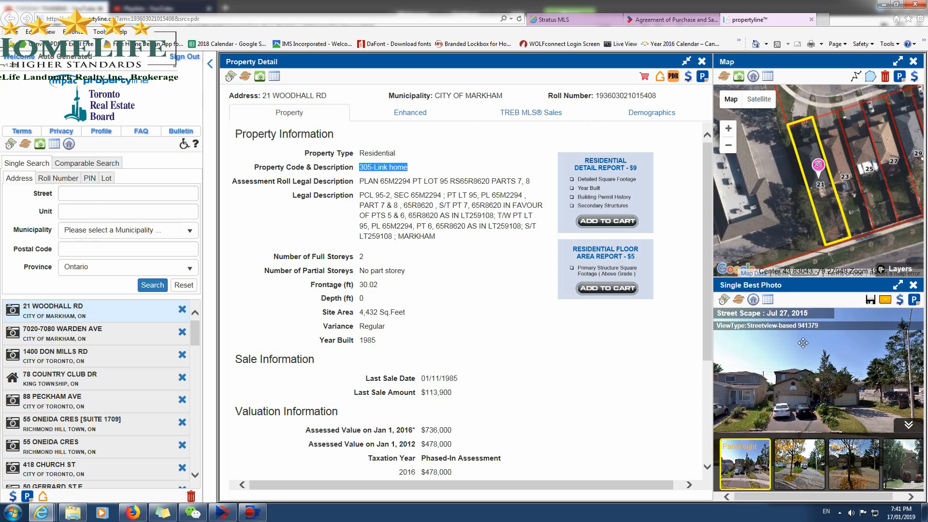
Check the frontage and depth in the property details against the lot size in the MLS listing.
left_click(484, 272)
left_click_drag(359, 285, 380, 290)
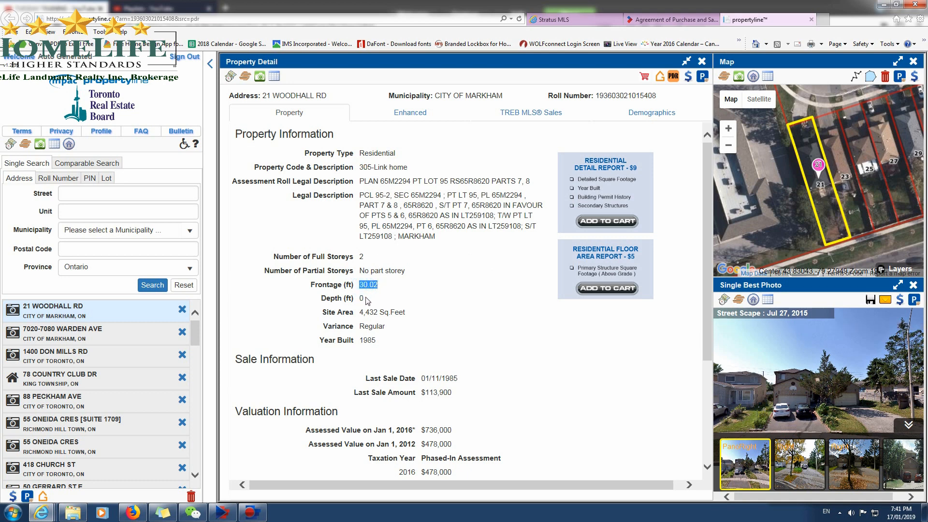
left_click(366, 301)
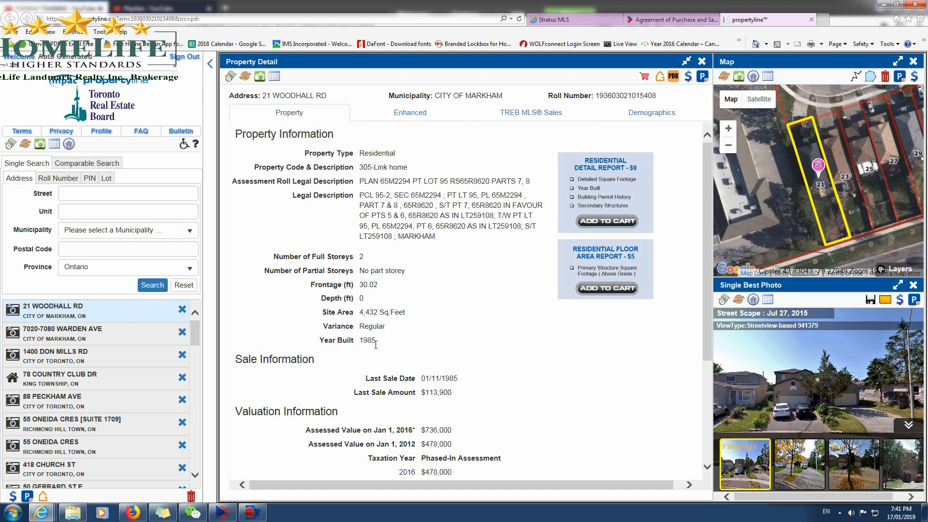
left_click(669, 20)
left_click(587, 19)
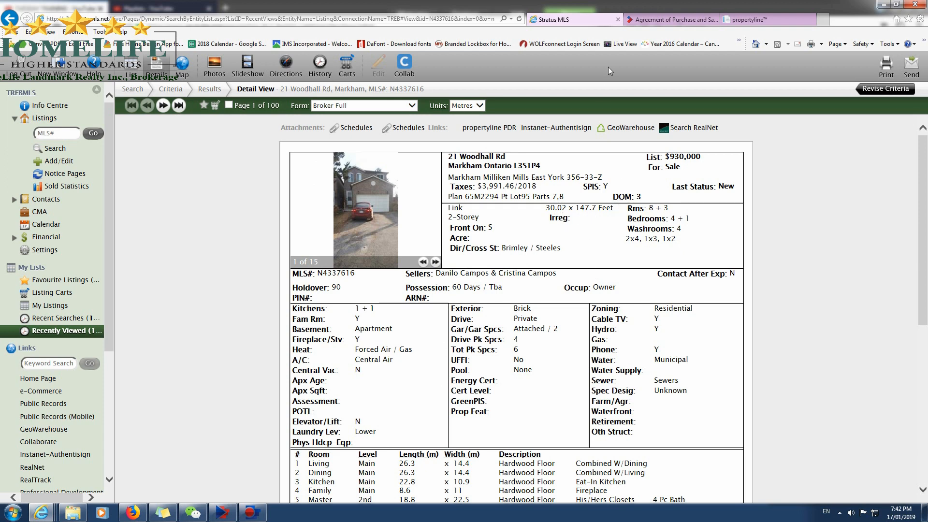
left_click(670, 19)
Enlarge the propertyline map around lot 21 and turn off the Aerial Layer to show plain parcel lines.
left_click(756, 20)
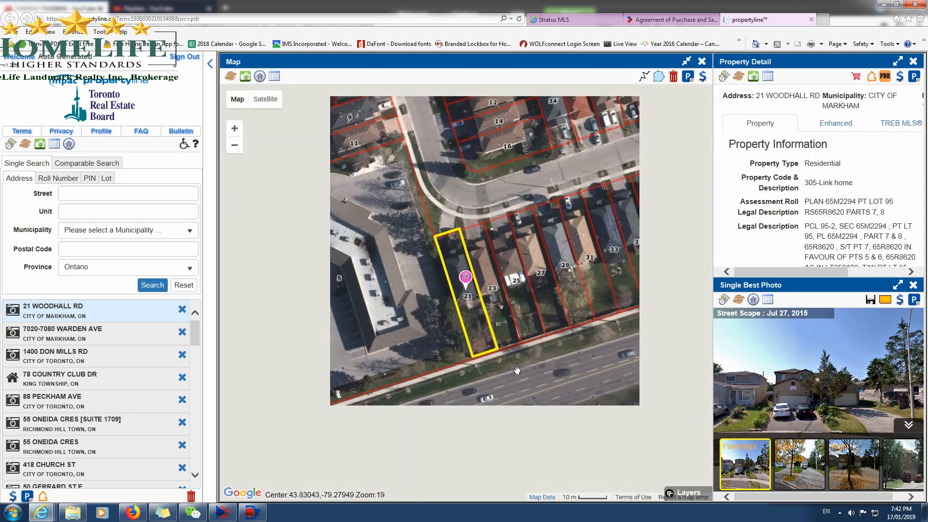
scroll(521, 343, "up", 1)
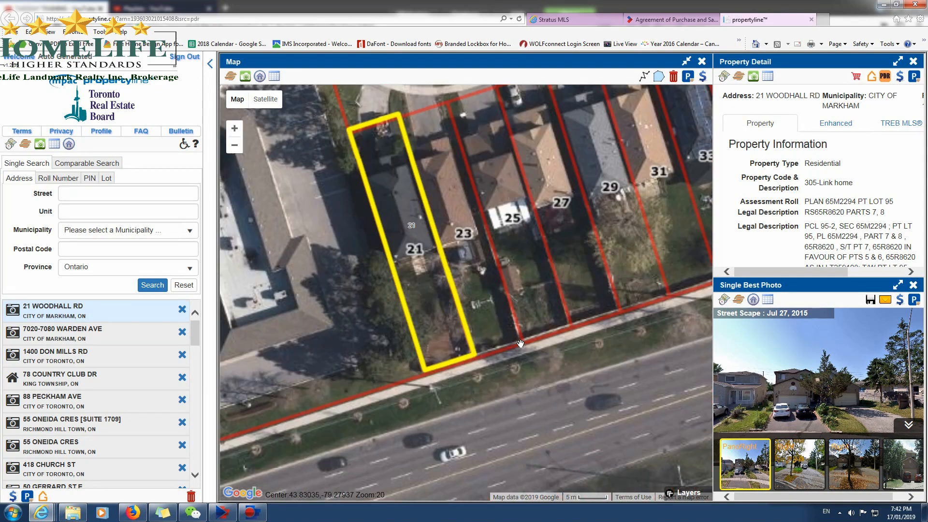
scroll(517, 353, "up", 1)
scroll(514, 361, "down", 1)
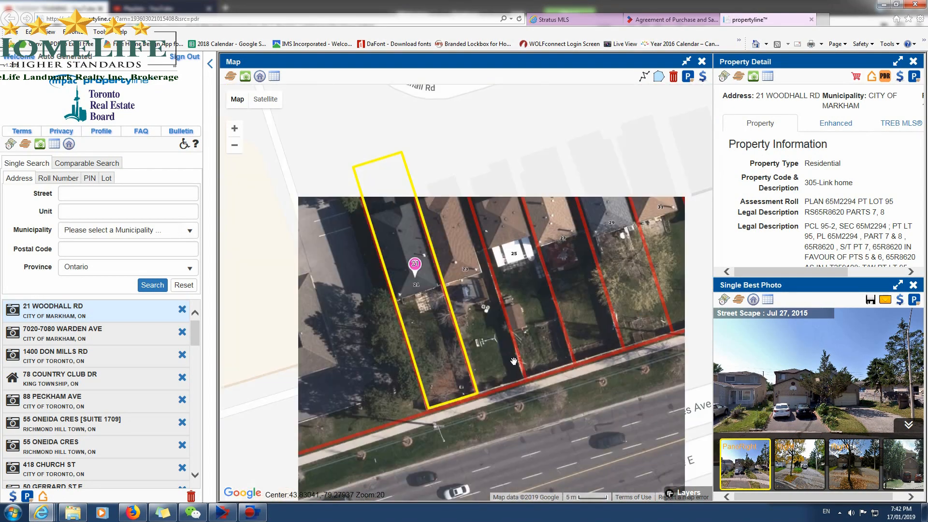
left_click(682, 493)
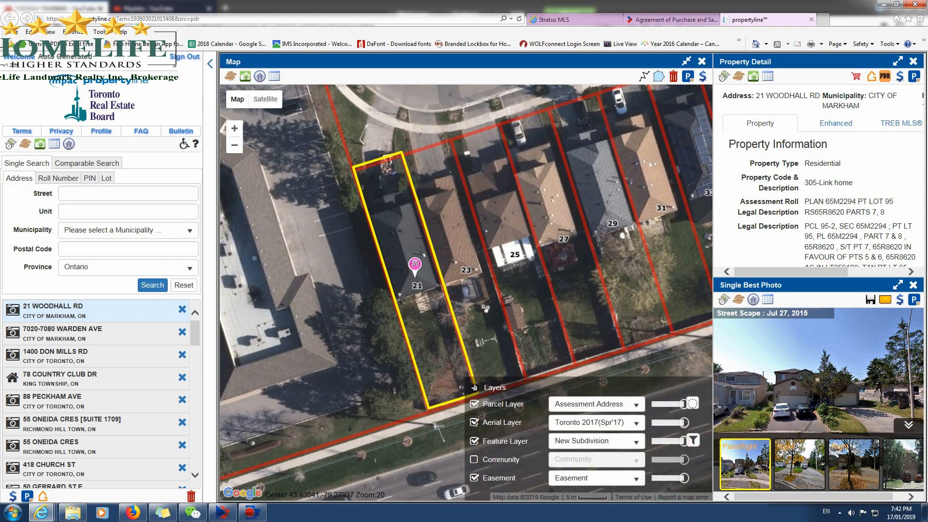
left_click(474, 422)
left_click_drag(485, 292, 462, 284)
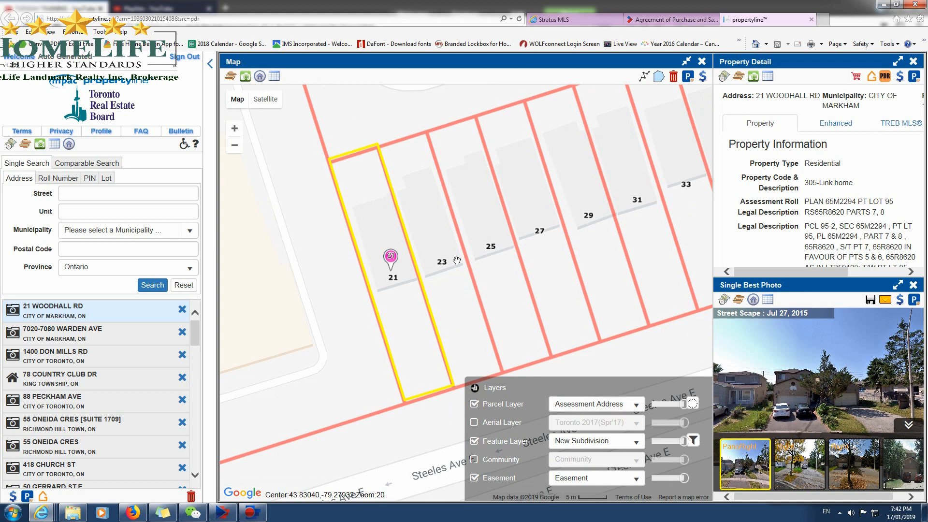
left_click(474, 388)
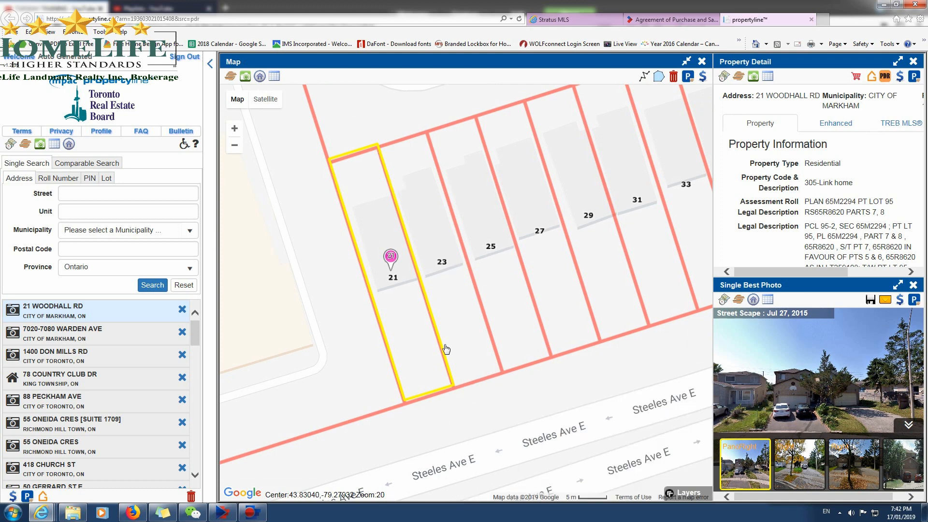
Measure lot 21's depth along its boundary with lot 23 using the Polyline tool and compare it with the MLS listing.
left_click(645, 82)
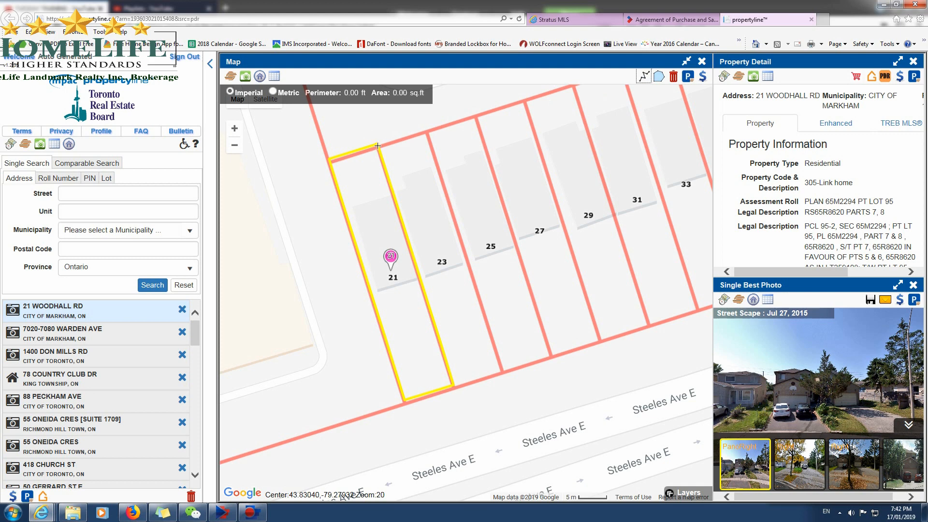
mouse_move(377, 146)
left_mouse_down()
mouse_move(388, 177)
mouse_move(365, 147)
left_mouse_up()
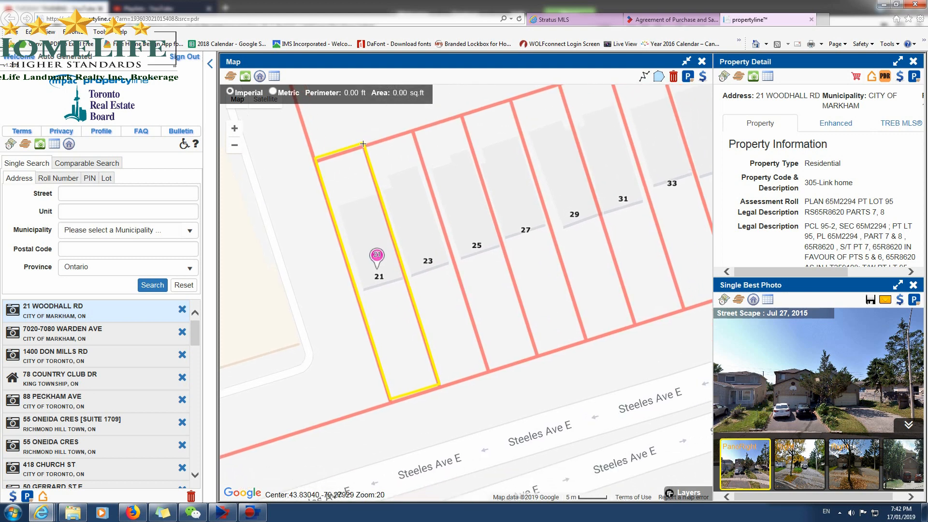
left_click(362, 144)
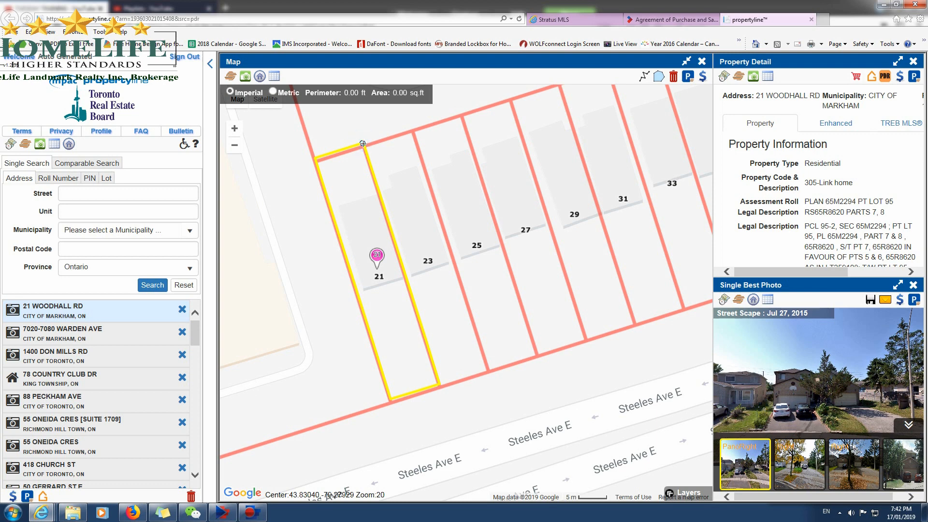
double_click(438, 384)
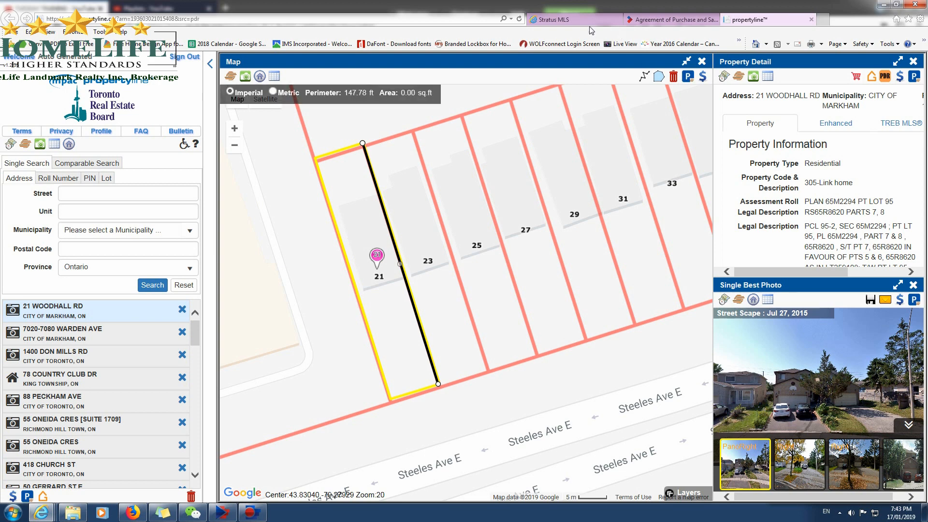
left_click(591, 21)
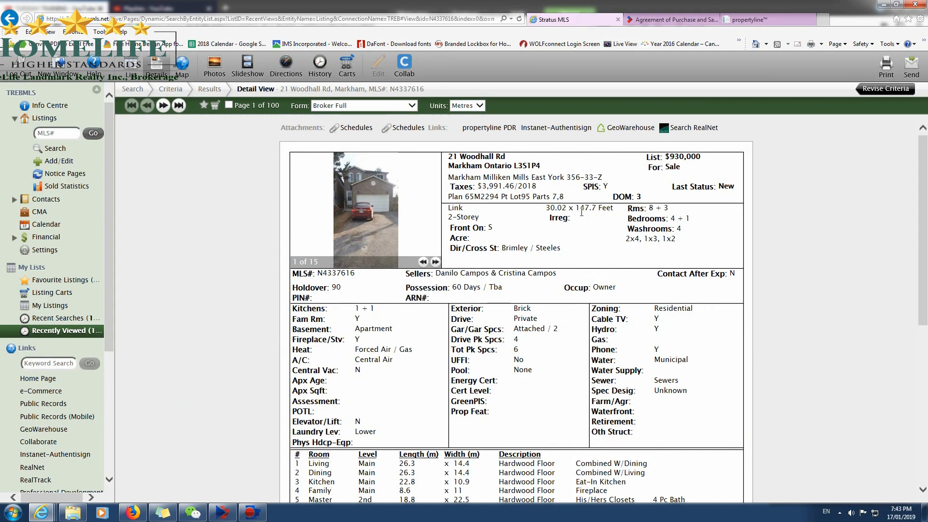
left_click_drag(576, 211, 596, 212)
left_click(747, 19)
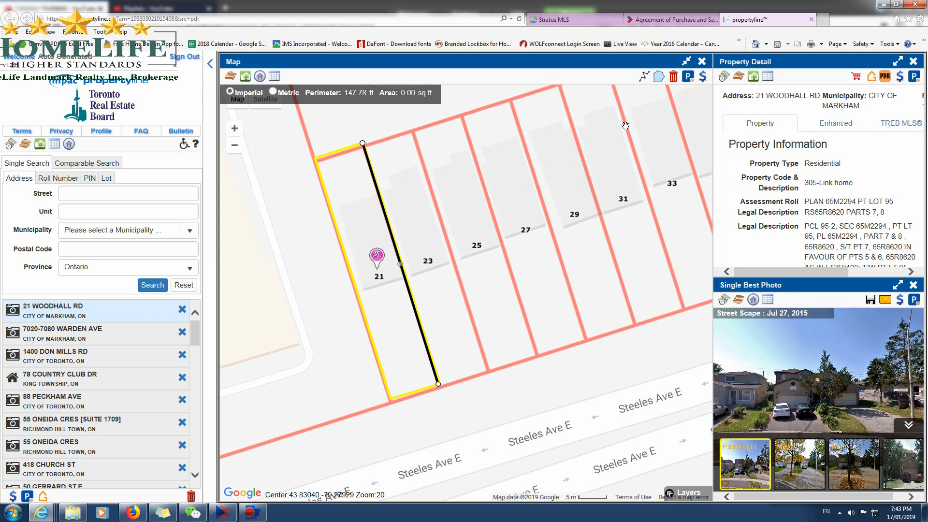
Clear the depth measurement, measure lot 21's street frontage between its front corners, and compare it with the MLS listing.
left_click(674, 77)
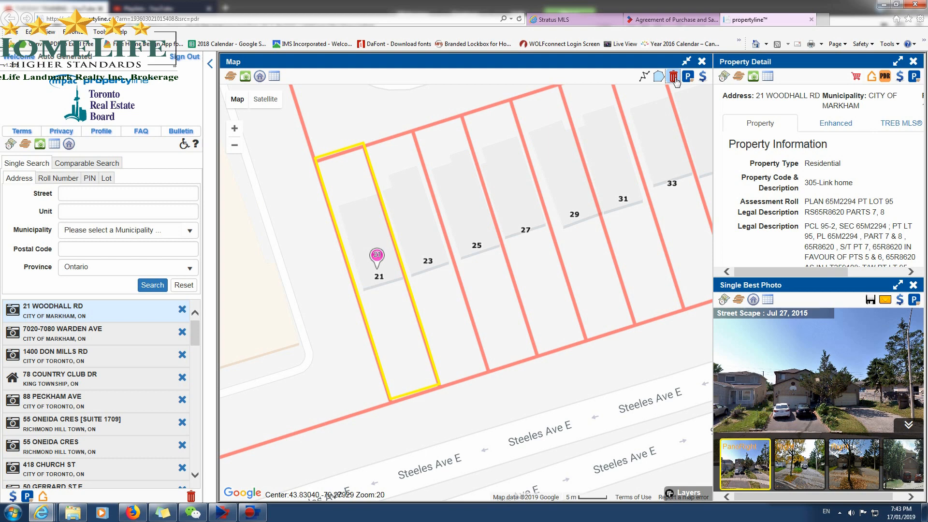
left_click(644, 76)
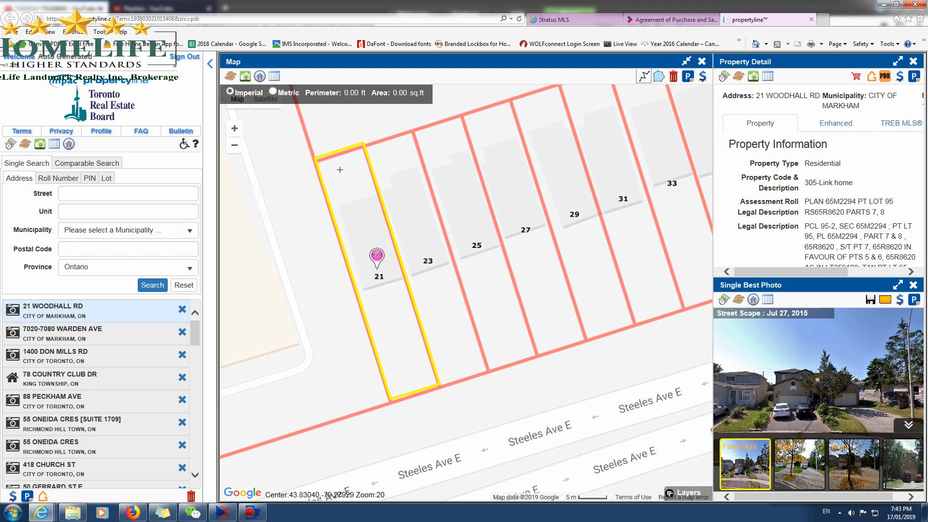
left_click(316, 161)
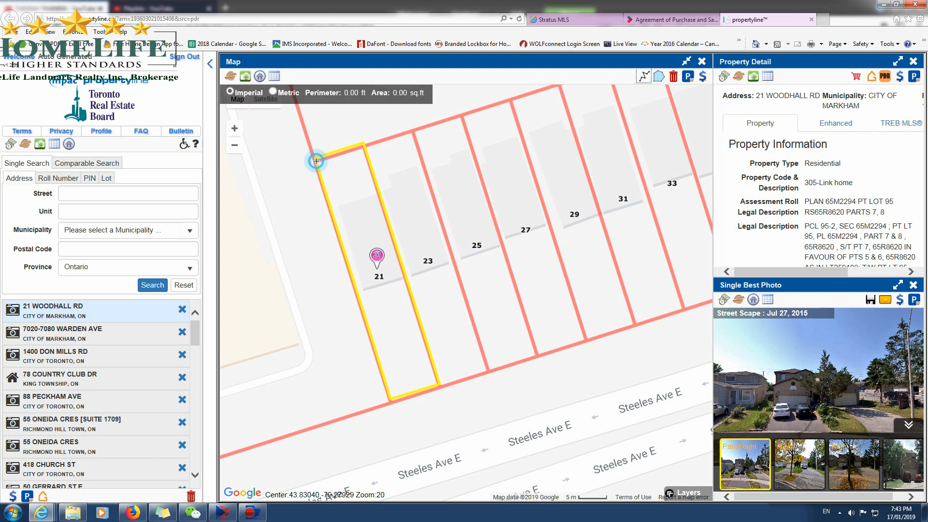
left_click(364, 145)
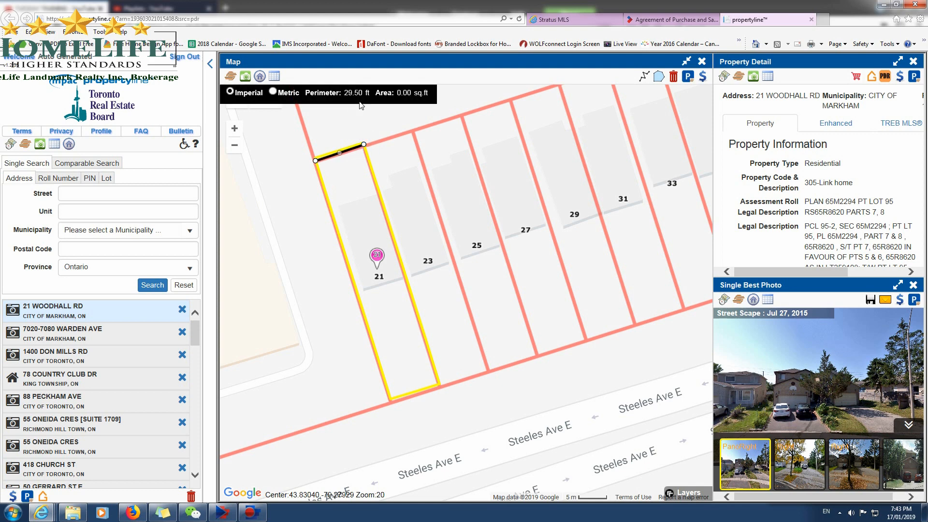
left_click(316, 162)
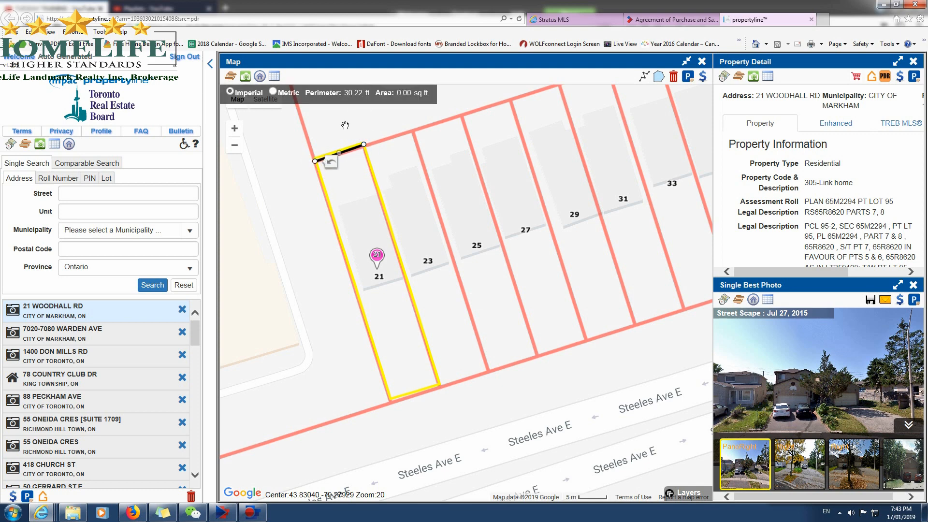
left_click(589, 21)
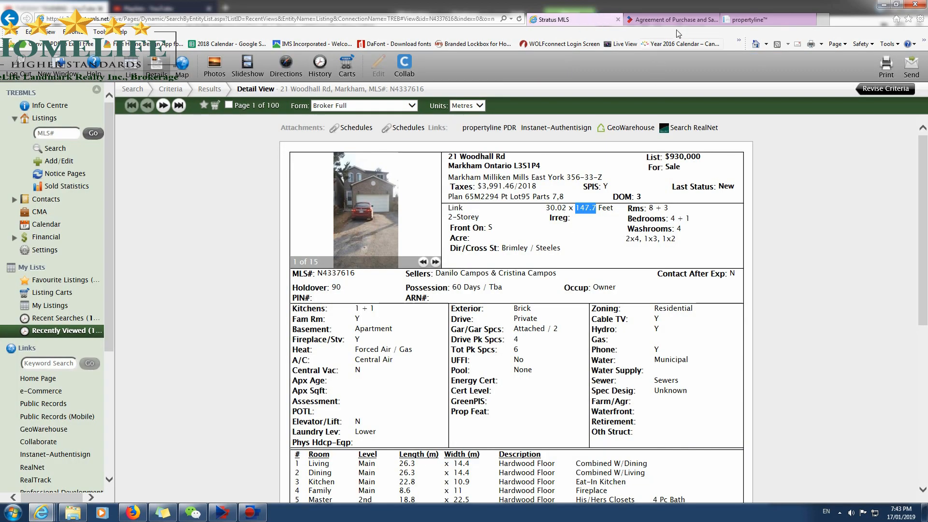
left_click(744, 21)
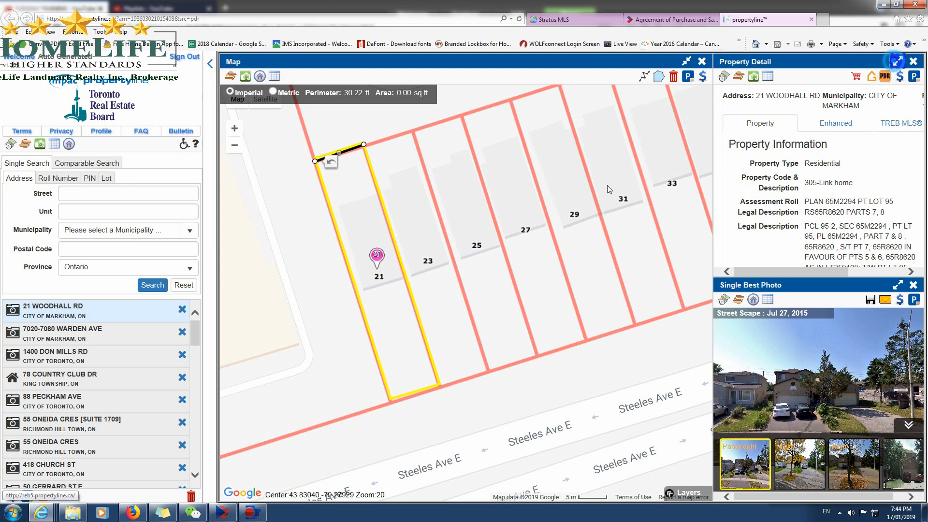
Copy the frontage from the propertyline property details into the agreement's frontage field and complete it as 30.02 FEET.
left_click(897, 62)
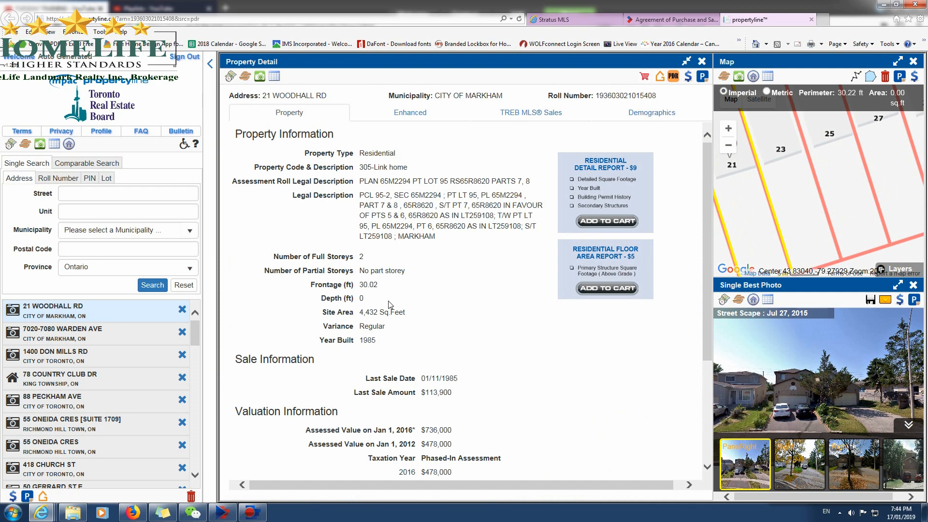
double_click(370, 285)
right_click(365, 284)
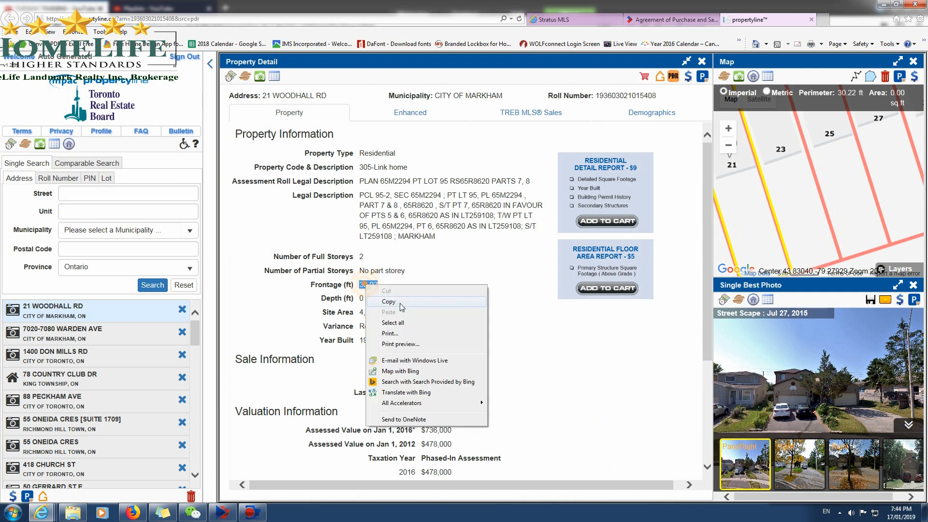
left_click(402, 302)
left_click(671, 19)
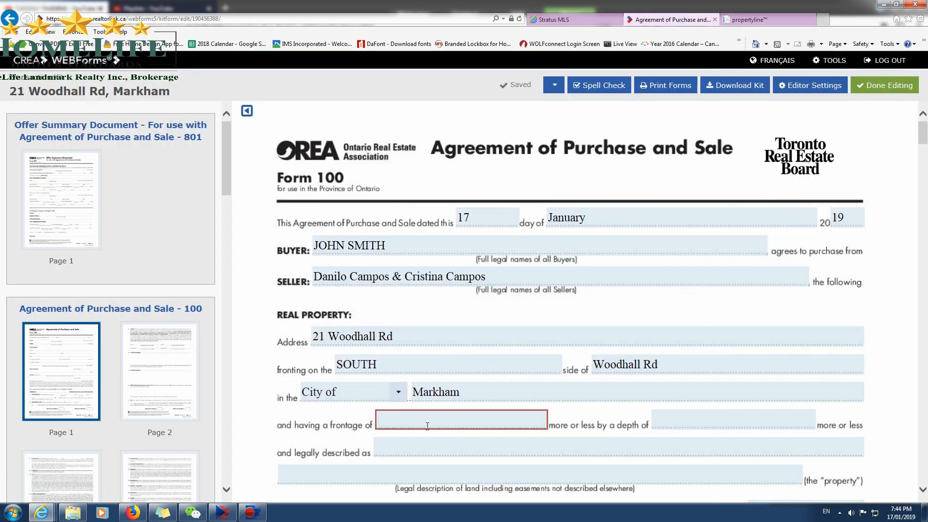
key("ctrl+v")
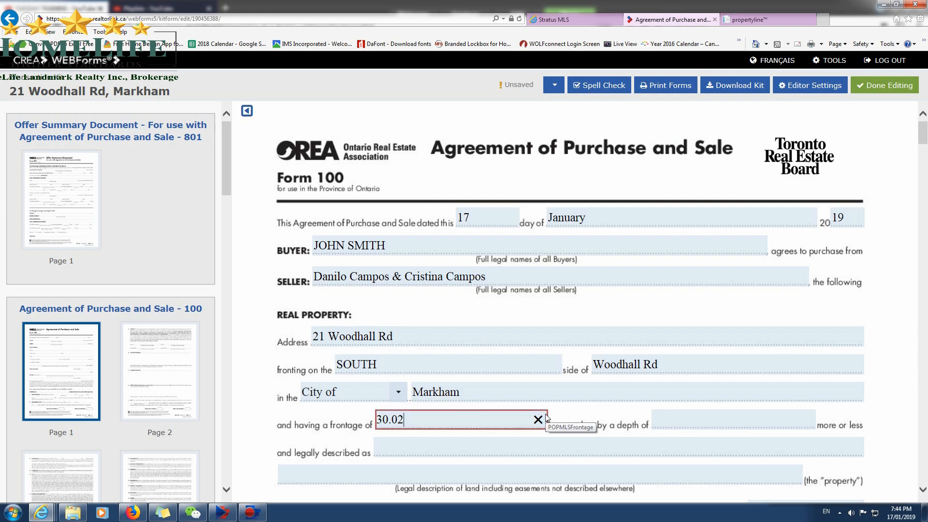
type("fEET")
key("Tab")
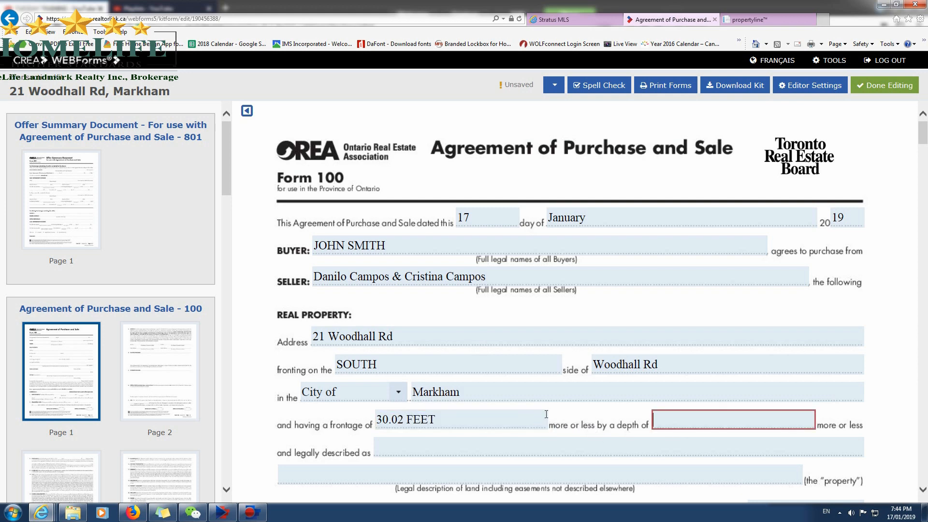
Check the lot depth on the MLS listing and enter 147.7 FEET as the depth in the agreement.
left_click(553, 20)
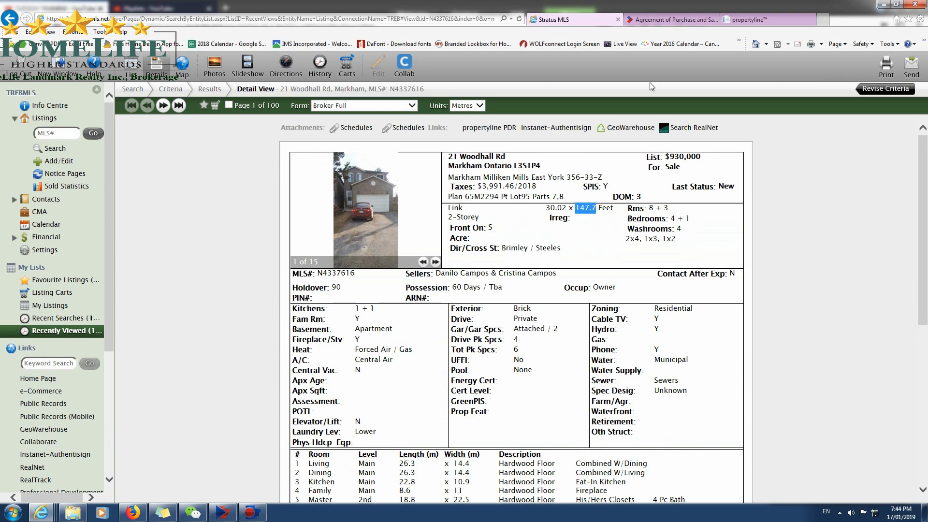
left_click(617, 209)
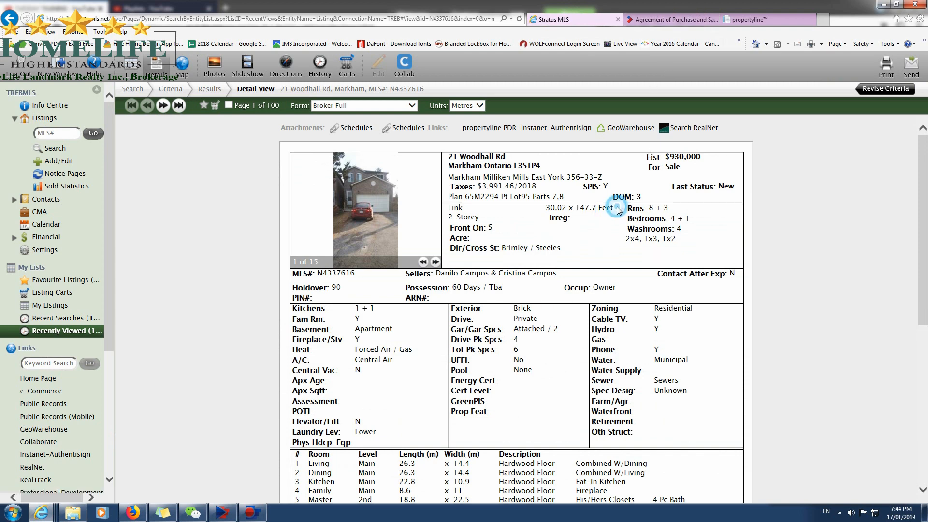
left_click(672, 20)
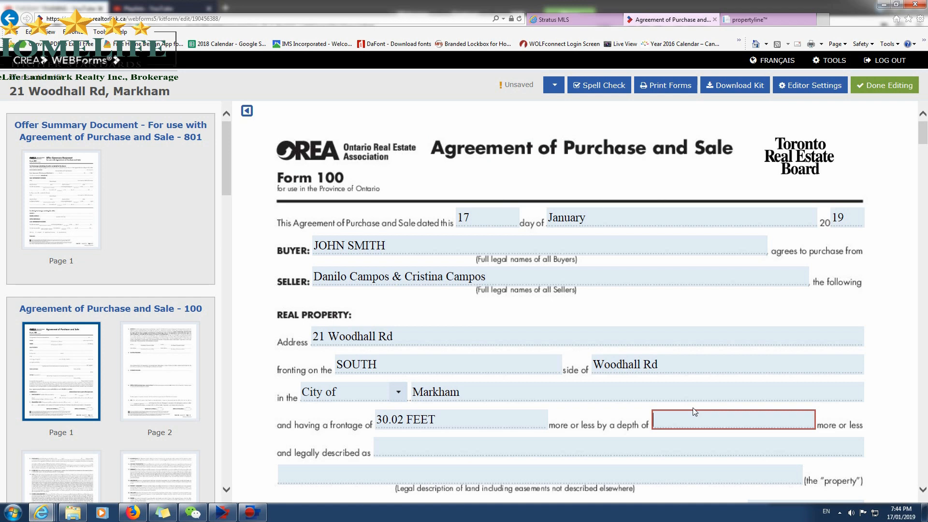
type("147.7 FEET")
key("Tab")
left_click(585, 440)
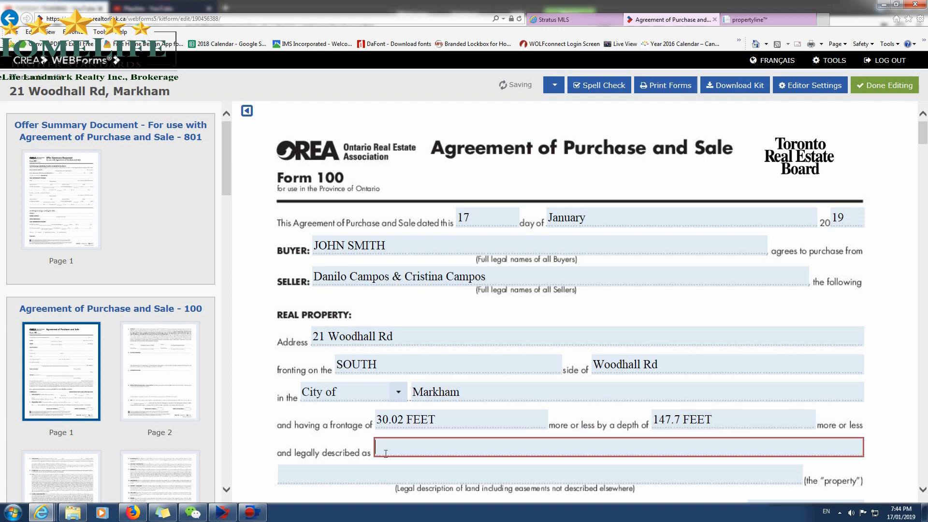
left_click(747, 20)
left_click_drag(362, 180, 532, 187)
right_click(522, 181)
left_click(548, 196)
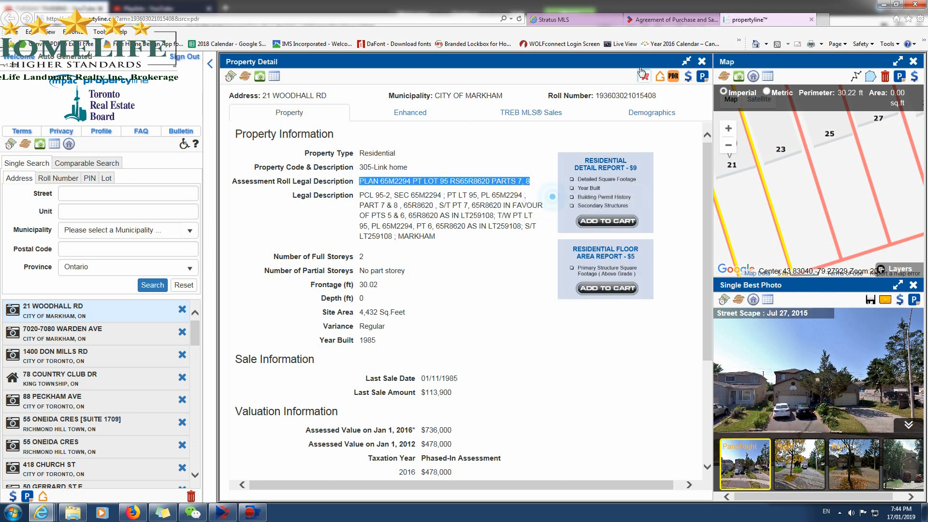
left_click(583, 20)
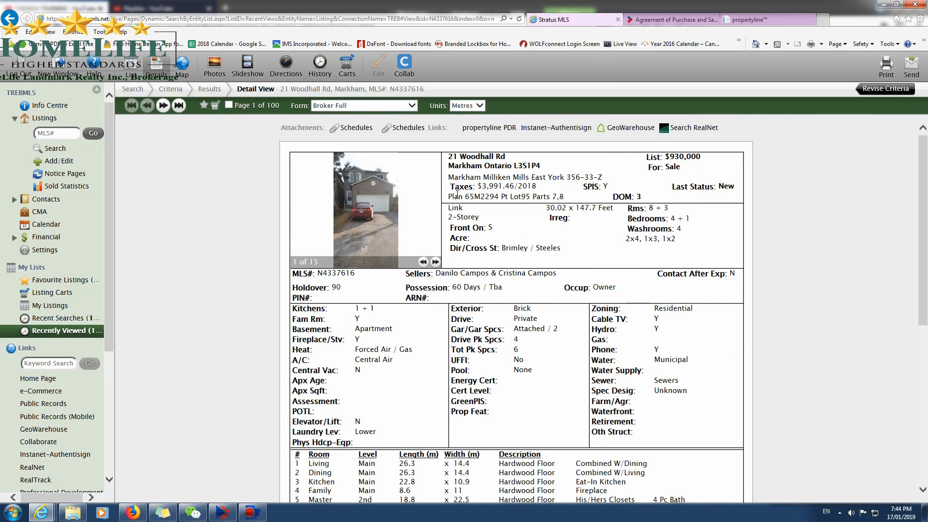
left_click(672, 20)
left_click(573, 447)
key("ctrl+v")
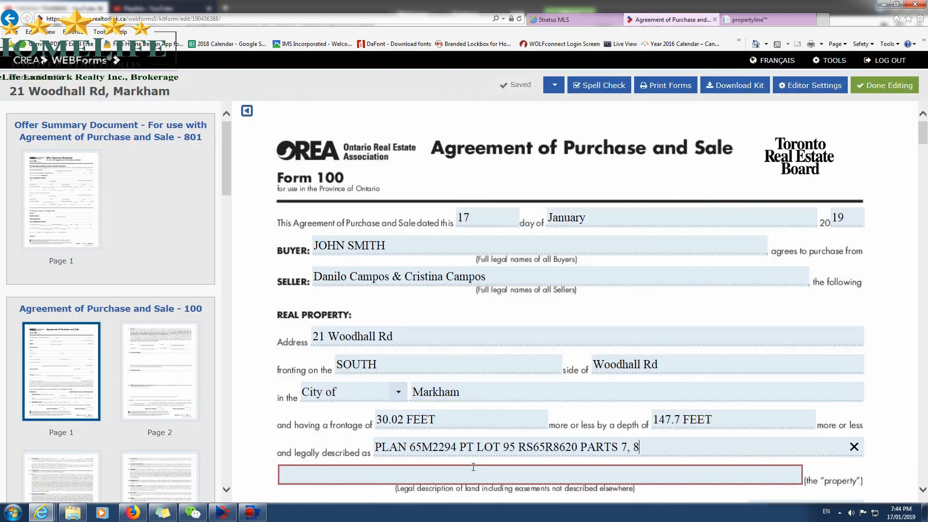
Leave the purchase price blank and set the deposit timing to Upon acceptance.
scroll(573, 463, "down", 1)
scroll(573, 463, "down", 2)
left_click(792, 388)
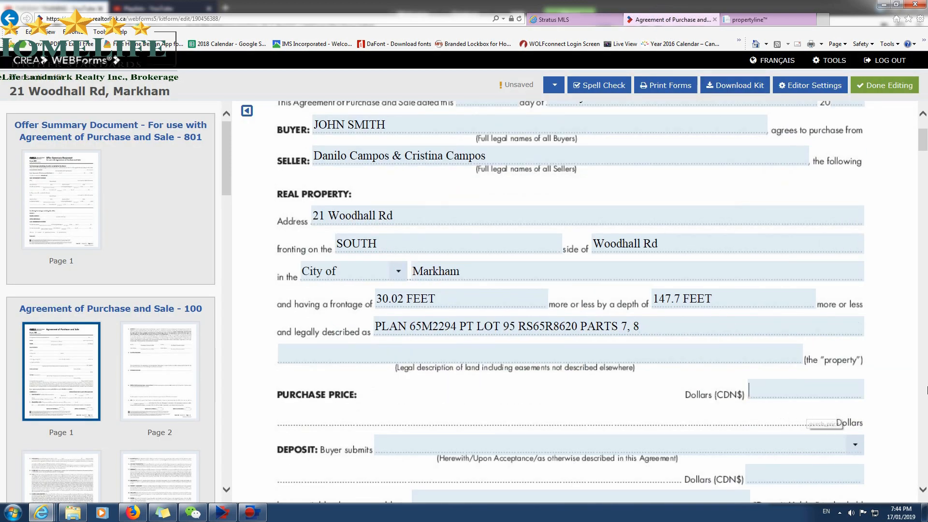
left_click(798, 441)
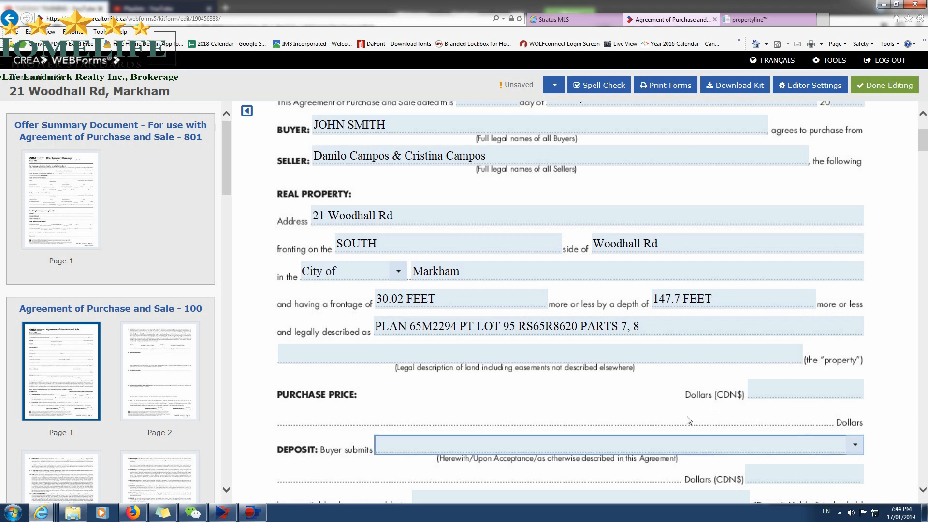
scroll(769, 411, "down", 1)
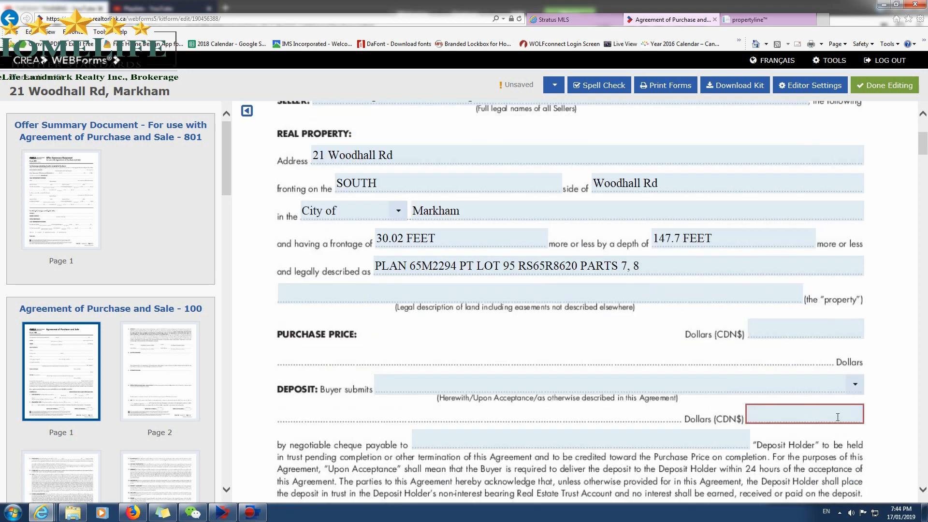
left_click(854, 384)
left_click(416, 448)
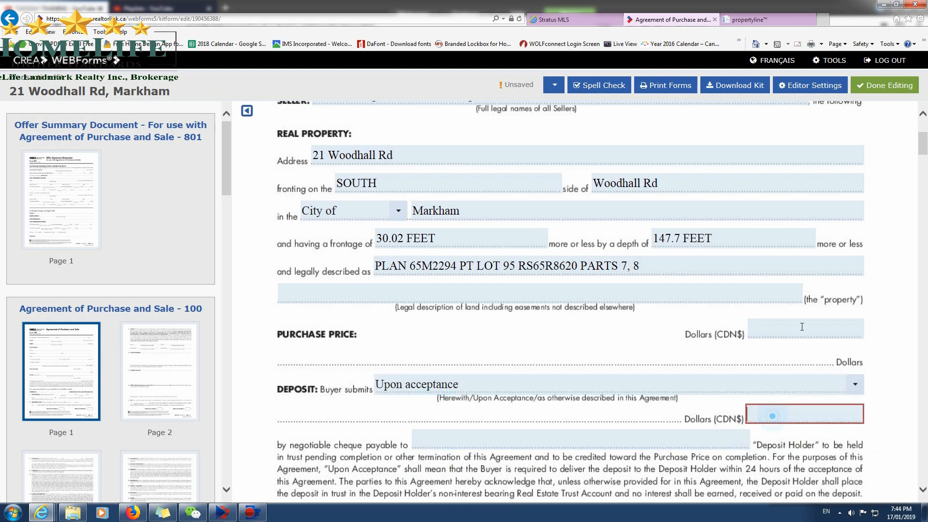
Check the list price on the MLS listing and enter a deposit amount of 40,000 dollars in the agreement.
left_click(577, 24)
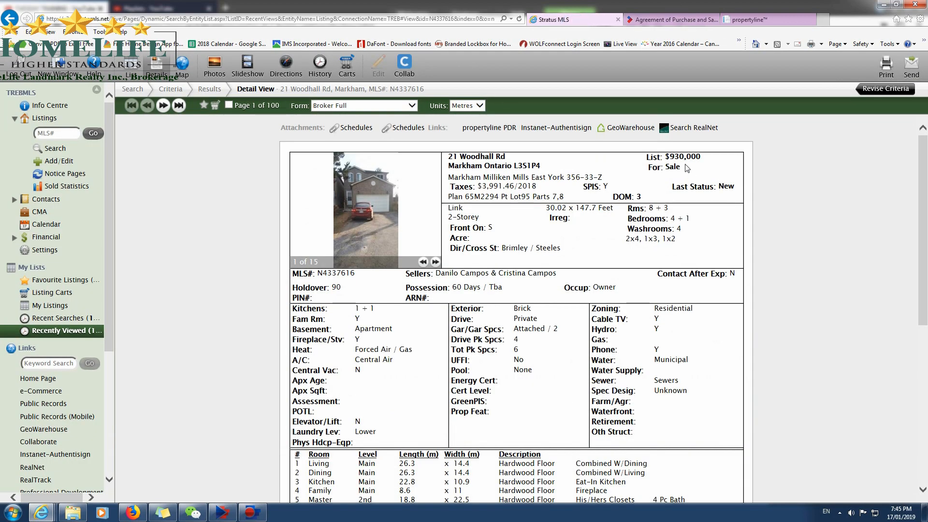
left_click(671, 20)
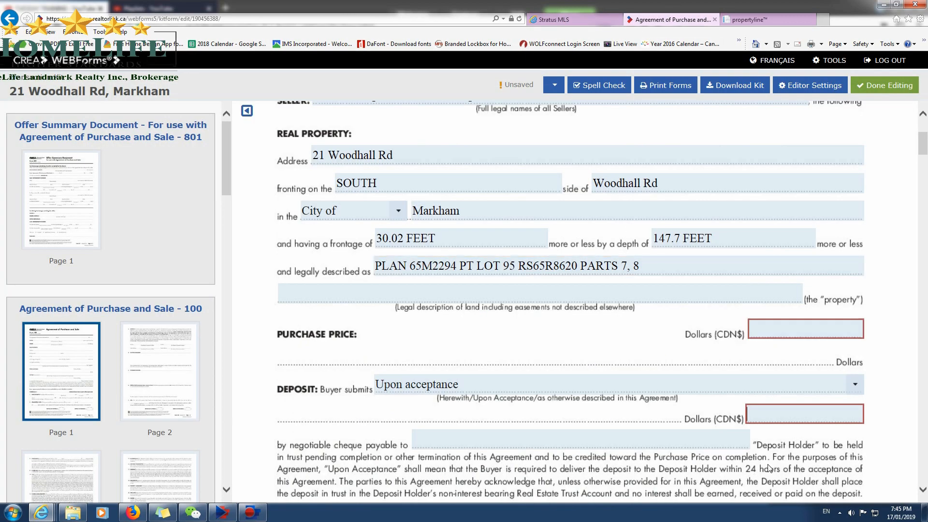
left_click(765, 416)
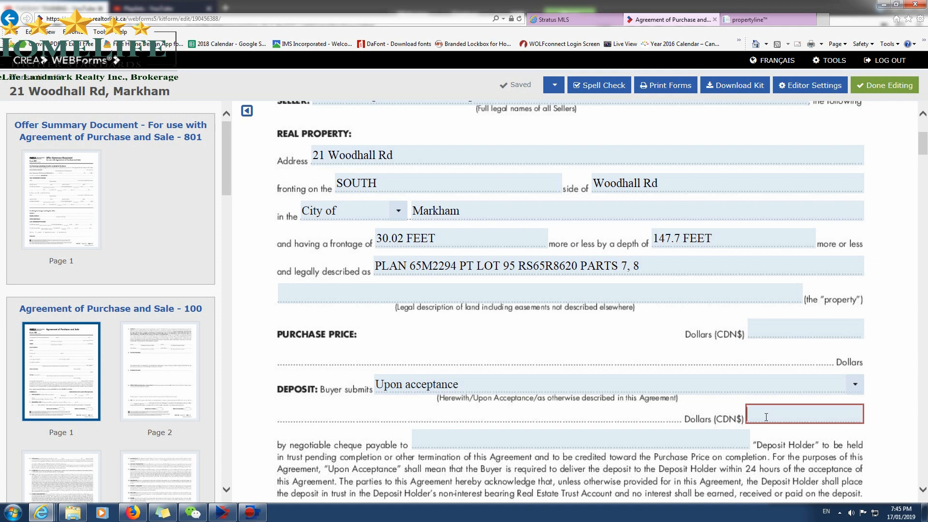
type("40000")
key("Tab")
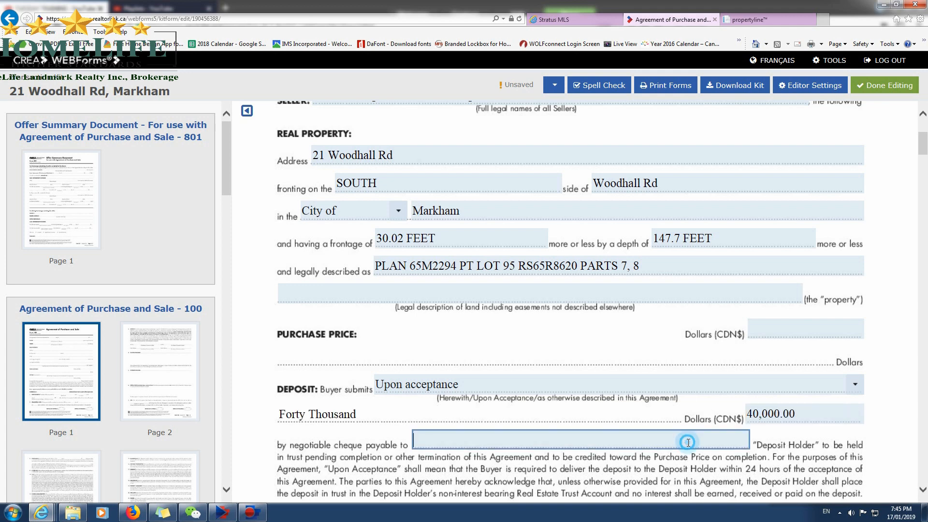
left_click(765, 417)
left_click(733, 439)
left_click(803, 446)
Copy the listing brokerage name, CENTURY 21 SOUTH BREEZE REALTY INC., BROKERAGE, from the MLS brokerage information into the agreement's deposit cheque payee field.
left_click(554, 20)
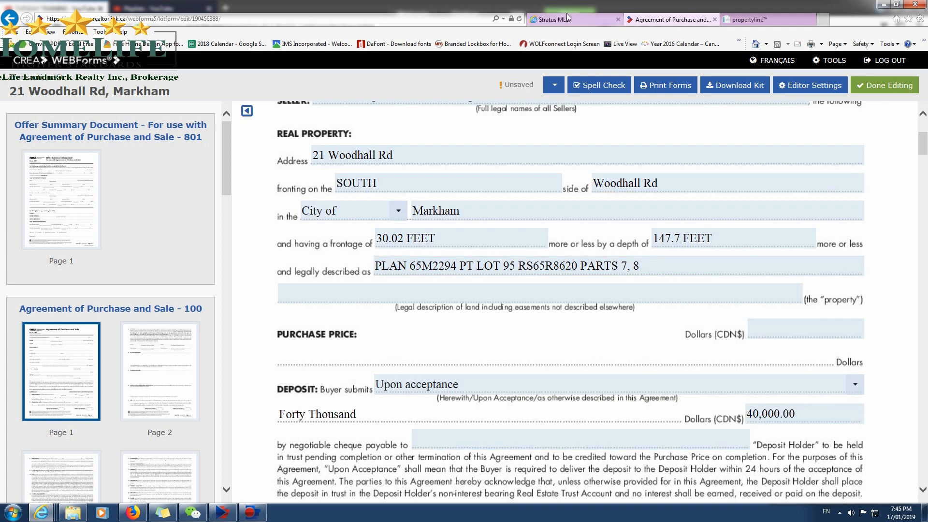
scroll(502, 383, "down", 10)
scroll(503, 383, "down", 1)
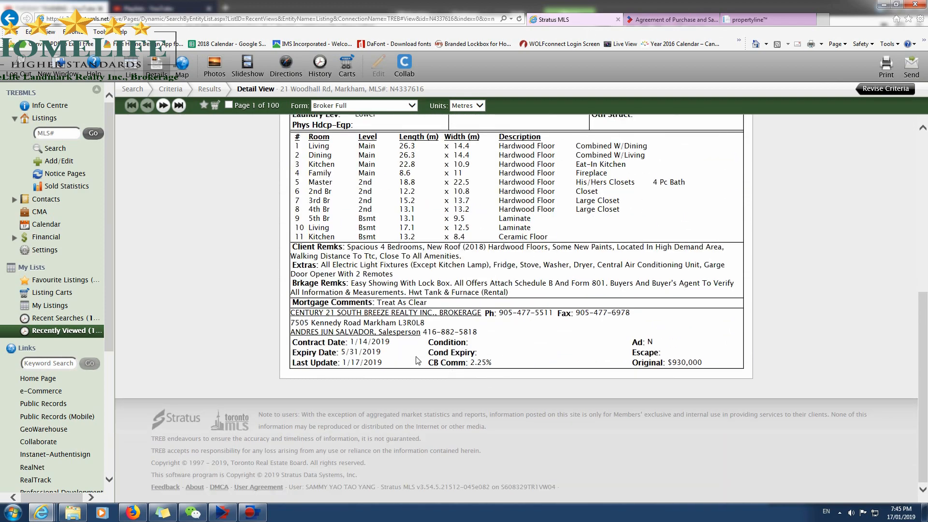
left_click(385, 313)
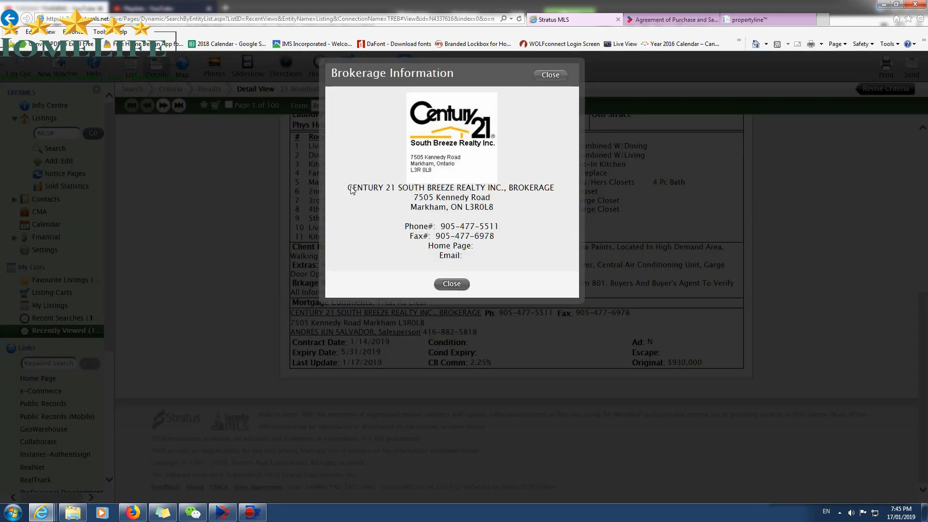
left_click_drag(352, 190, 535, 188)
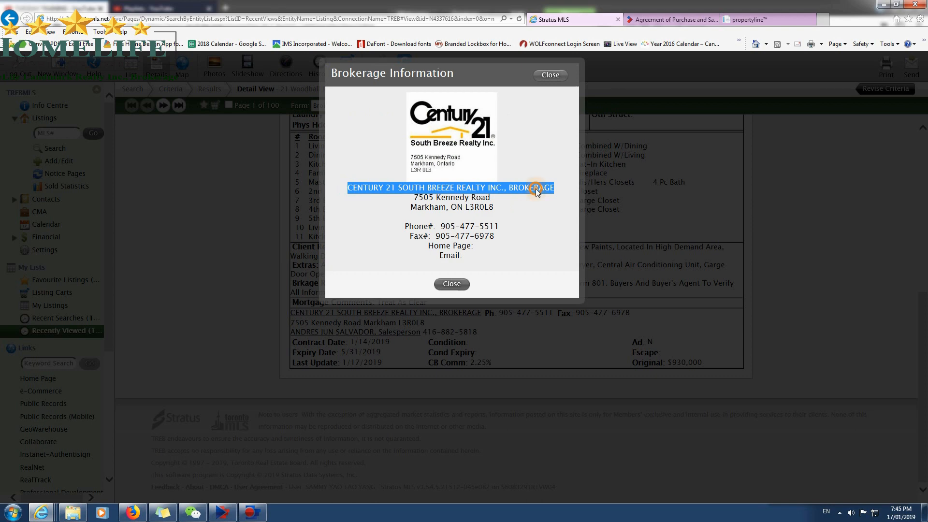
right_click(535, 189)
left_click(555, 207)
left_click(452, 284)
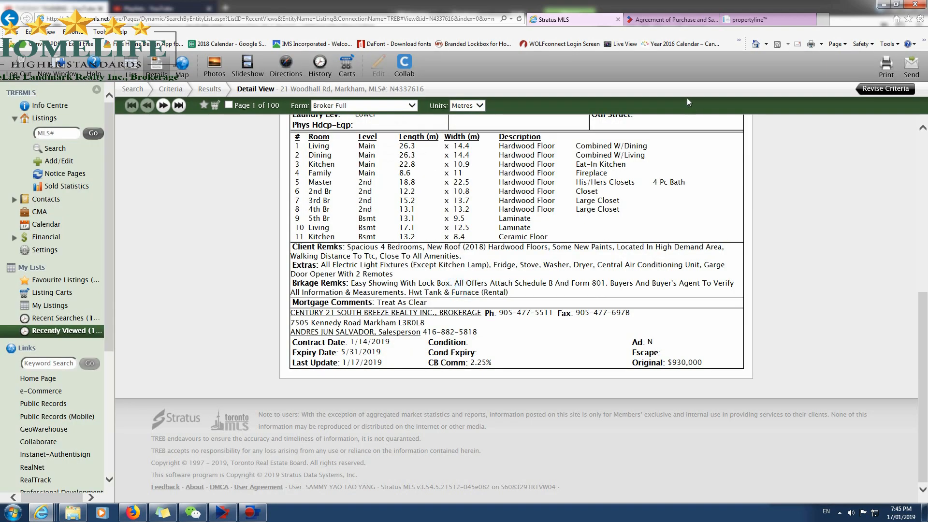
left_click(669, 20)
left_click(483, 437)
key("ctrl+v")
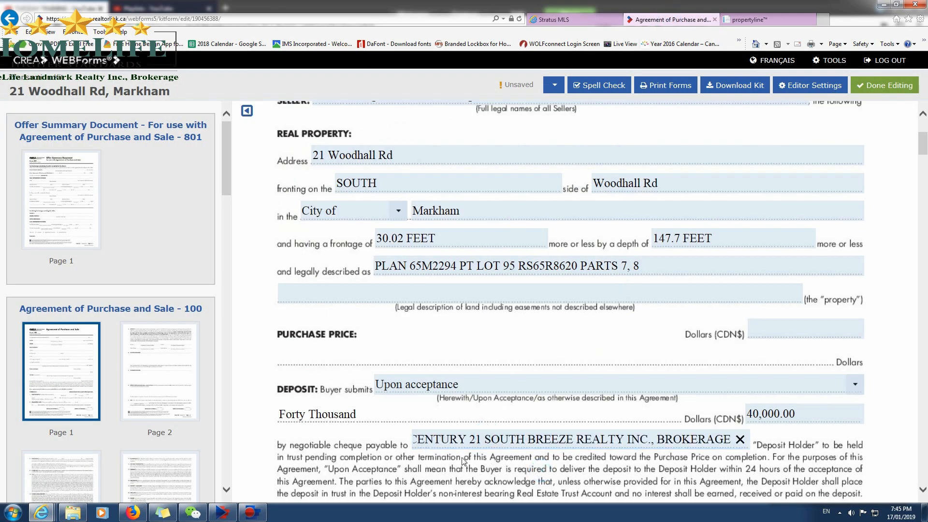
left_click(698, 463)
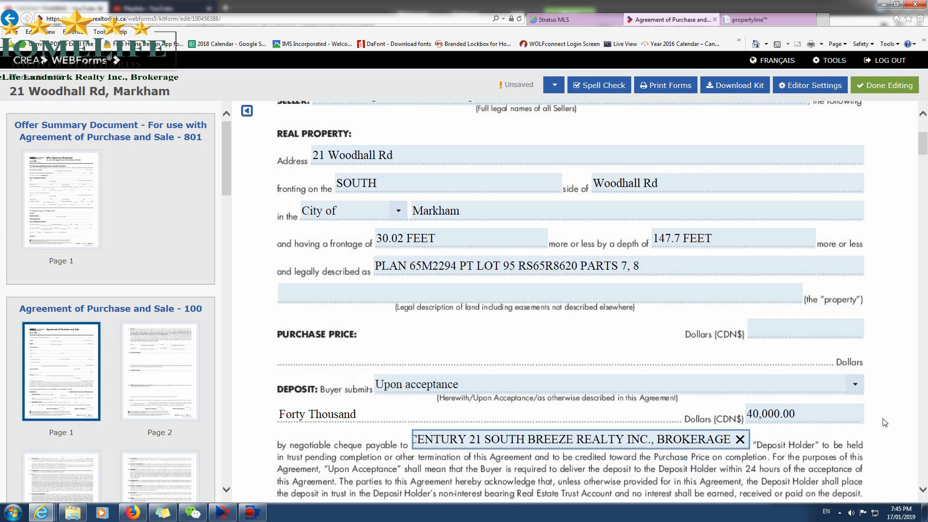
left_click(792, 444)
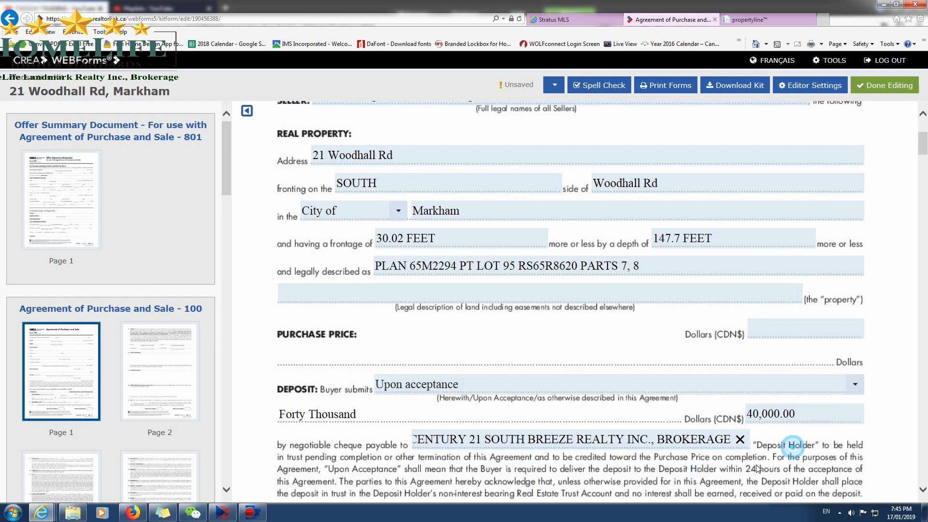
Open the first Schedules attachment from the MLS listing to check which schedules belong with the offer.
scroll(758, 469, "down", 3)
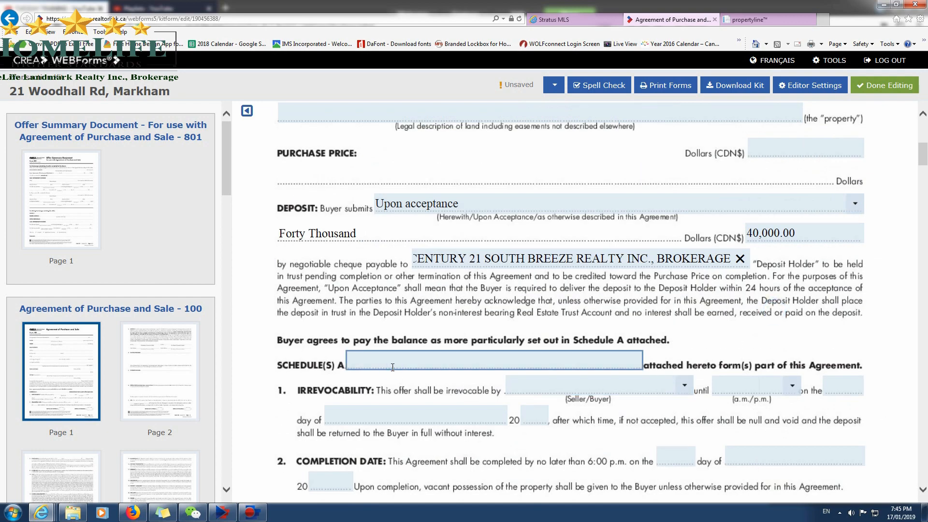
left_click(556, 19)
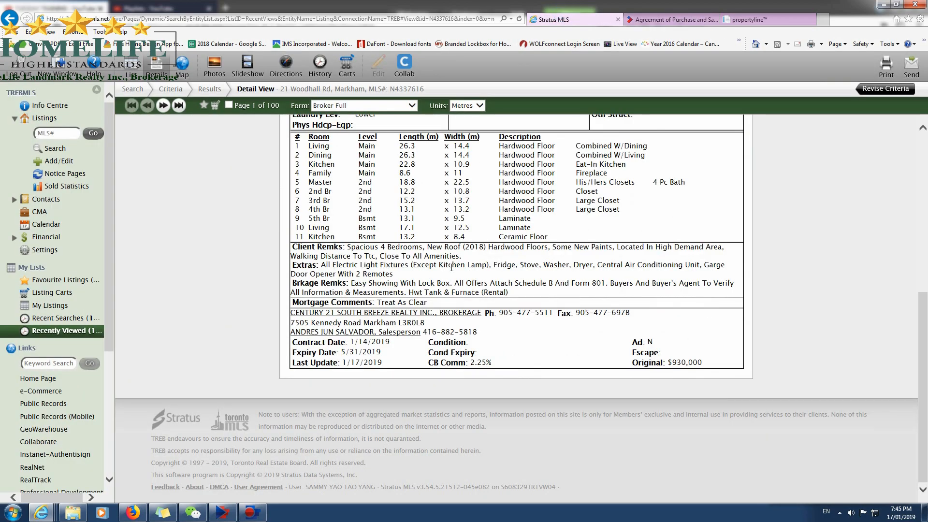
scroll(451, 268, "up", 6)
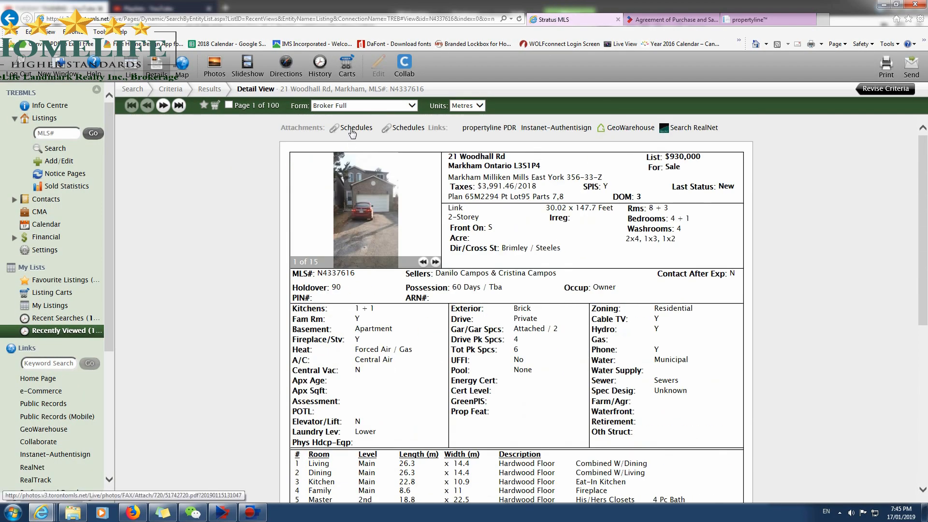
left_click(355, 128)
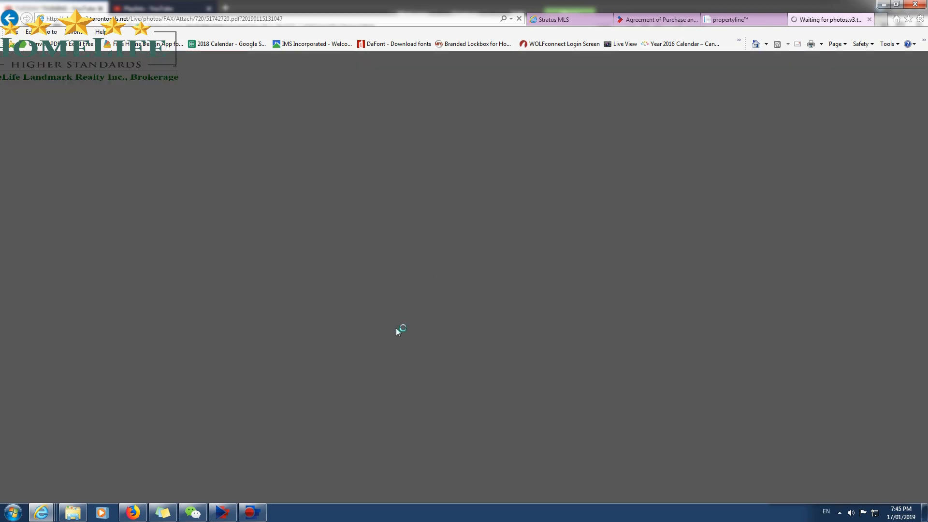
left_click(570, 19)
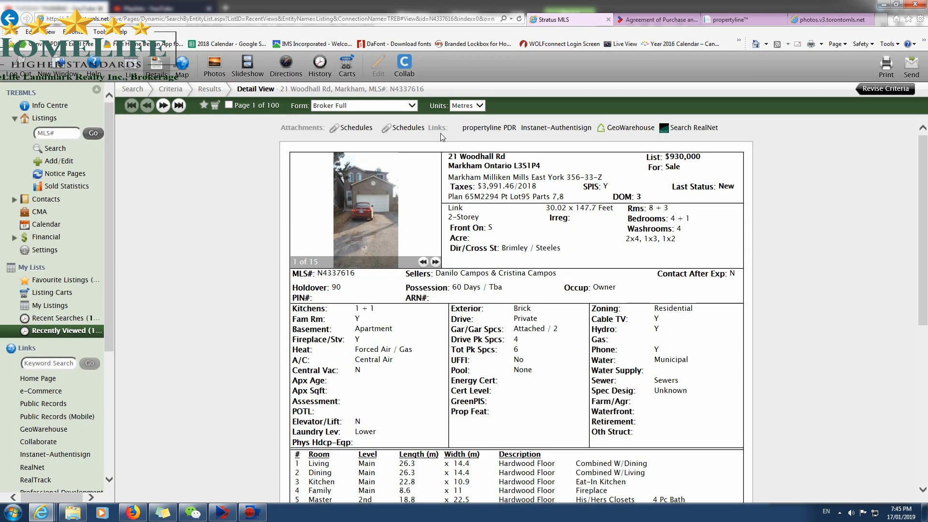
left_click(823, 22)
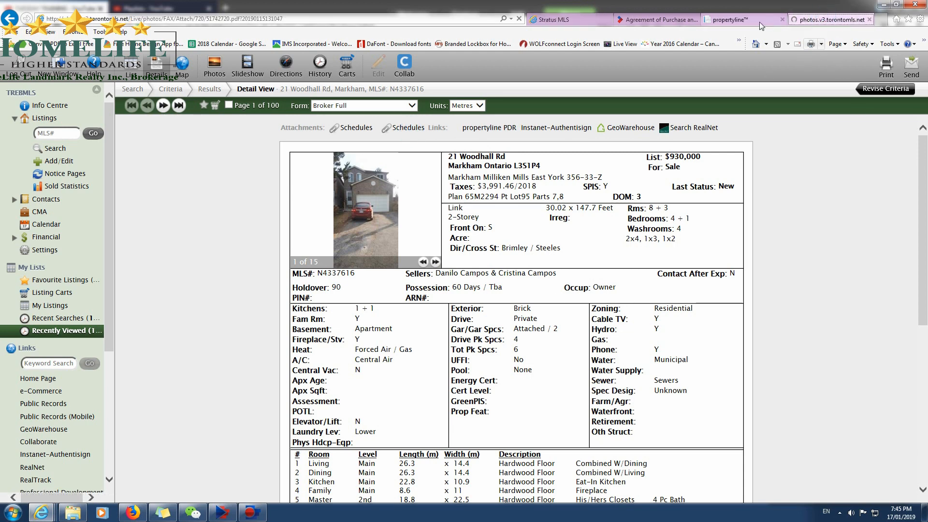
left_click(744, 21)
left_click(813, 21)
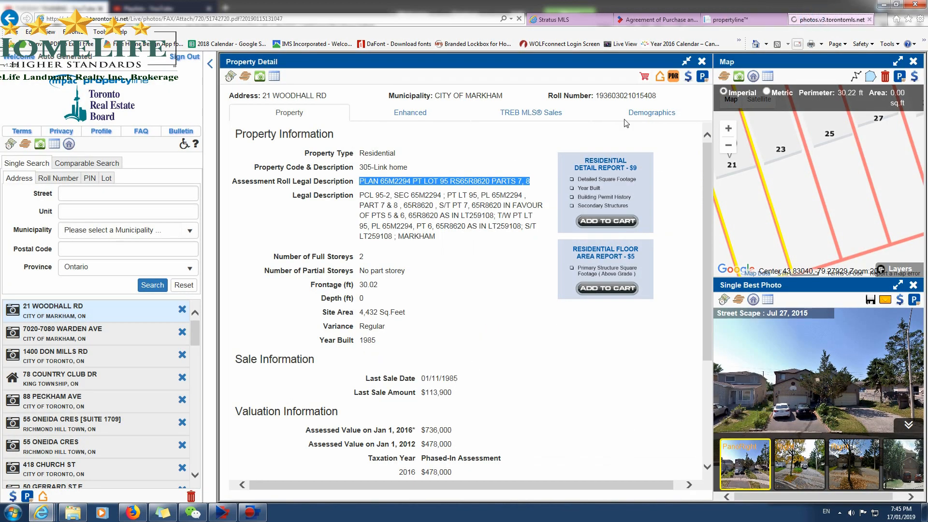
Return to the agreement and enter B as the additional schedule attached alongside Schedule A.
left_click(650, 19)
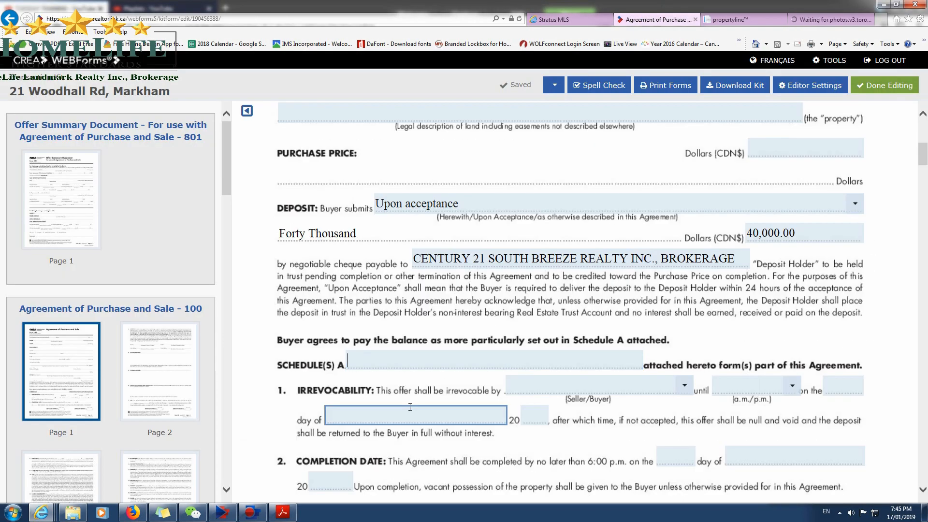
type("V")
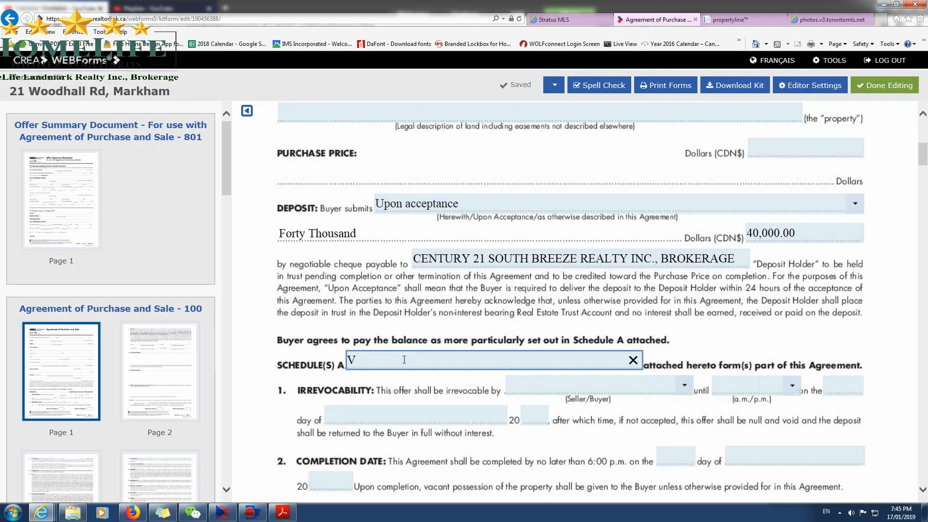
key("BackSpace")
type("v")
key("BackSpace")
type("b")
key("BackSpace")
type("B")
Make the offer irrevocable by the Buyer until 11:59 p.m. on January 18, 2019 in the agreement's irrevocability clause.
left_click(663, 389)
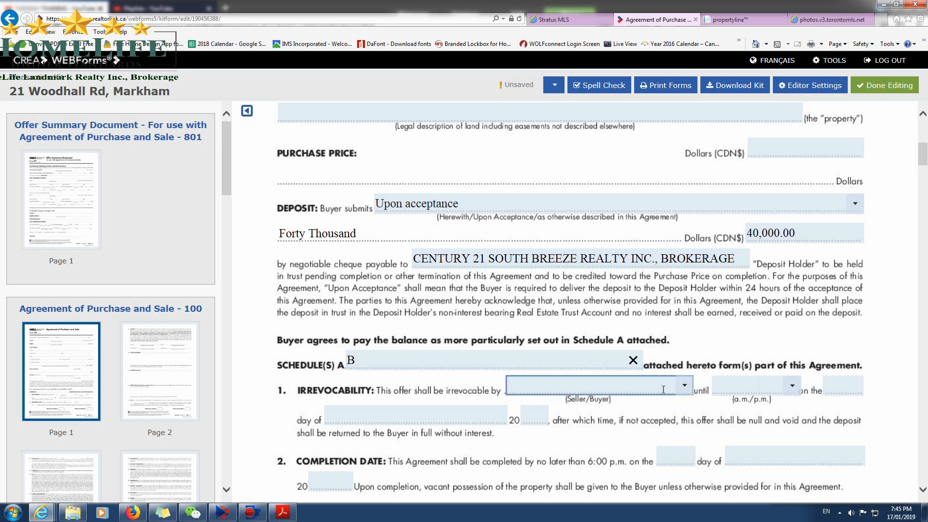
left_click(587, 446)
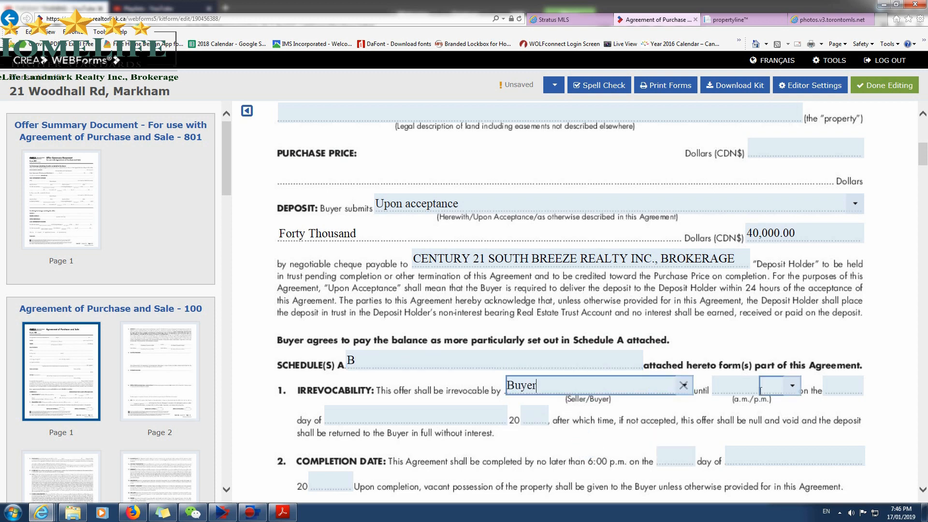
left_click(757, 389)
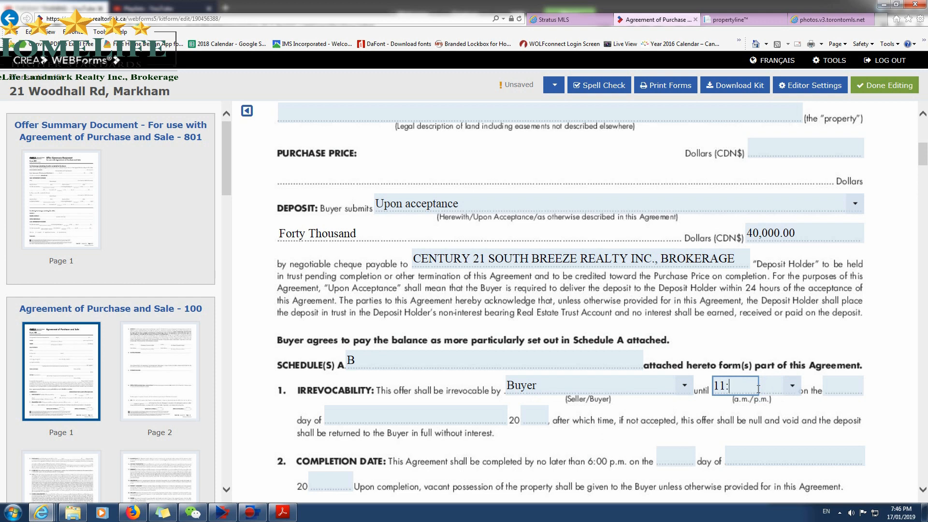
type("11:59")
left_click(792, 385)
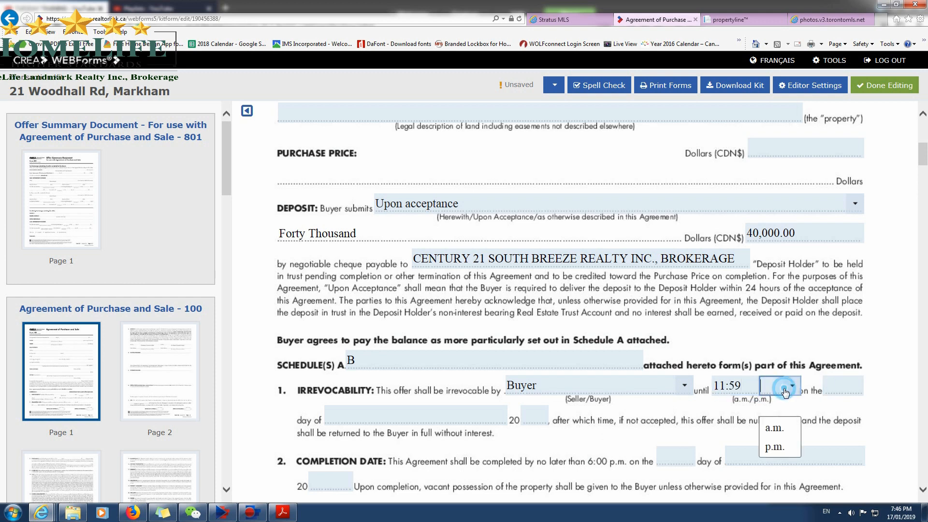
left_click(771, 442)
left_click(843, 386)
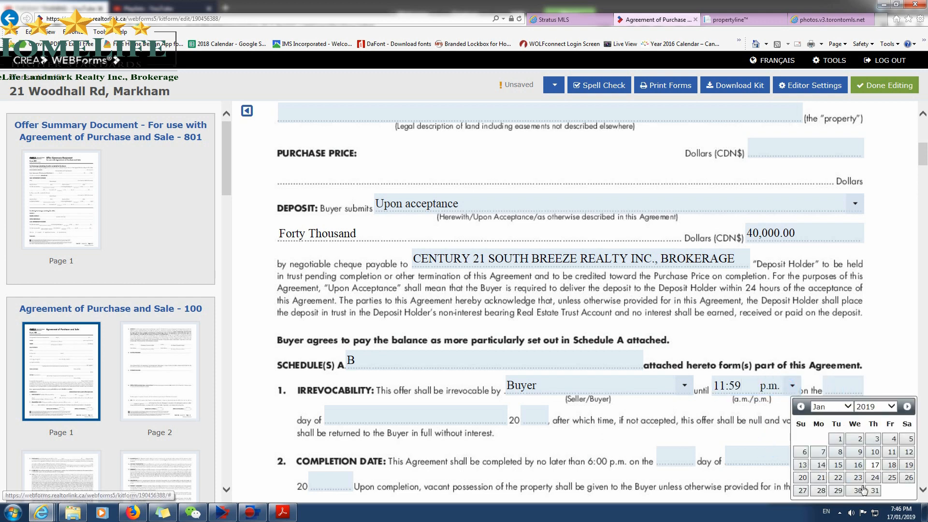
left_click(892, 465)
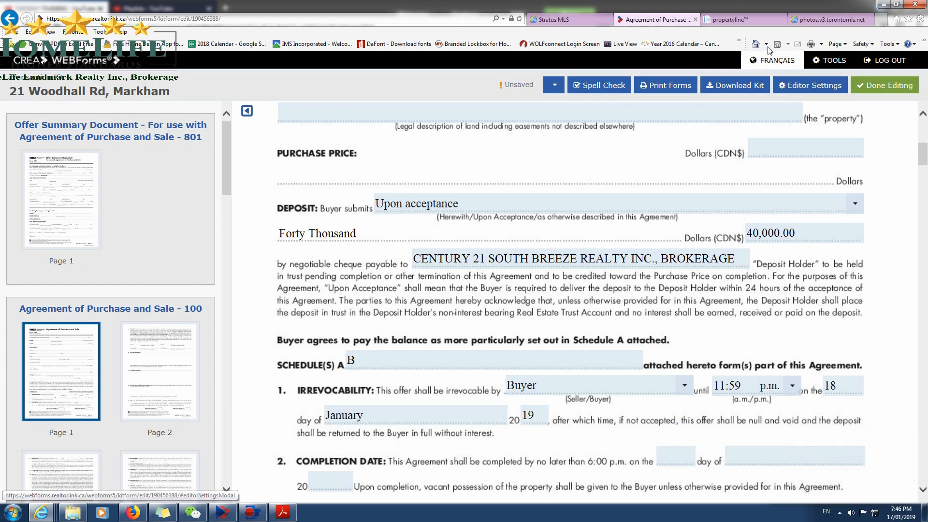
Go back to the Schedule B attachment and read through the clauses on both of its pages.
left_click(831, 20)
scroll(518, 289, "down", 5)
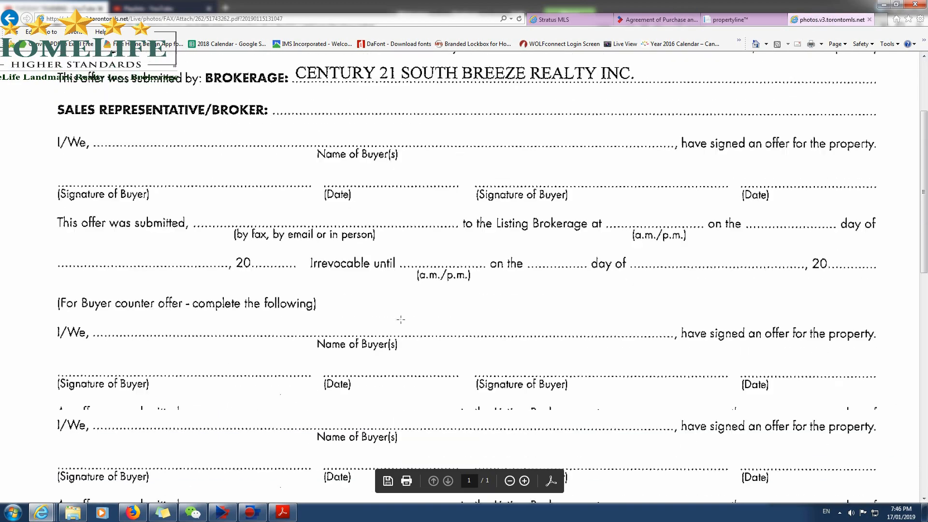
left_click(10, 18)
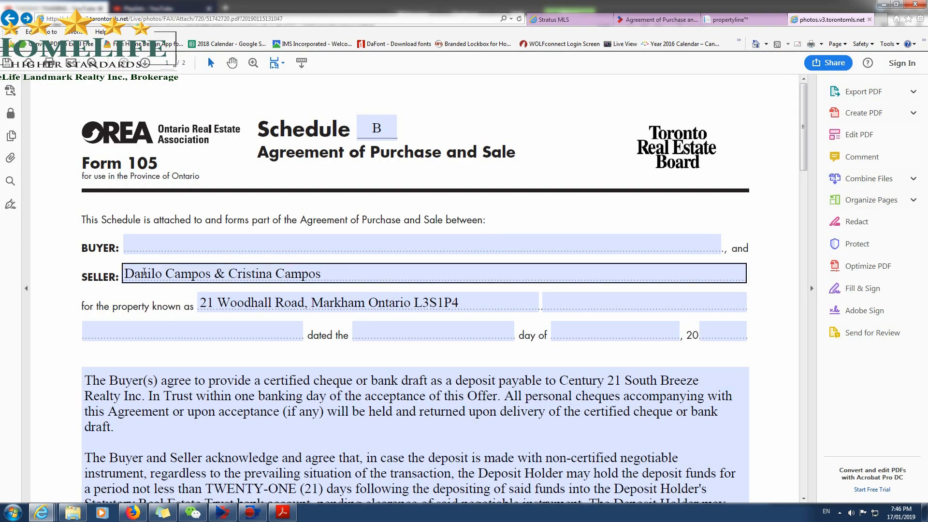
scroll(376, 328, "down", 5)
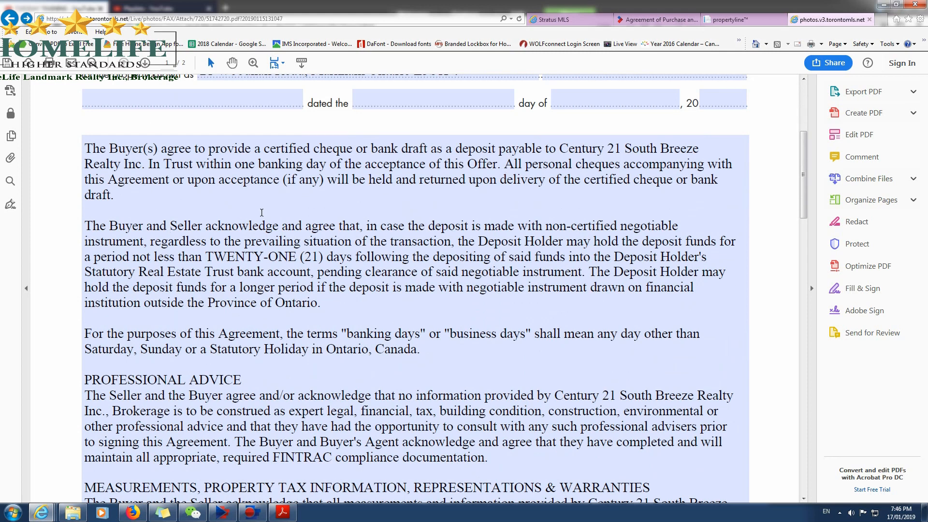
scroll(164, 258, "down", 1)
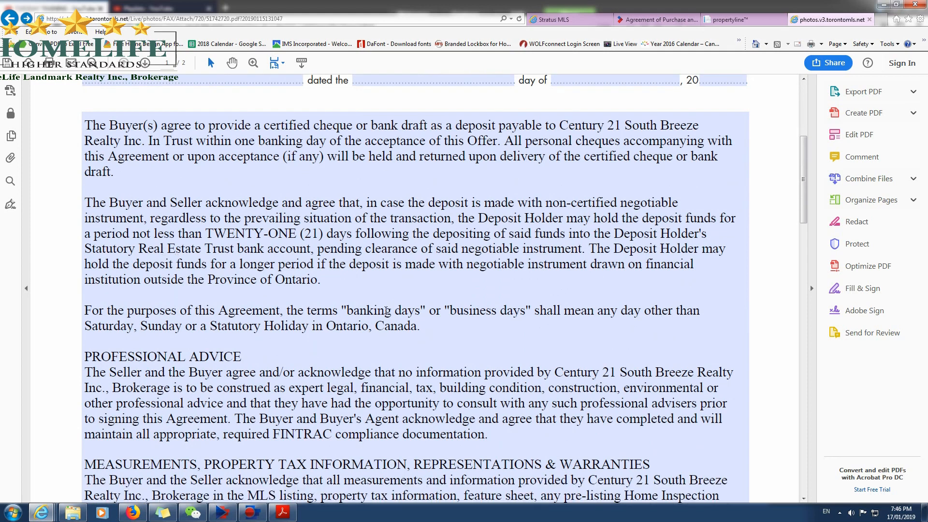
scroll(475, 335, "down", 2)
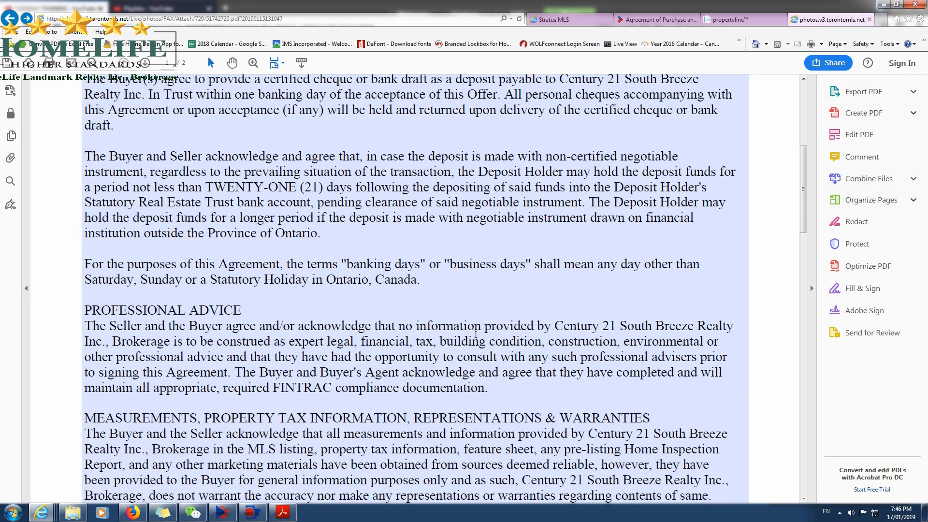
scroll(176, 358, "down", 4)
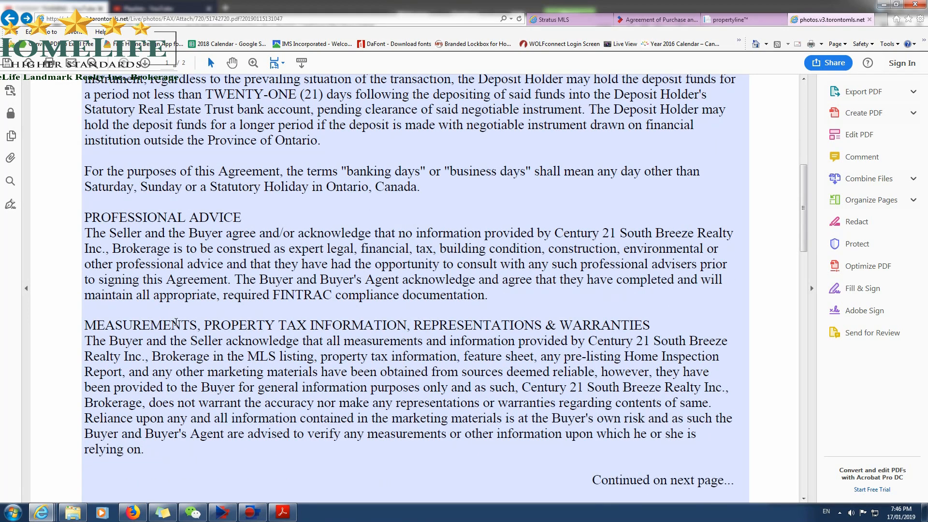
scroll(140, 362, "down", 16)
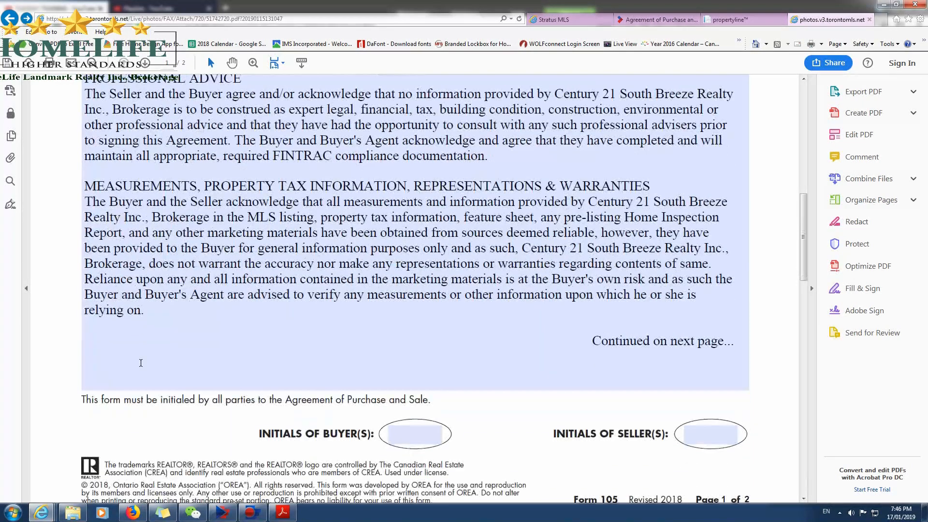
scroll(142, 369, "down", 16)
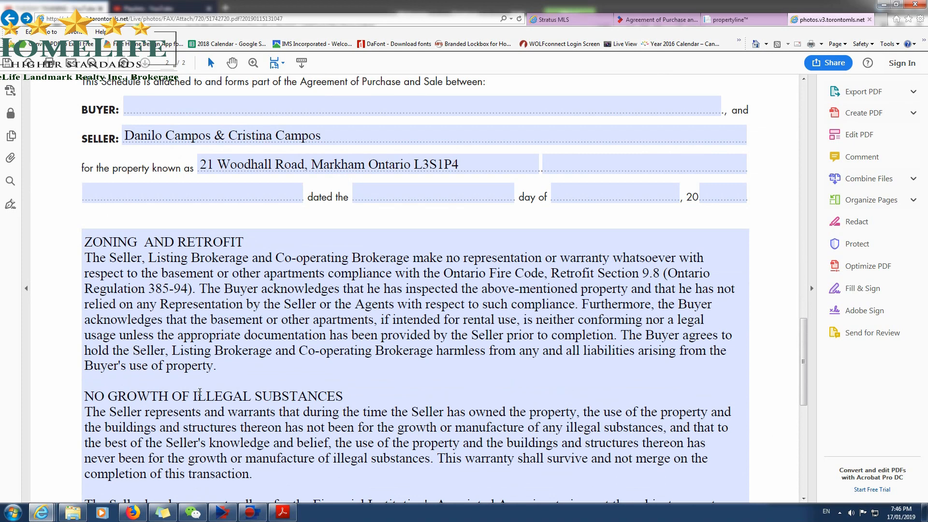
scroll(317, 400, "down", 4)
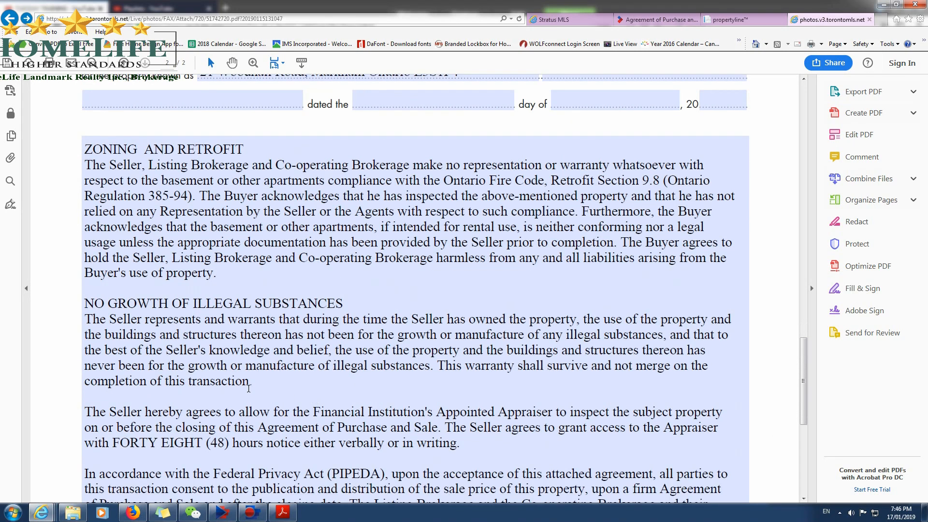
scroll(293, 408, "down", 3)
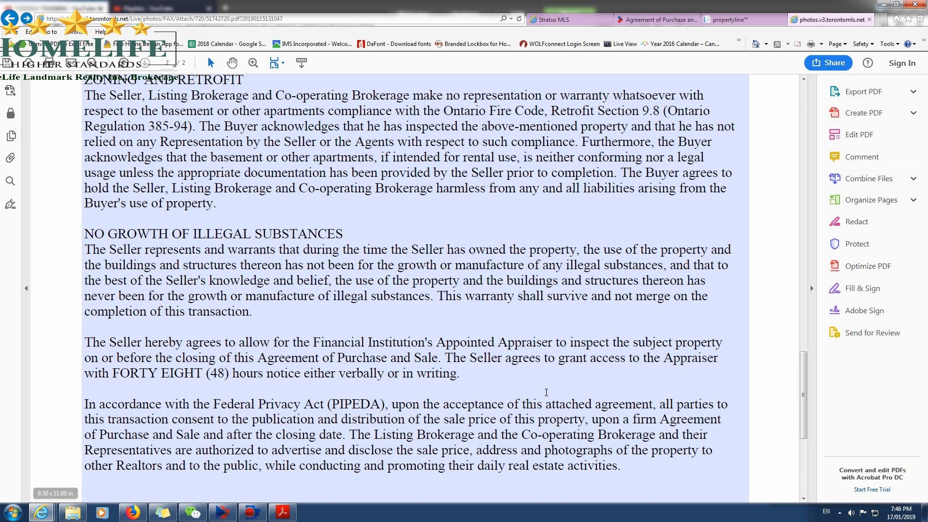
scroll(286, 429, "down", 1)
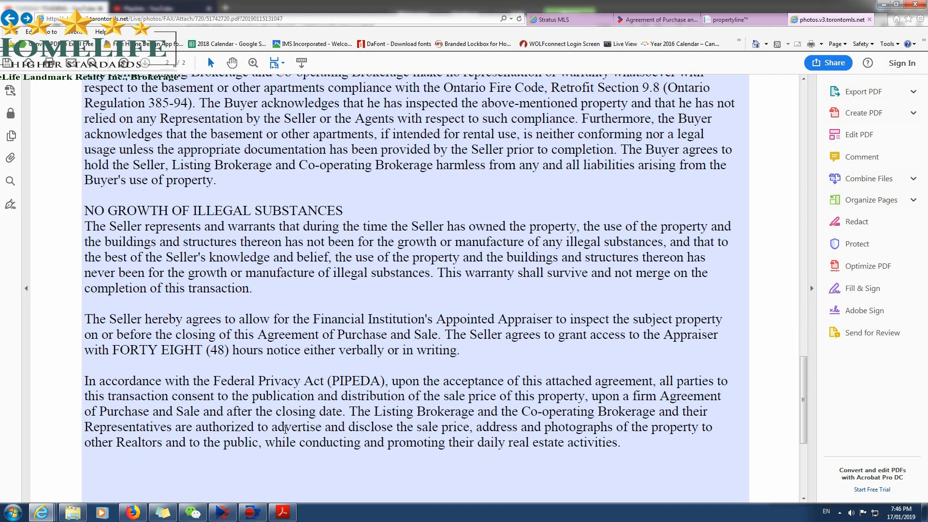
scroll(290, 425, "down", 10)
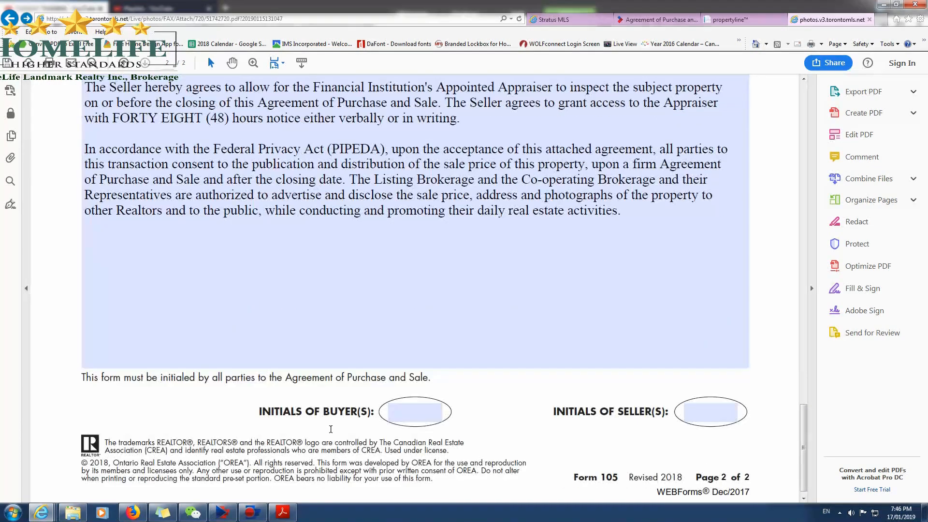
scroll(326, 433, "up", 9)
scroll(326, 434, "up", 20)
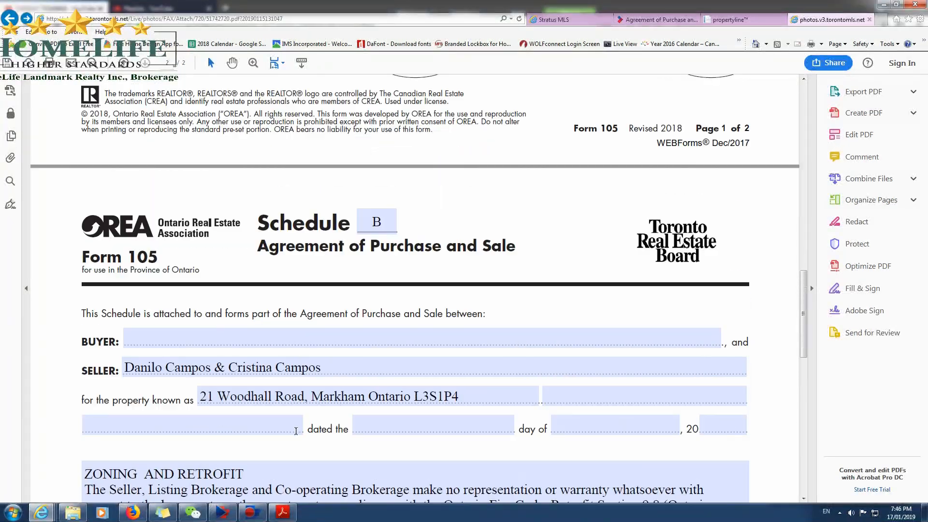
scroll(284, 423, "up", 20)
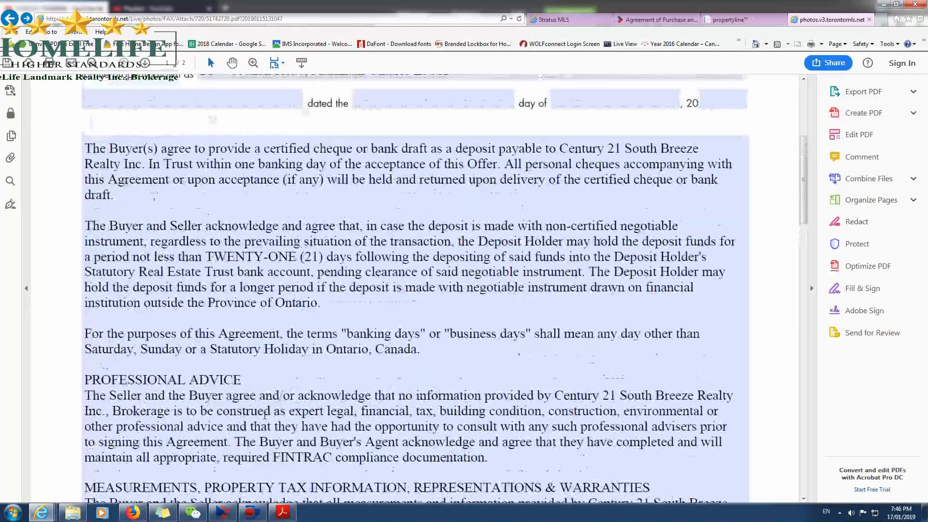
scroll(281, 250, "up", 1)
Enter the buyer's full name in the buyer field of the Schedule B form.
left_click(186, 128)
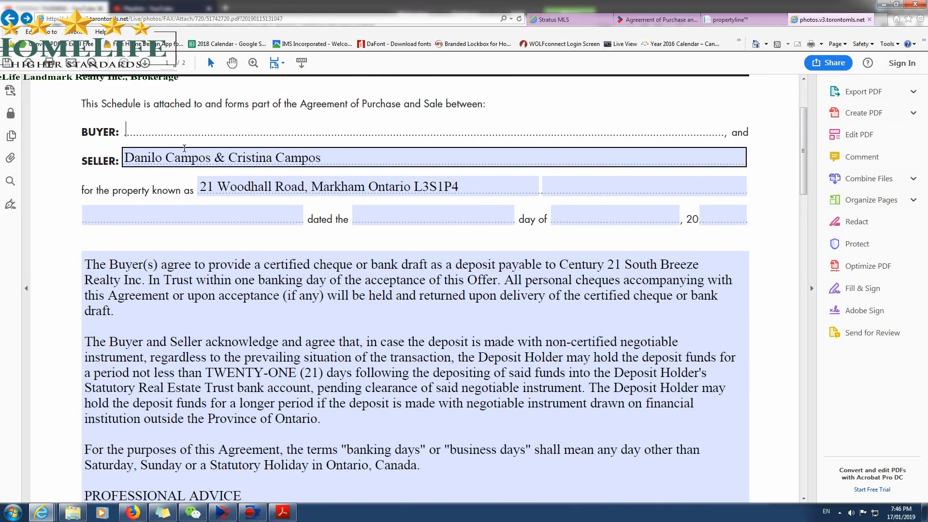
type("John Smith")
Date the Schedule B form the 17 day of Jan, 2019.
left_click(736, 220)
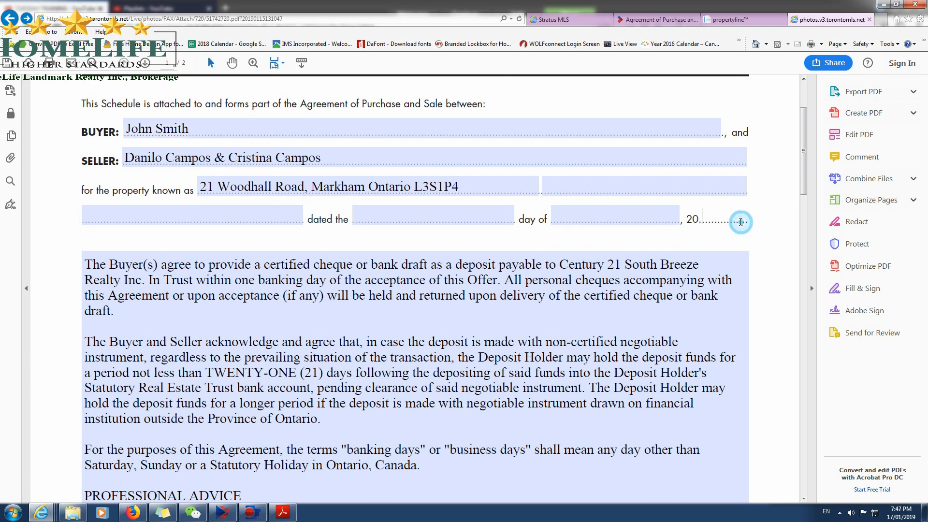
type("19")
left_click(661, 211)
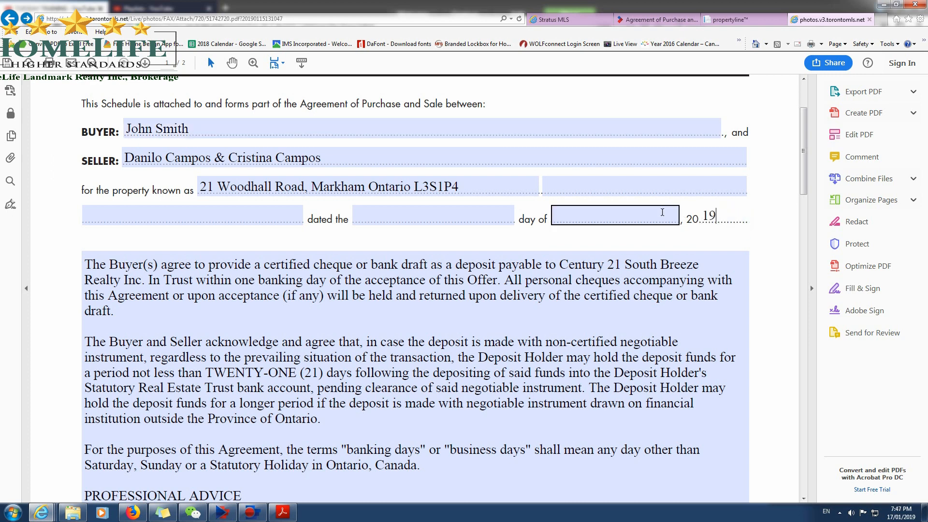
type("Jan")
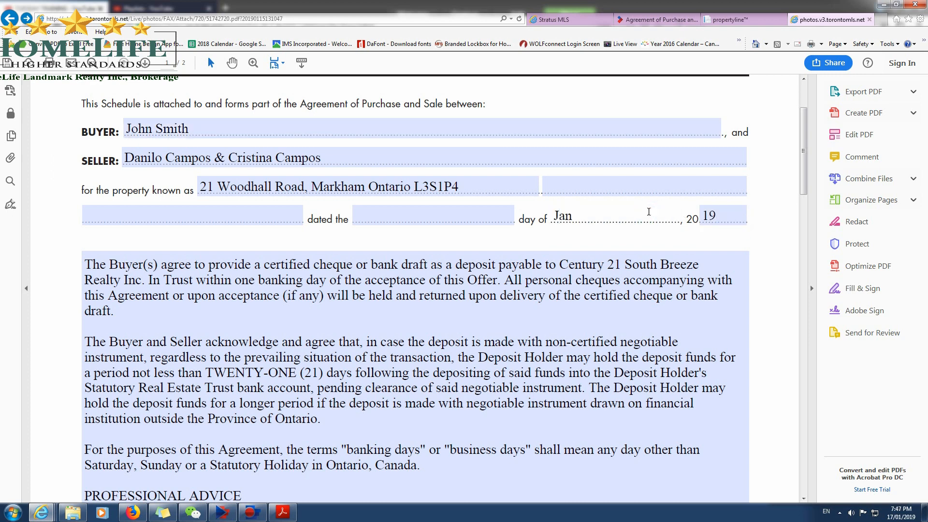
left_click(501, 214)
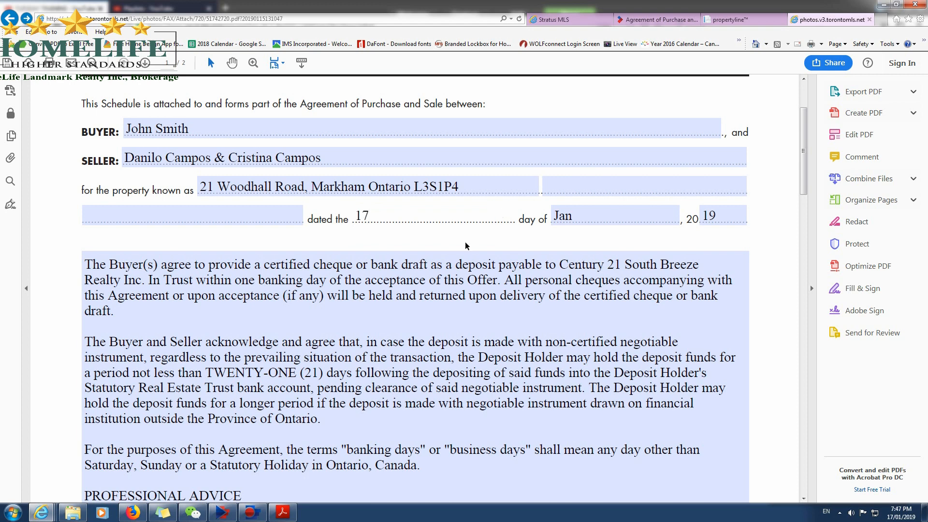
left_click(490, 265)
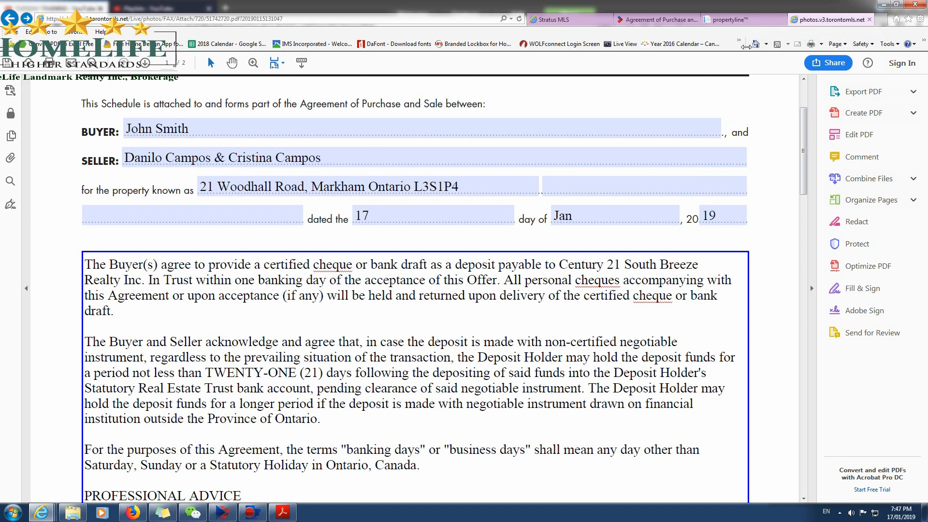
Check the possession terms for the agreement's completion date on the MLS listing, and view the property photos.
left_click(656, 19)
scroll(605, 329, "down", 6)
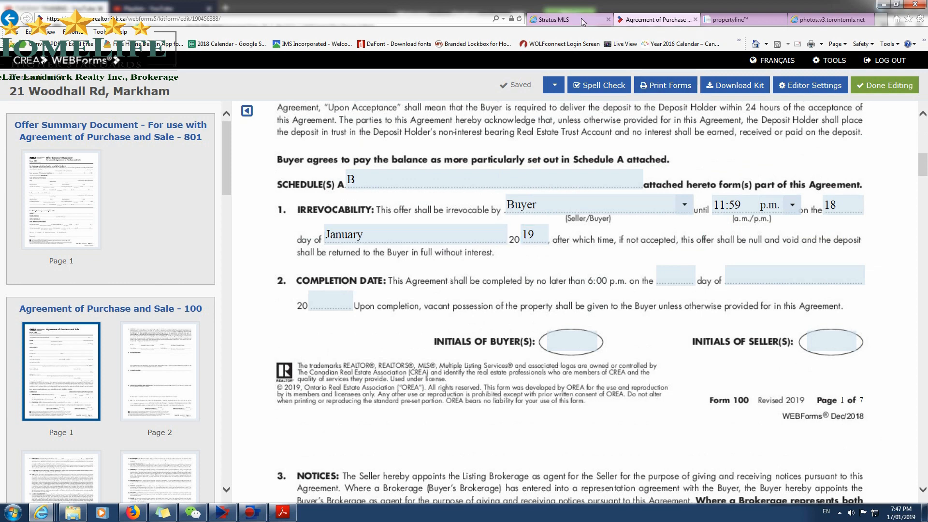
left_click(550, 19)
left_click_drag(407, 288, 504, 291)
left_click(501, 307)
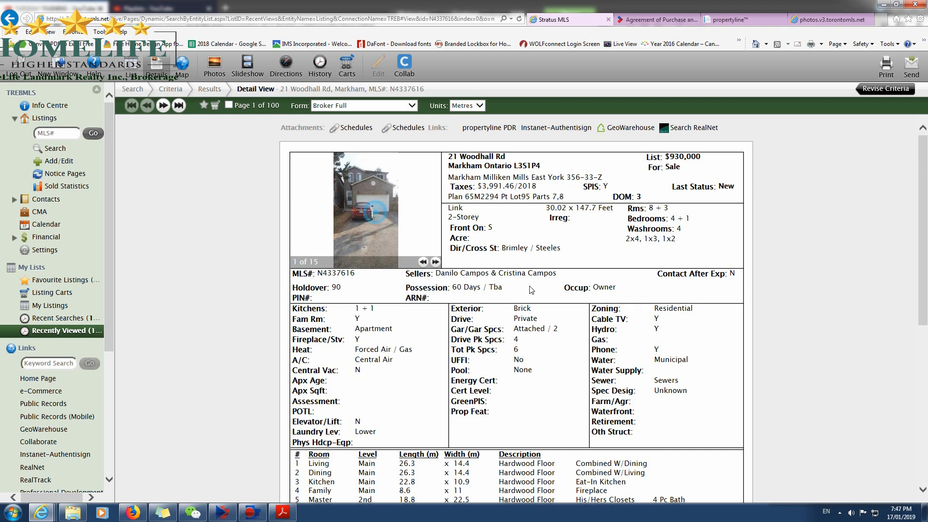
left_click(377, 215)
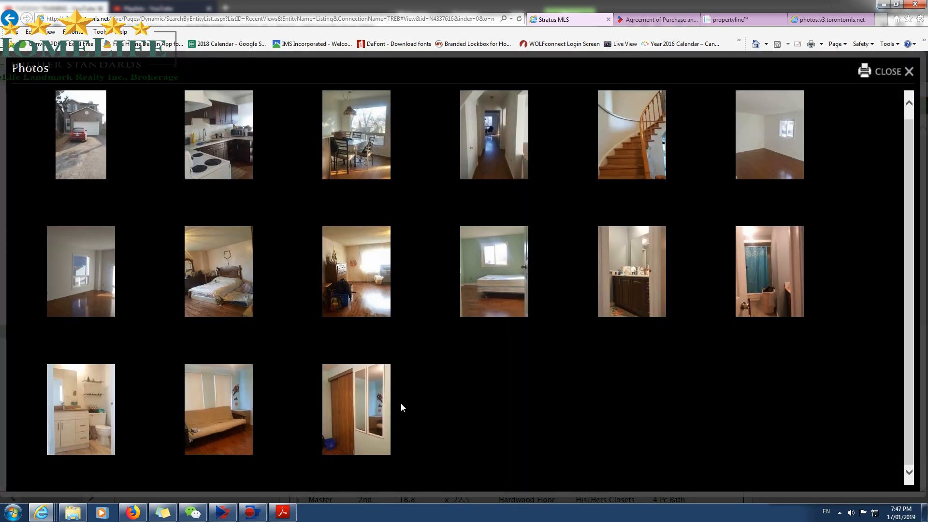
left_click(908, 71)
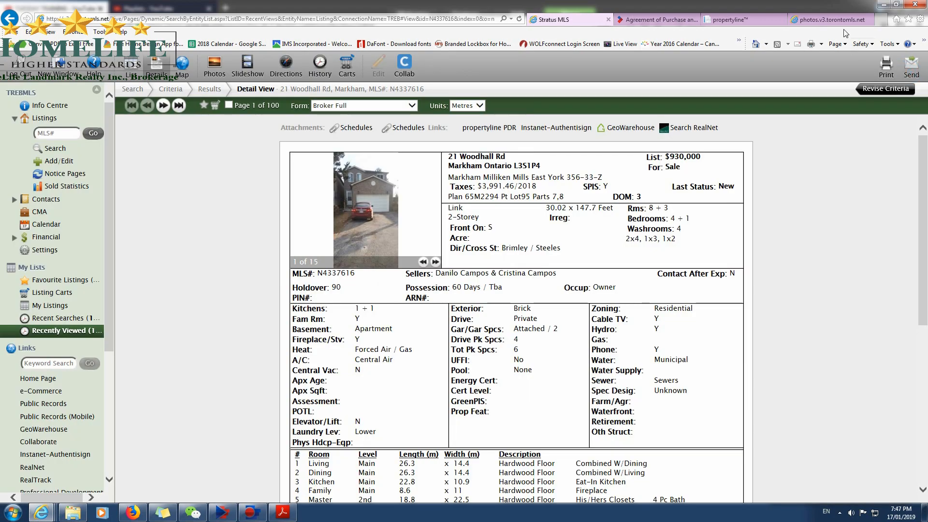
Close the Schedule B attachment and return to the Agreement of Purchase and Sale.
left_click(832, 20)
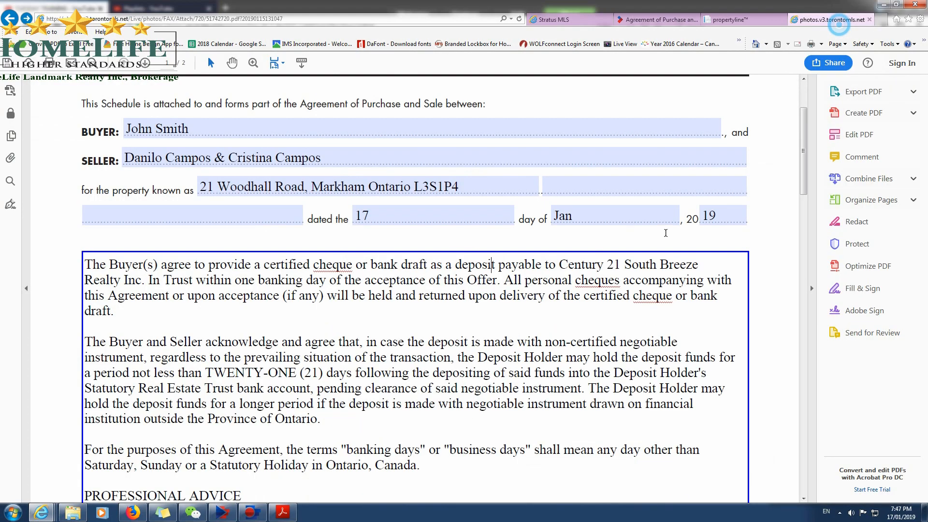
left_click(869, 19)
left_click(671, 19)
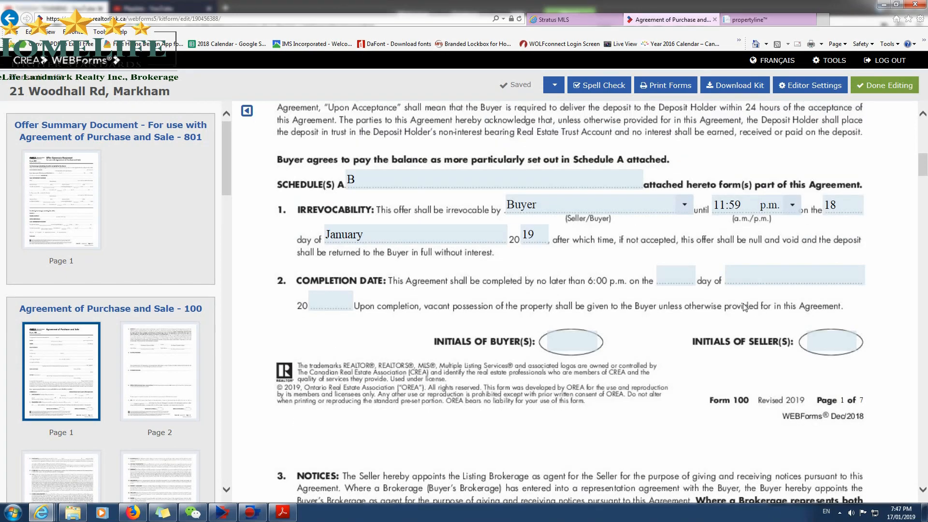
Set the completion date in clause 2 of the agreement to 29 March 2019.
left_click(754, 276)
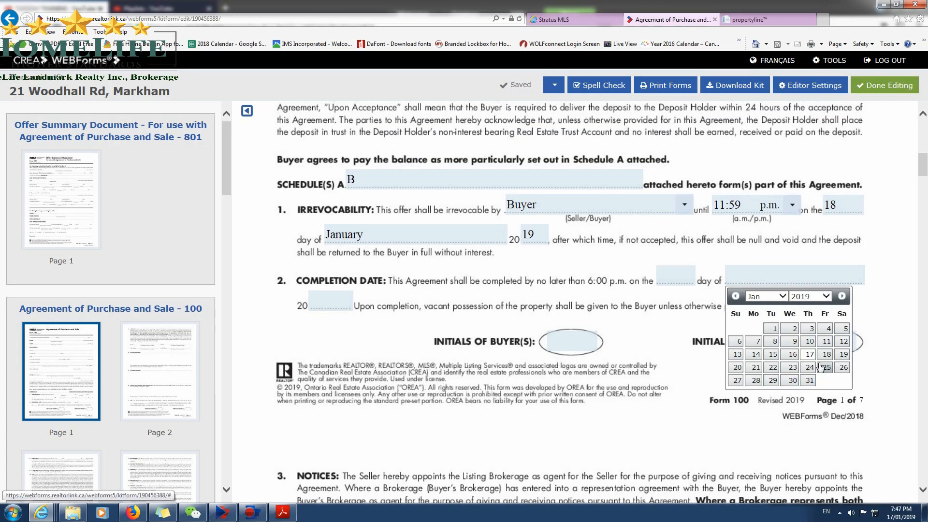
left_click(841, 296)
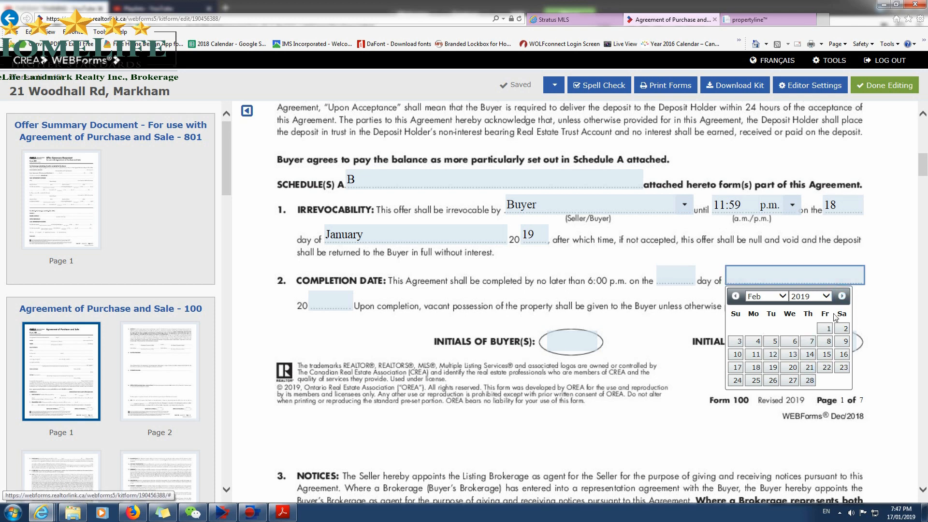
left_click(841, 296)
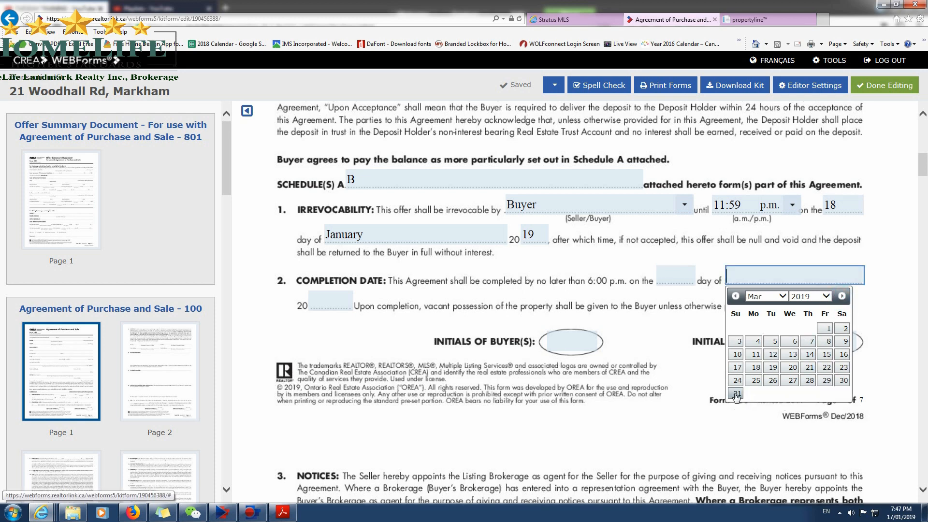
left_click(827, 381)
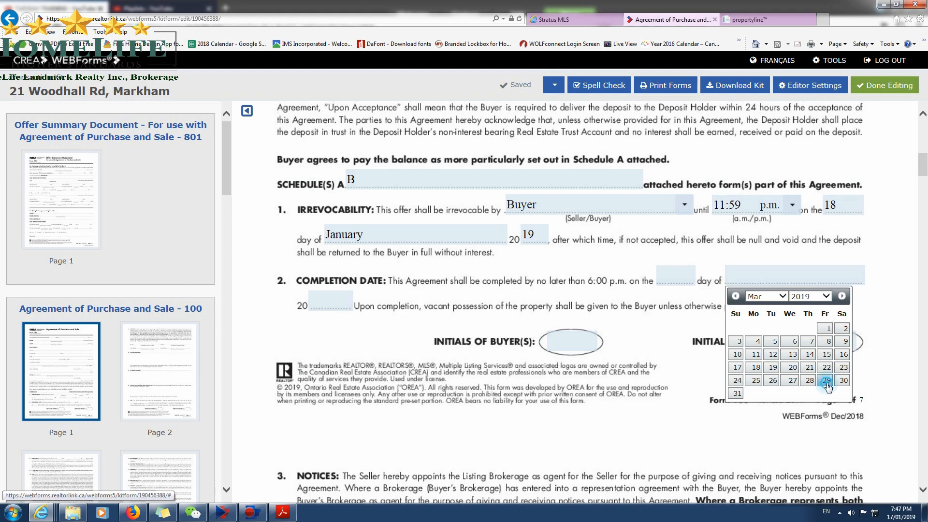
scroll(669, 456, "down", 5)
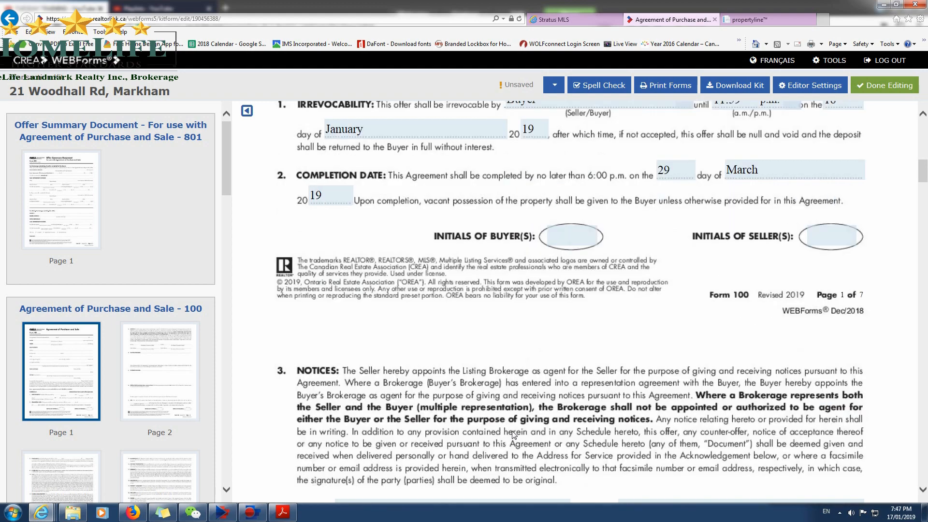
scroll(624, 319, "up", 3)
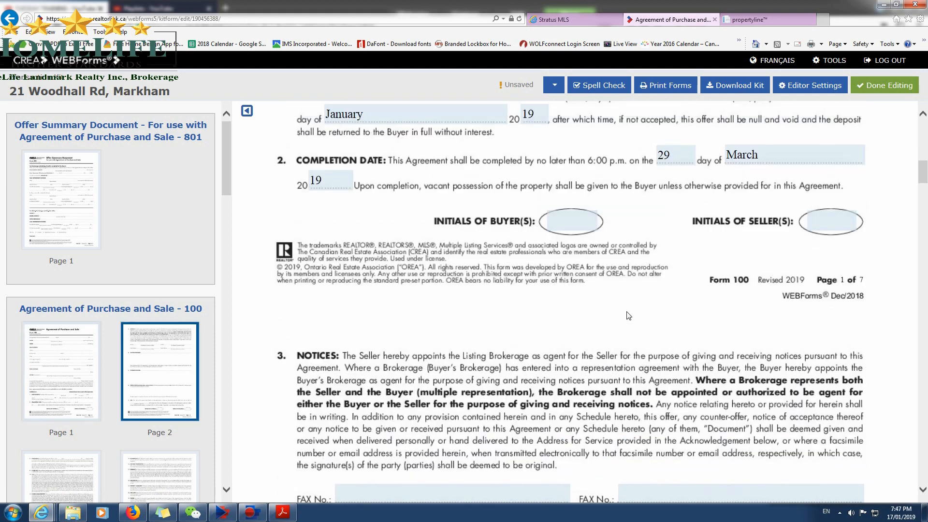
scroll(628, 315, "up", 1)
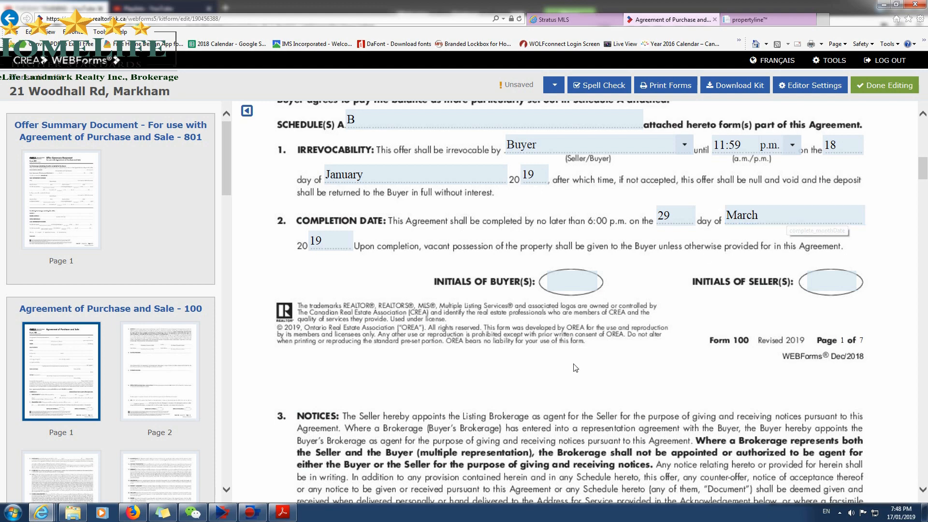
Copy the listing brokerage's fax number from the MLS listing into the seller's fax field of the Notices clause.
scroll(516, 387, "down", 1)
scroll(516, 386, "down", 3)
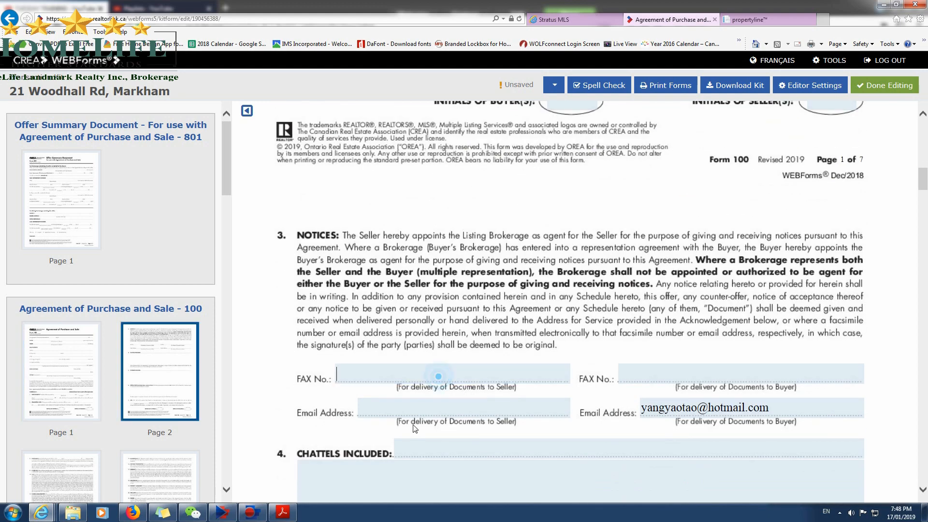
left_click(554, 19)
scroll(612, 341, "down", 6)
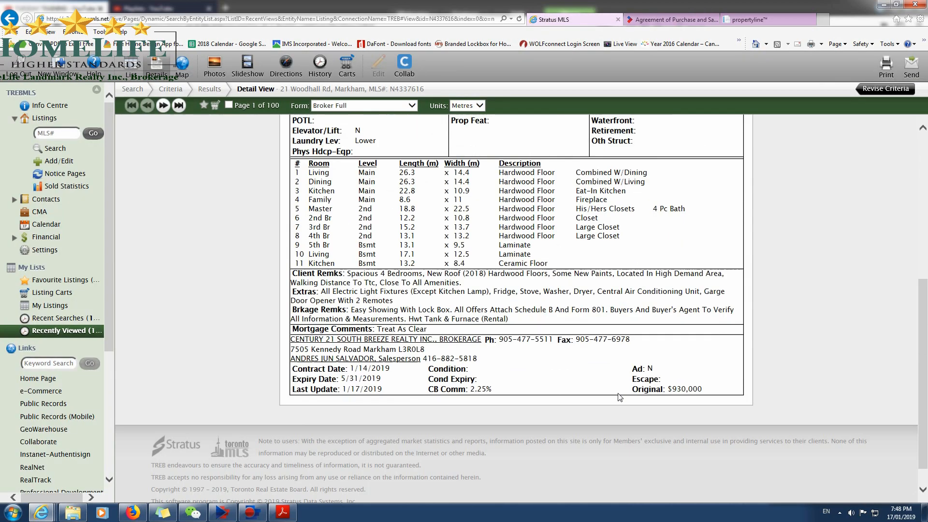
double_click(577, 313)
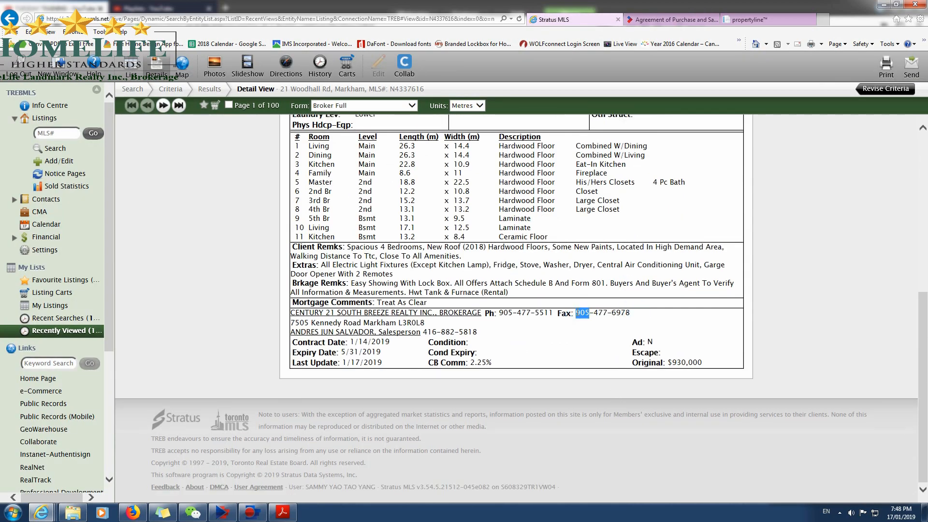
left_click_drag(576, 313, 630, 313)
key("ctrl+c")
left_click(755, 19)
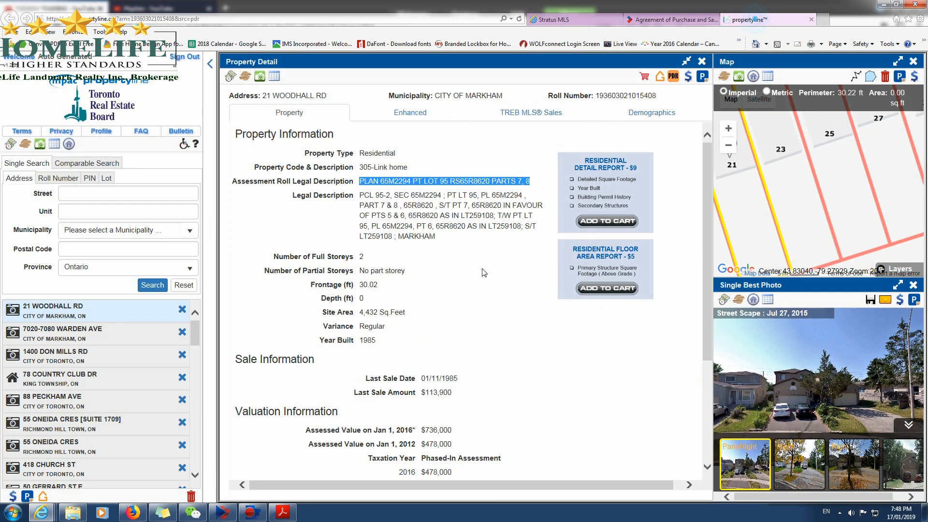
left_click(662, 22)
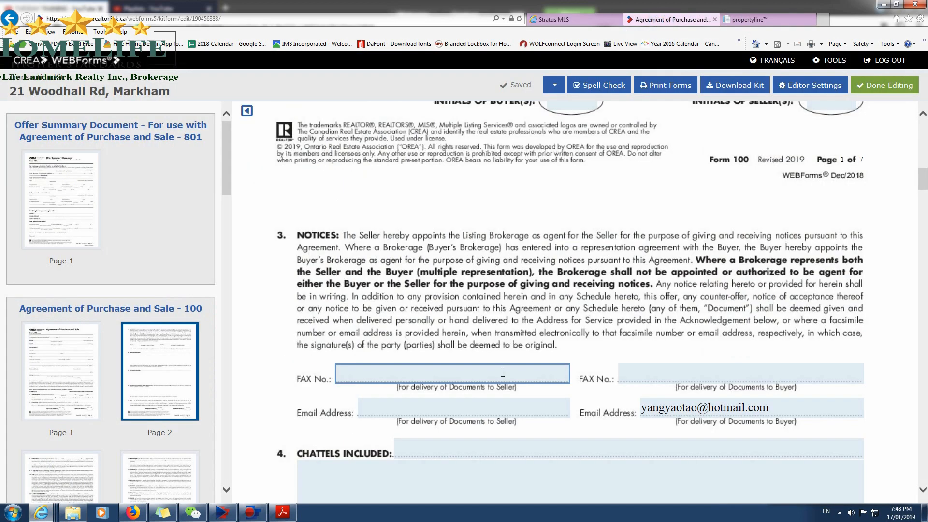
key("ctrl+v")
Enter the buyer brokerage's fax number in the buyer's fax field of the Notices clause.
left_click(638, 374)
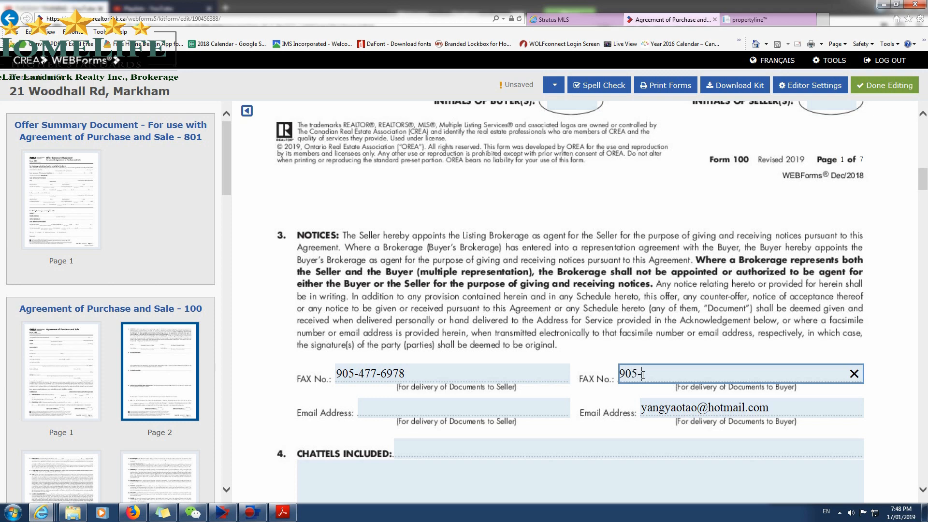
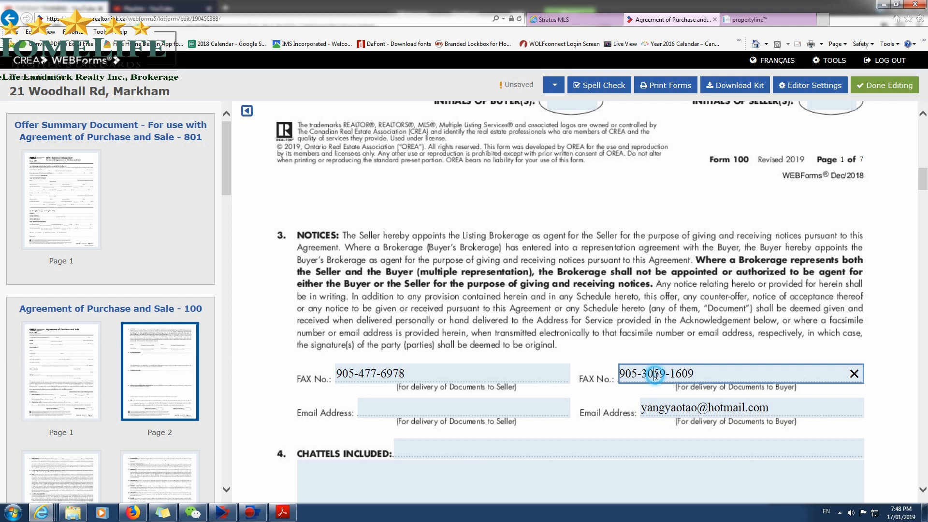
left_click(660, 377)
key("BackSpace")
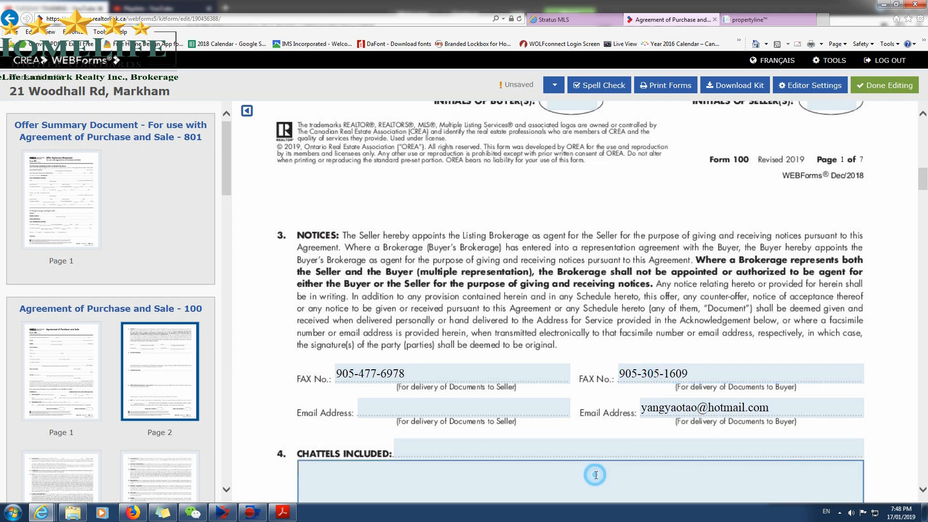
Copy the listing salesperson's email from the MLS salesperson information into the seller's email field of the Notices clause.
scroll(451, 435, "down", 3)
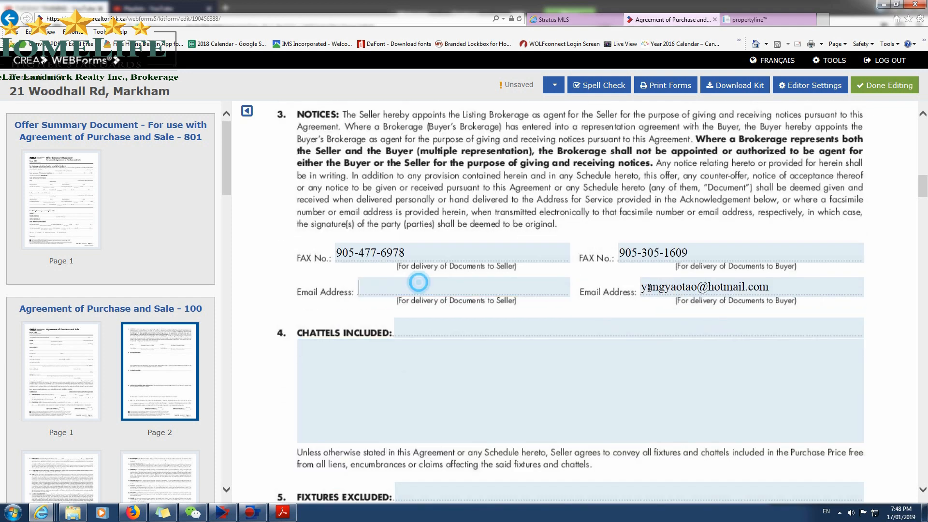
left_click(569, 21)
left_click(541, 377)
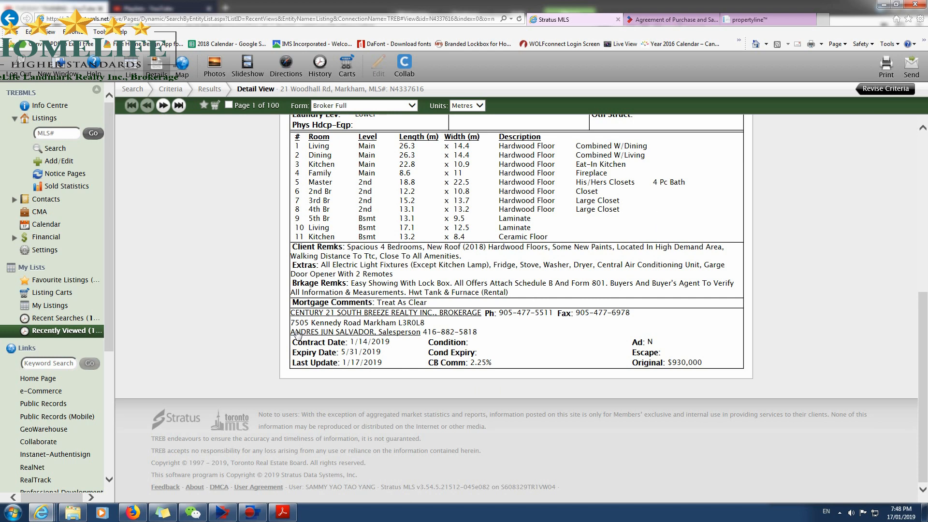
left_click(370, 332)
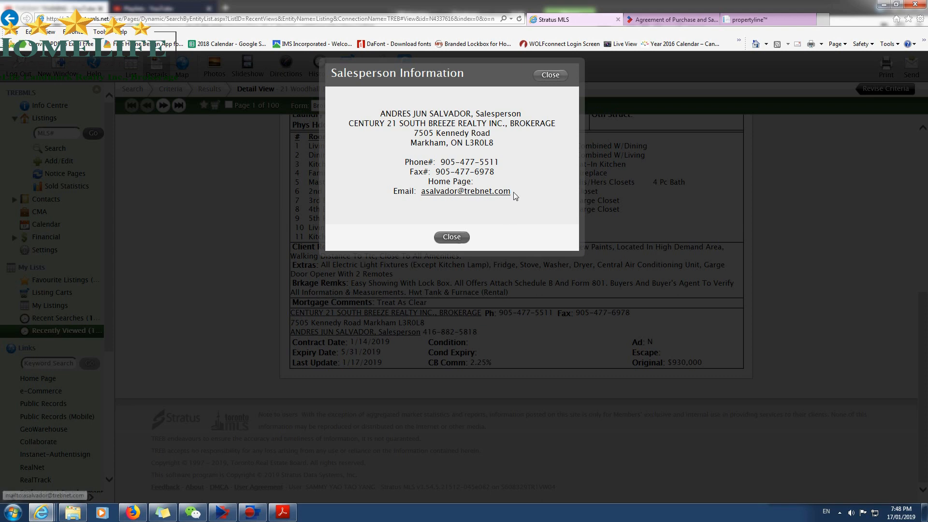
left_click_drag(512, 193, 438, 201)
right_click(431, 192)
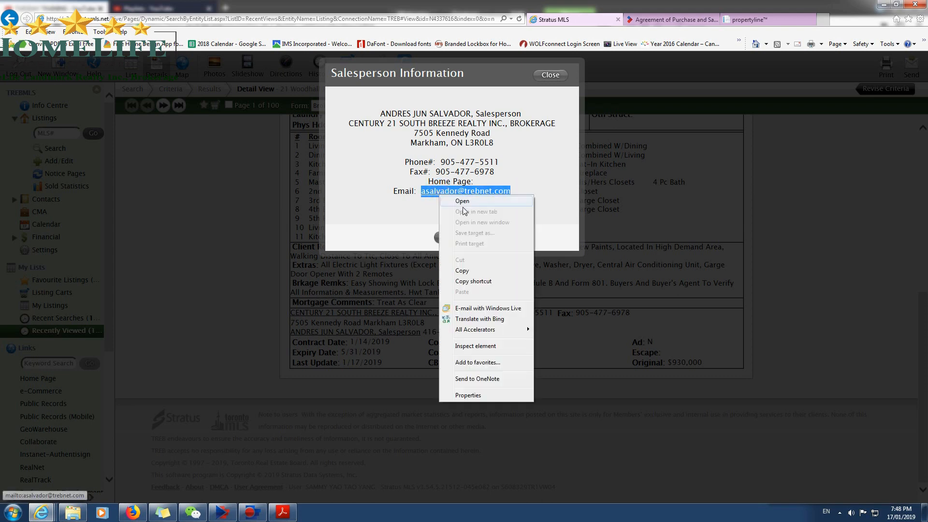
left_click(478, 270)
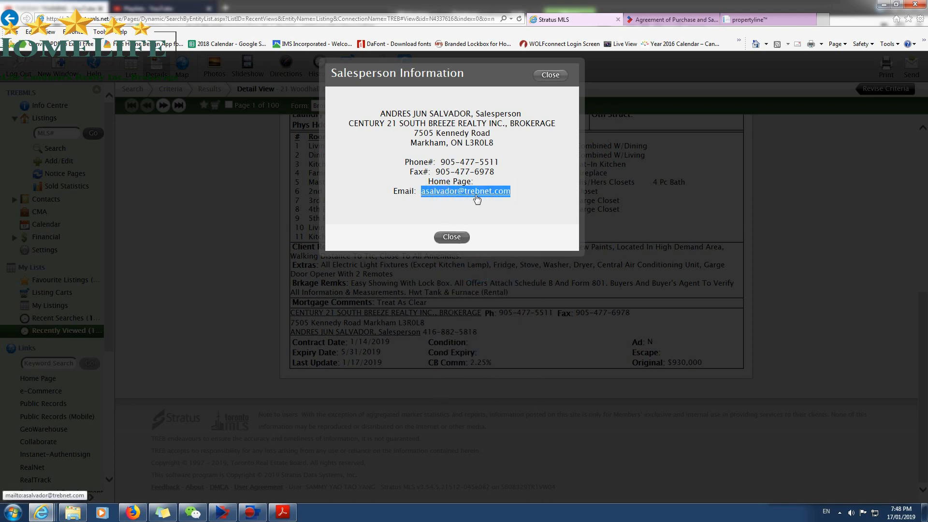
left_click(461, 237)
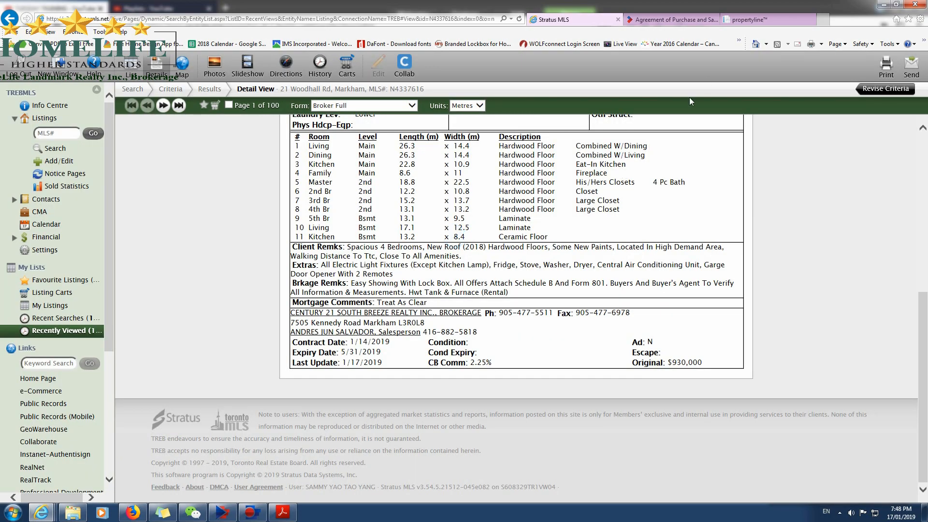
left_click(676, 19)
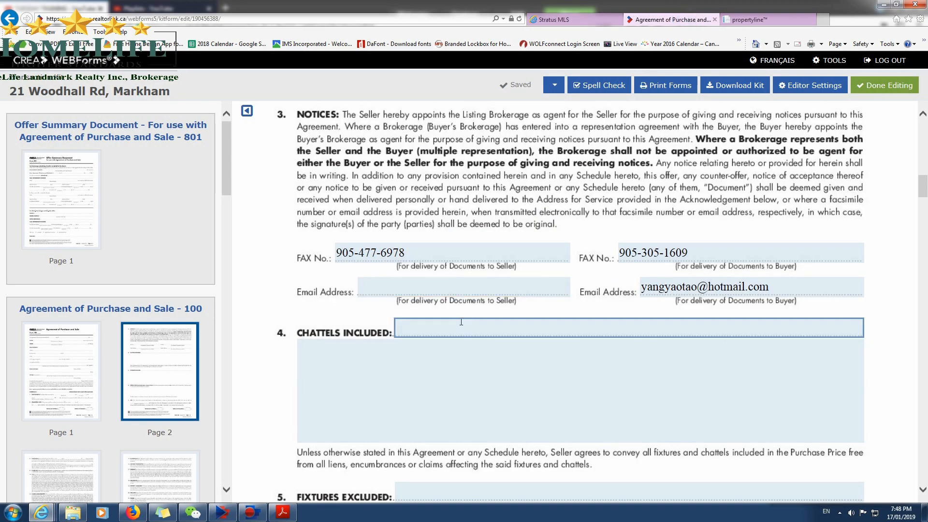
left_click(445, 289)
key("ctrl+v")
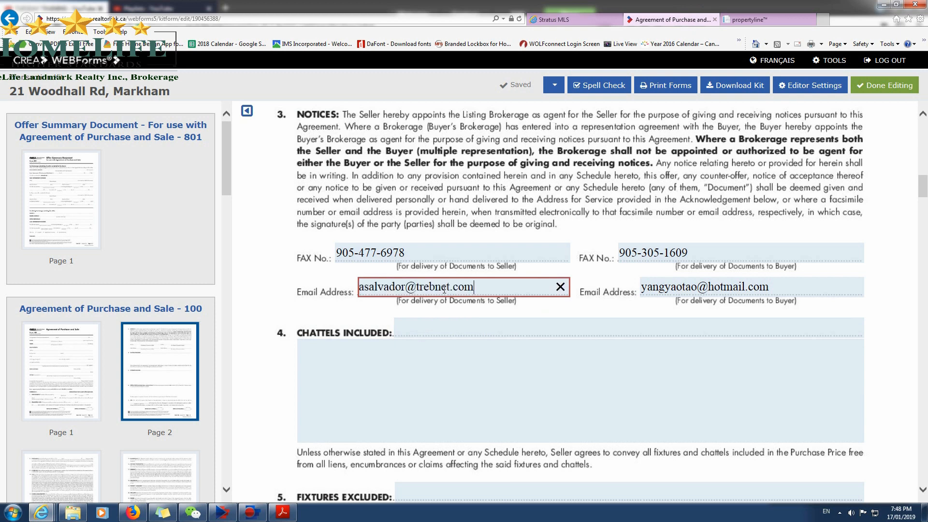
Look up the listing salesperson's phone number on the MLS listing, and return to the agreement's Chattels Included clause.
left_click(389, 394)
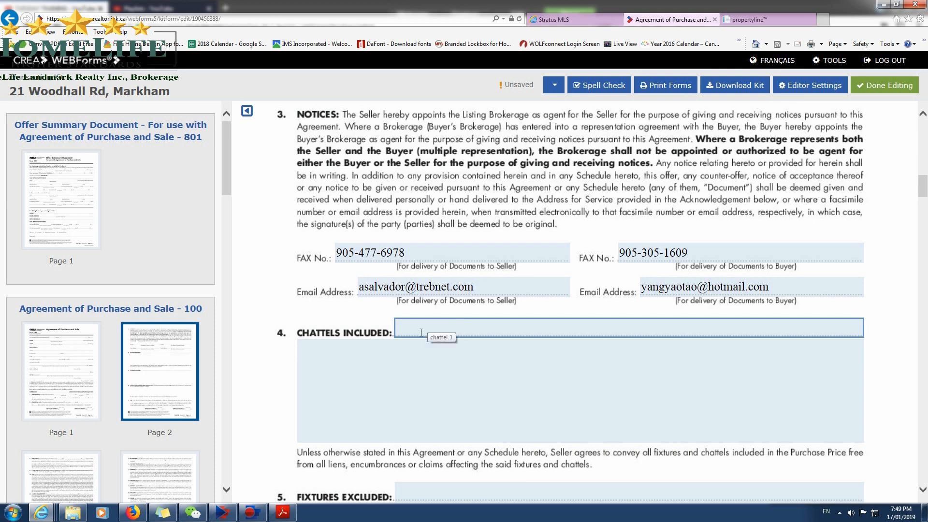
left_click(556, 20)
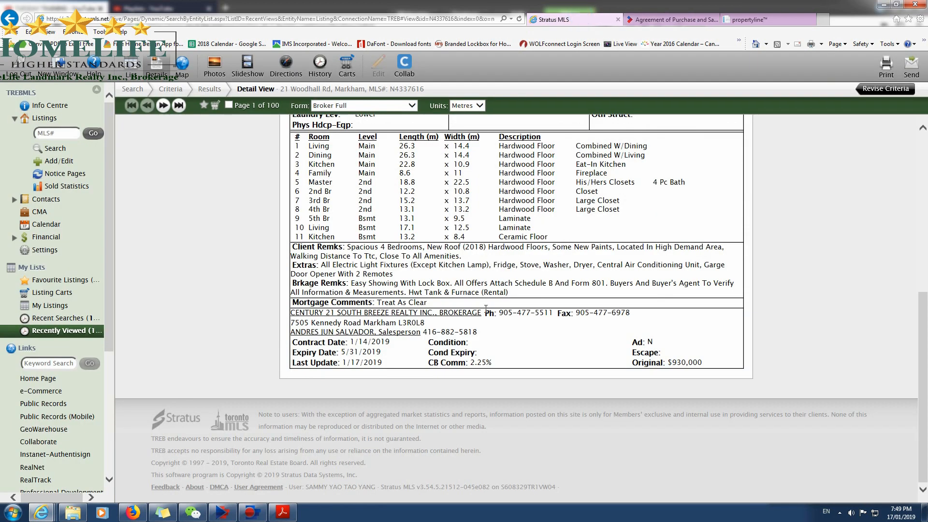
left_click_drag(424, 332, 477, 332)
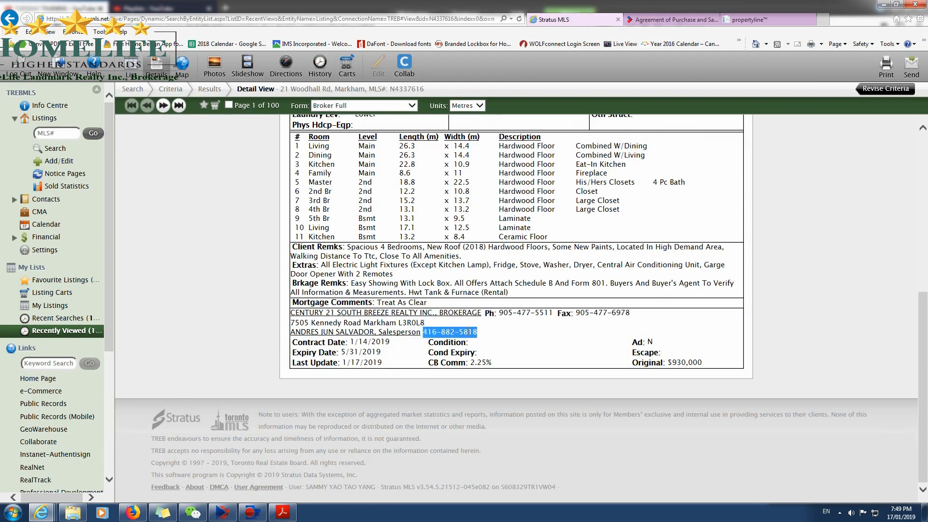
left_click(469, 349)
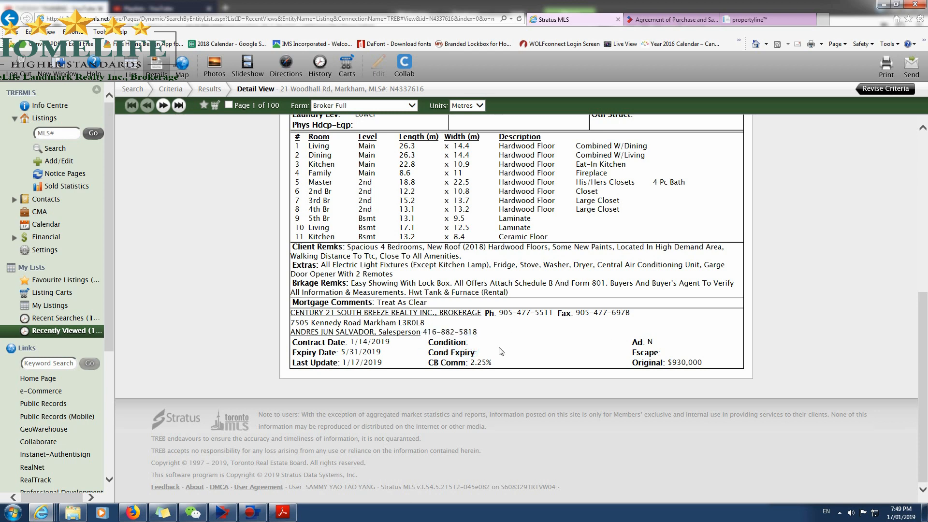
left_click(669, 19)
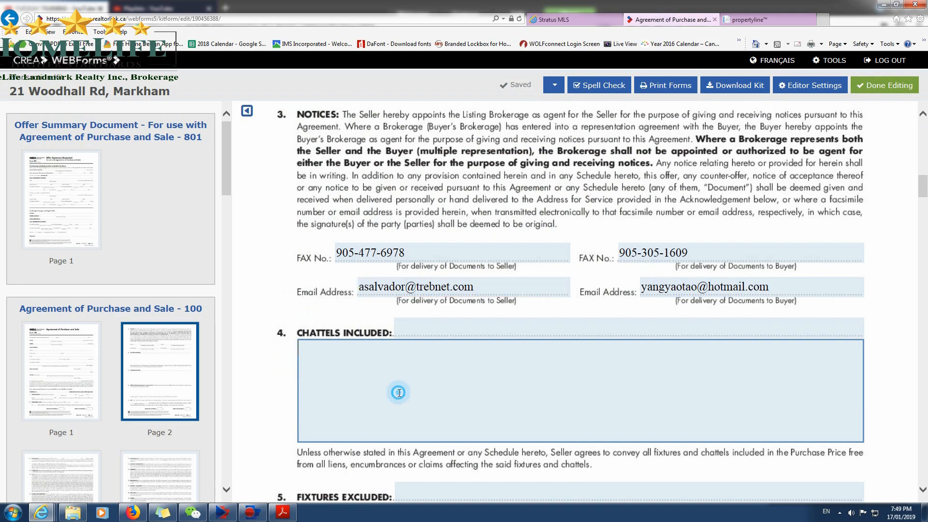
Copy the Extras text from the MLS listing into the agreement's Chattels Included clause.
left_click(569, 22)
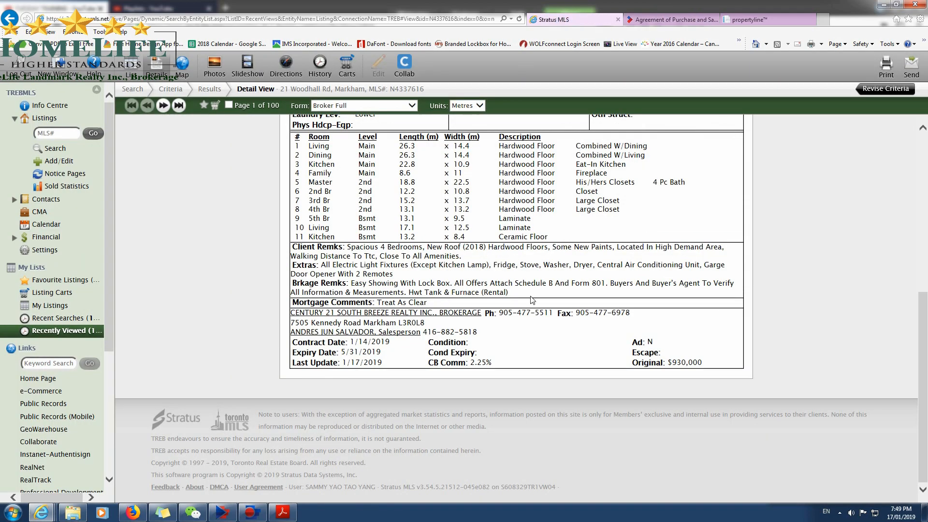
scroll(368, 375, "down", 3)
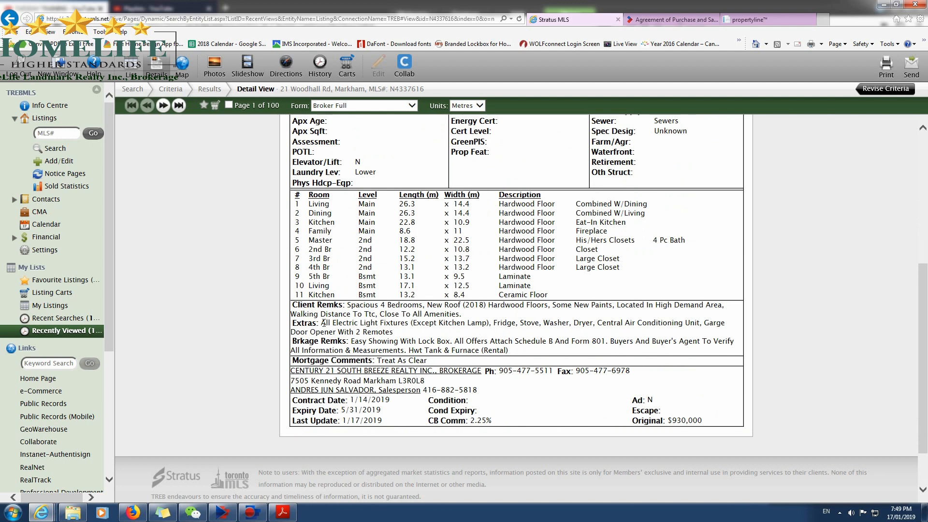
left_click_drag(322, 322, 528, 335)
key("ctrl+c")
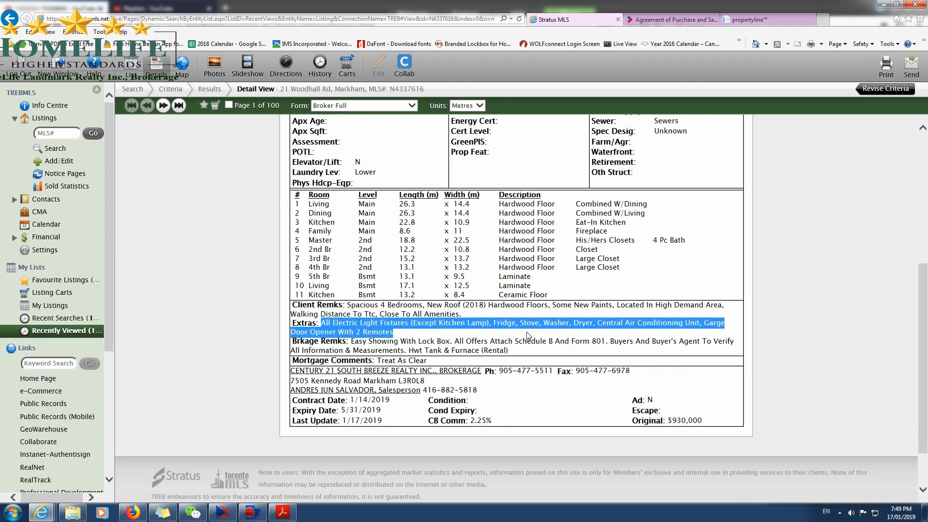
left_click(669, 19)
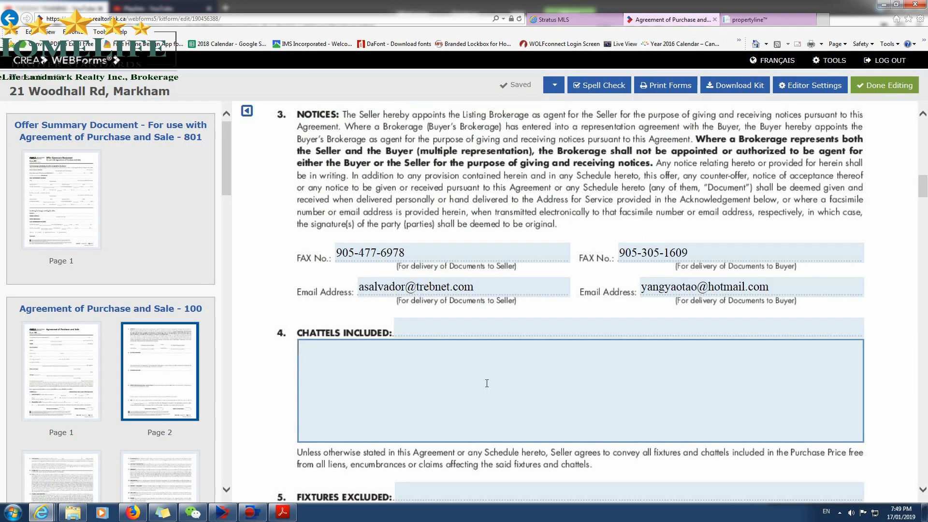
left_click(474, 387)
key("ctrl+v")
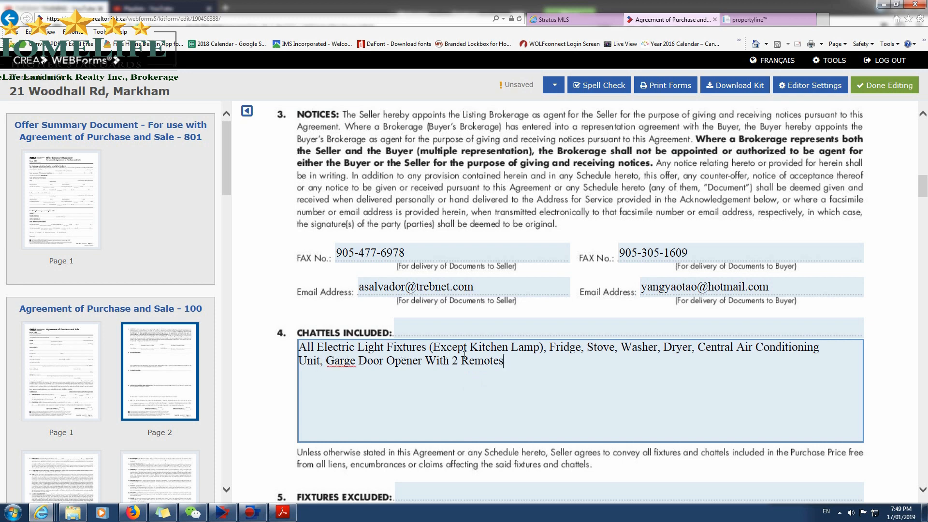
Move "Except Kitchen Lamp" out of the Chattels Included text and into the Fixtures Excluded clause.
left_click_drag(434, 347, 529, 346)
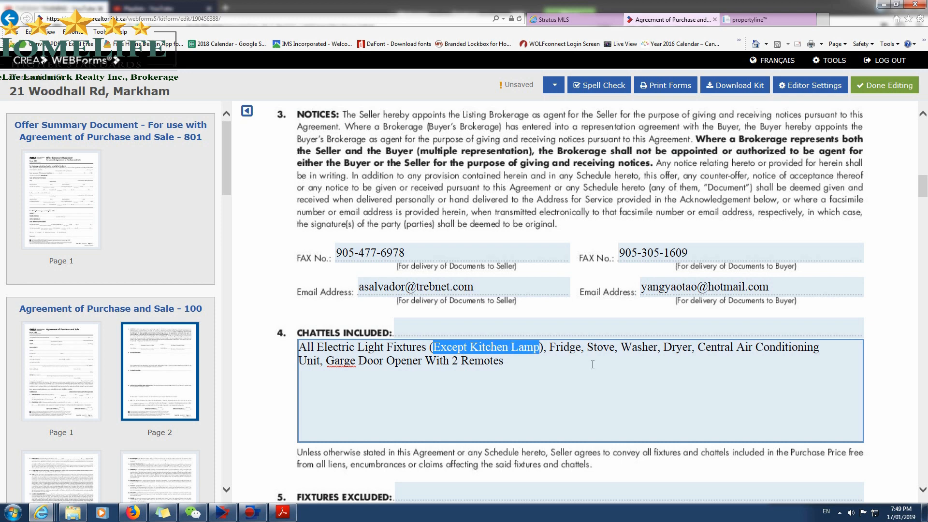
key("ctrl+x")
left_click(389, 450)
scroll(386, 447, "down", 2)
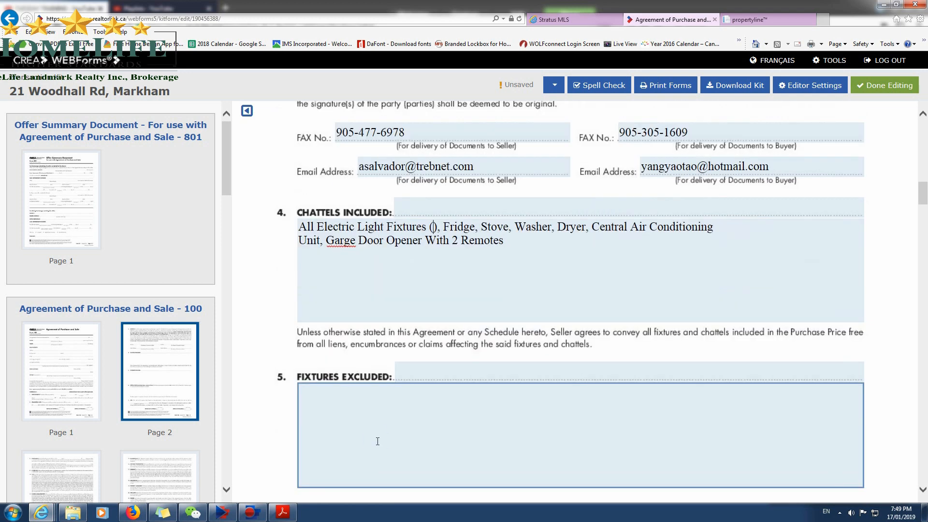
left_click(377, 441)
key("ctrl+v")
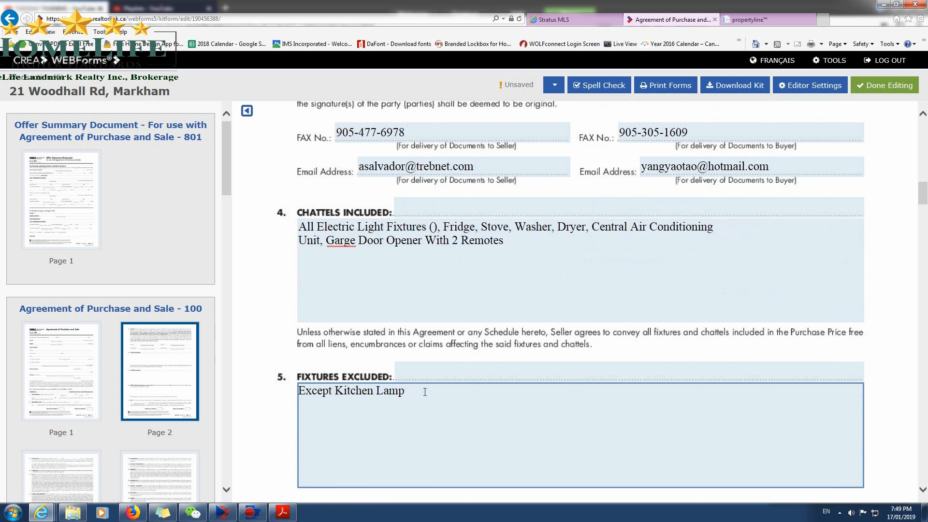
Remove the empty parentheses after "All Electric Light Fixtures" in the Chattels Included clause.
left_click(464, 263)
left_click(438, 227)
key("BackSpace")
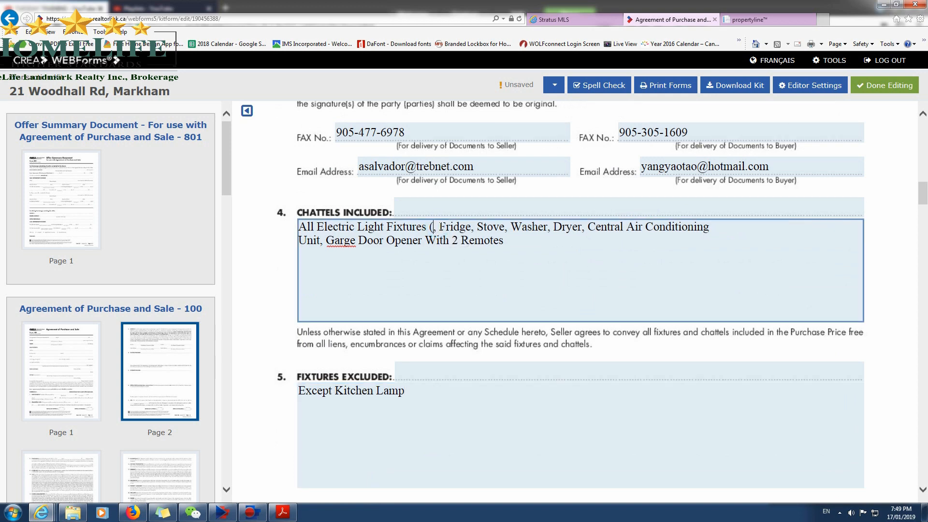
key("BackSpace")
key("BackSpace")
left_click(431, 419)
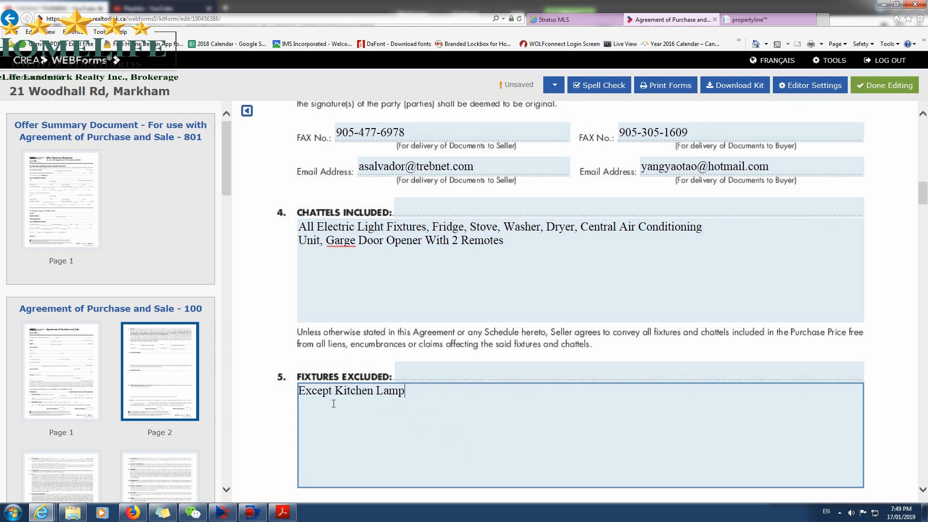
Remove the line break before "Unit" in the Chattels Included text and correct "Garge" to "Garage".
left_click(353, 381)
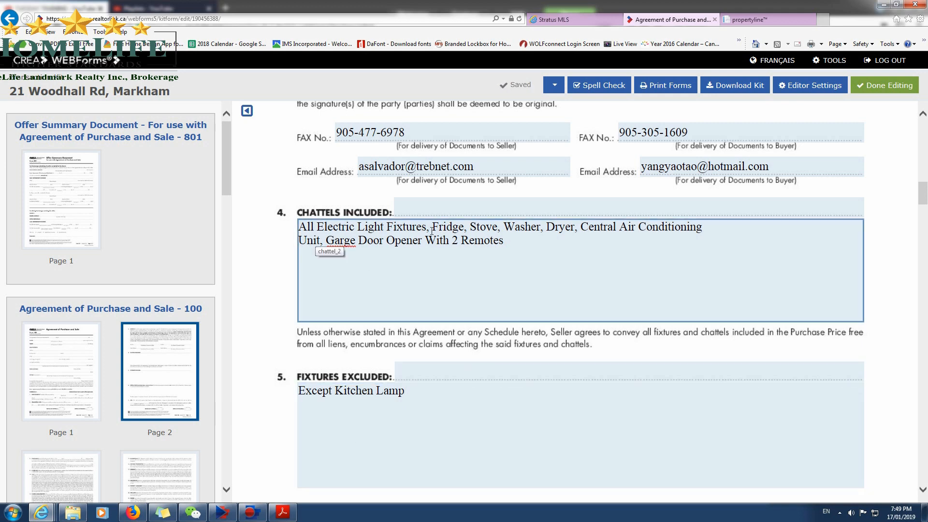
left_click(332, 401)
left_click(715, 230)
key("Delete")
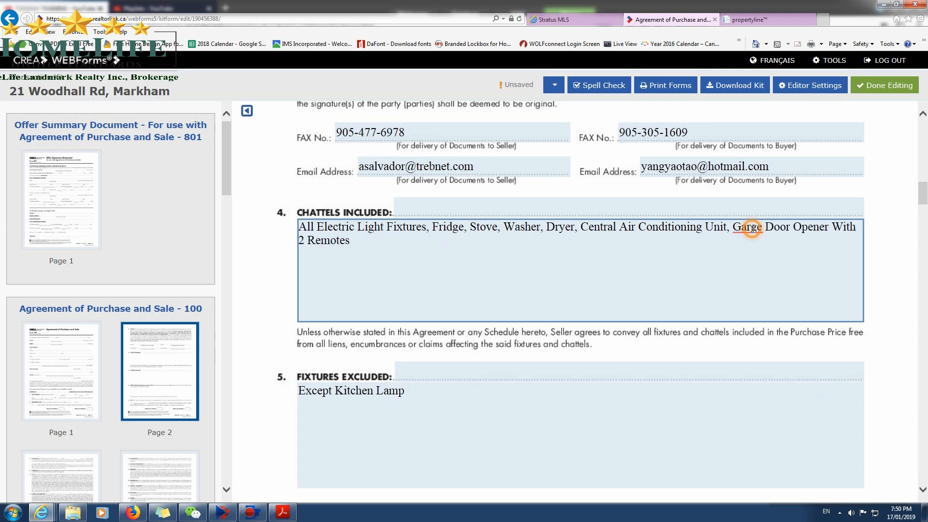
right_click(761, 231)
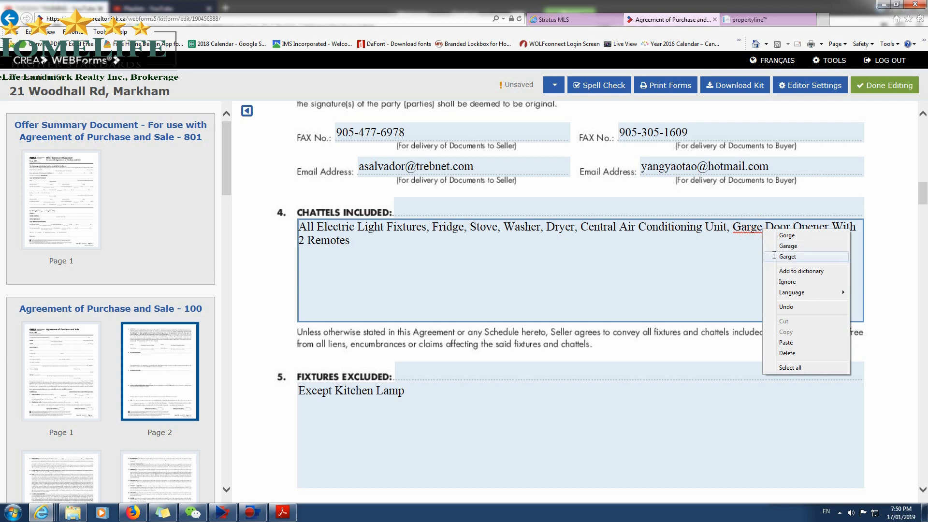
left_click(749, 258)
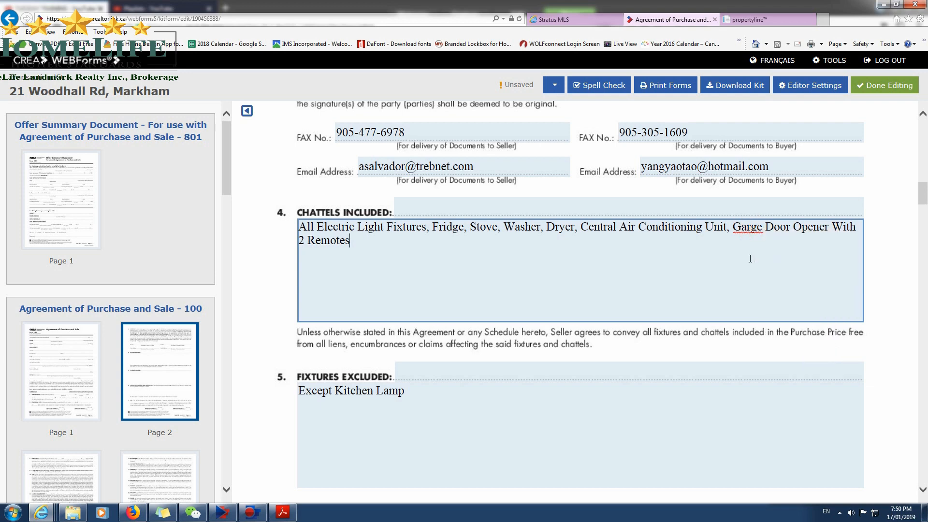
left_click(750, 231)
type("a")
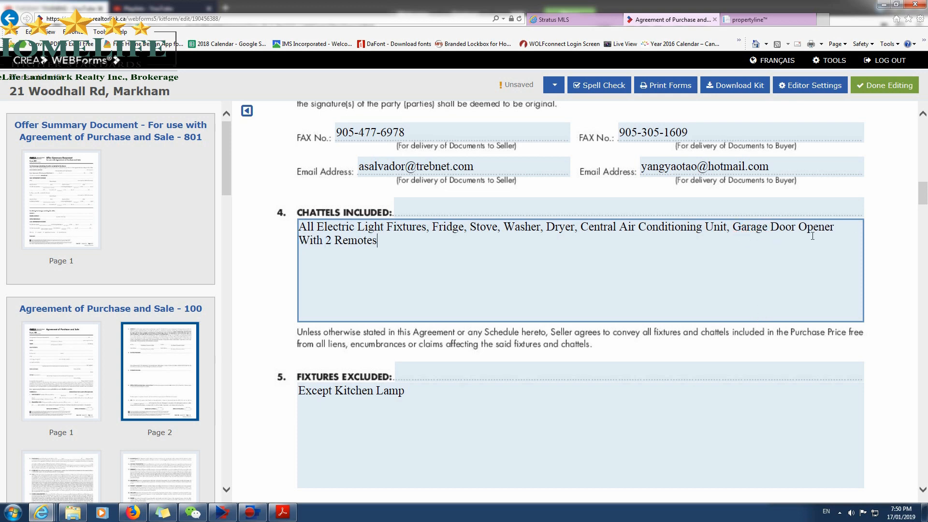
End the Chattels Included sentence with a period and add "All Window Covings." on a new line.
left_click(437, 253)
left_click(403, 366)
scroll(401, 362, "down", 1)
left_click(402, 199)
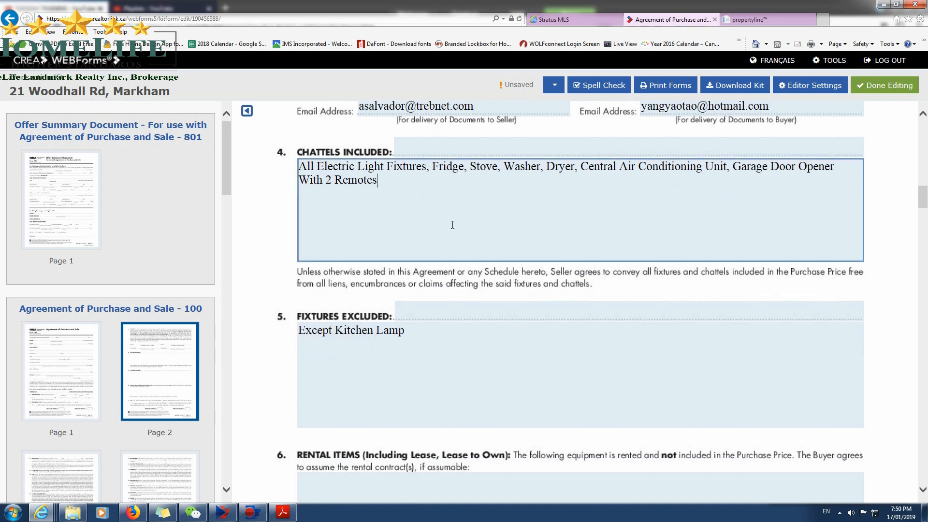
type(". A")
key("Return")
type("All Window Coving s.")
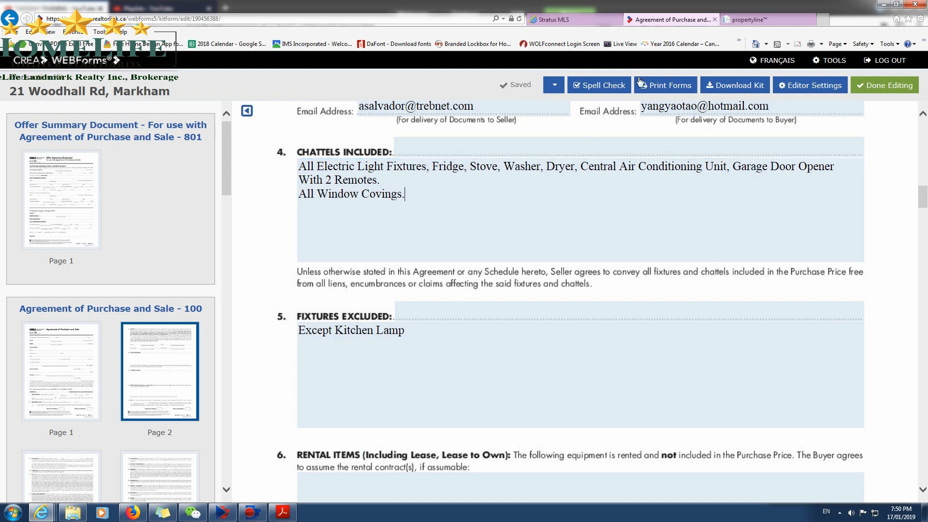
Browse the property photos on the MLS listing to check the windows and their coverings.
left_click(583, 23)
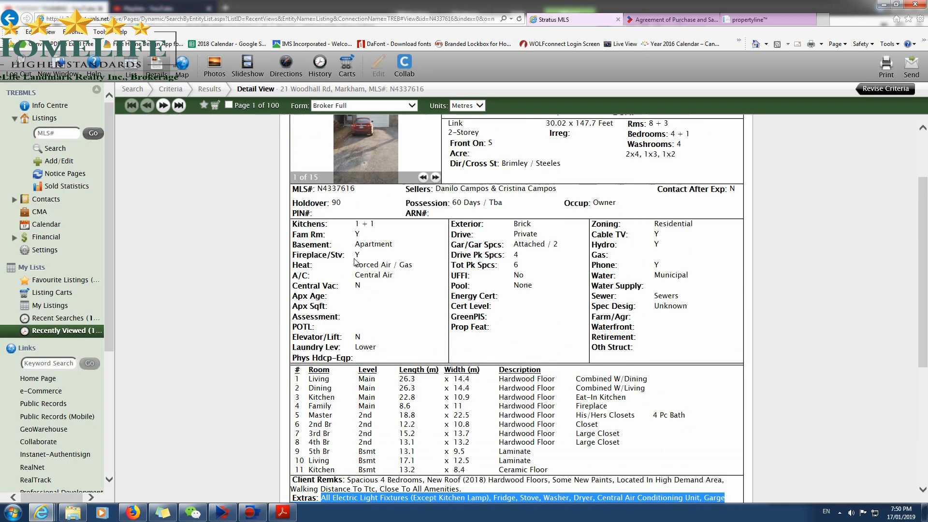
left_click(361, 196)
left_click(355, 131)
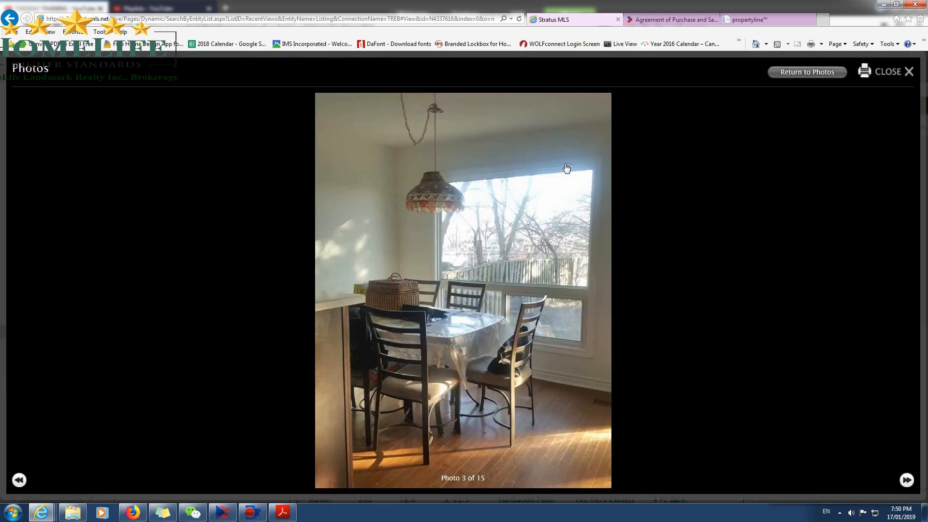
left_click(906, 480)
left_click(906, 480)
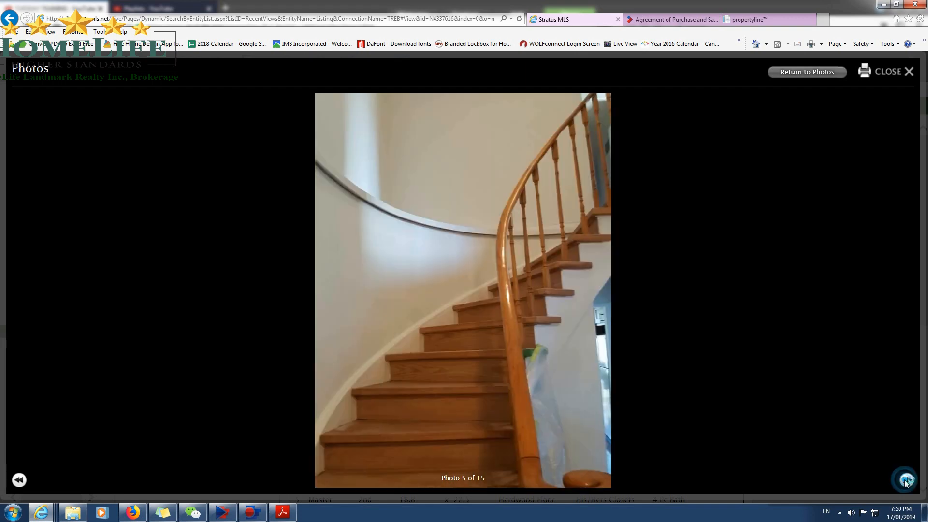
left_click(906, 480)
left_click(906, 480)
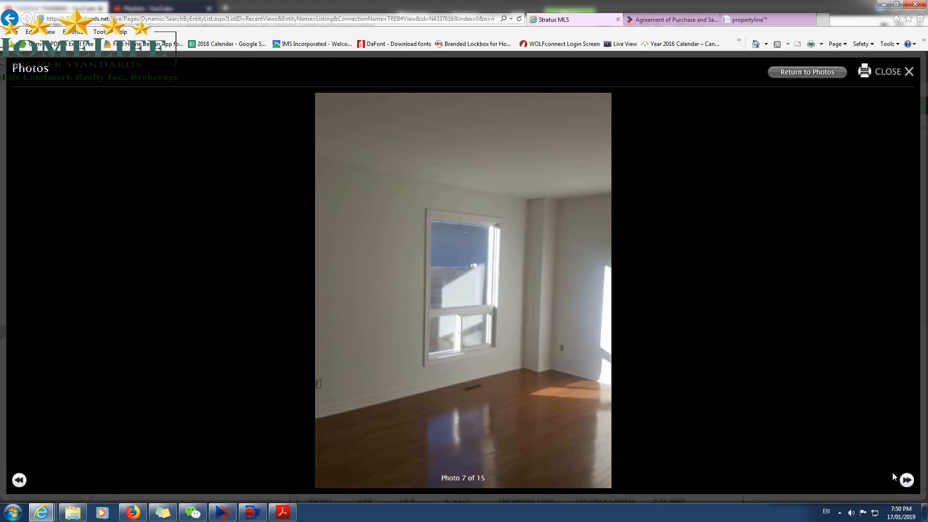
left_click(912, 481)
left_click(907, 480)
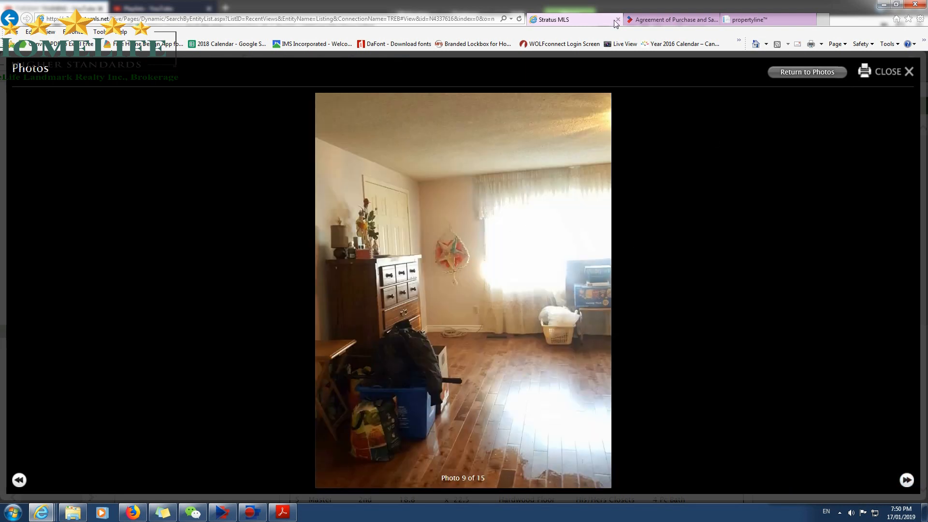
left_click(908, 72)
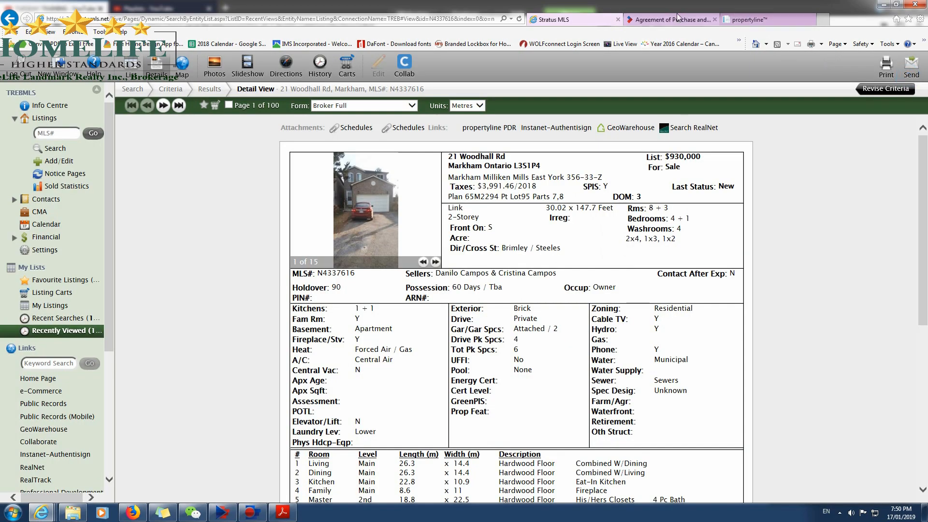
Copy "Hwt Tank & Furnace (Rental)" from the MLS brokerage remarks into the agreement's Rental Items clause.
left_click(662, 19)
scroll(516, 320, "down", 4)
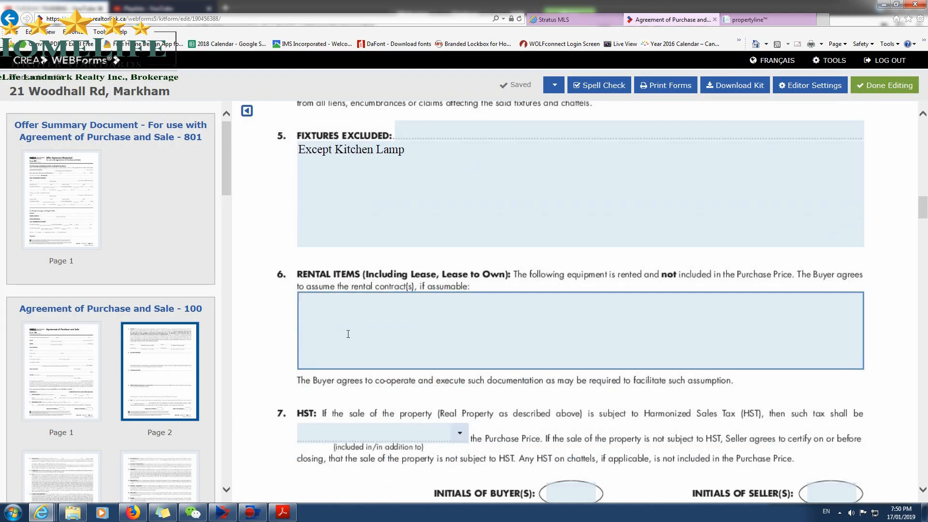
left_click(573, 20)
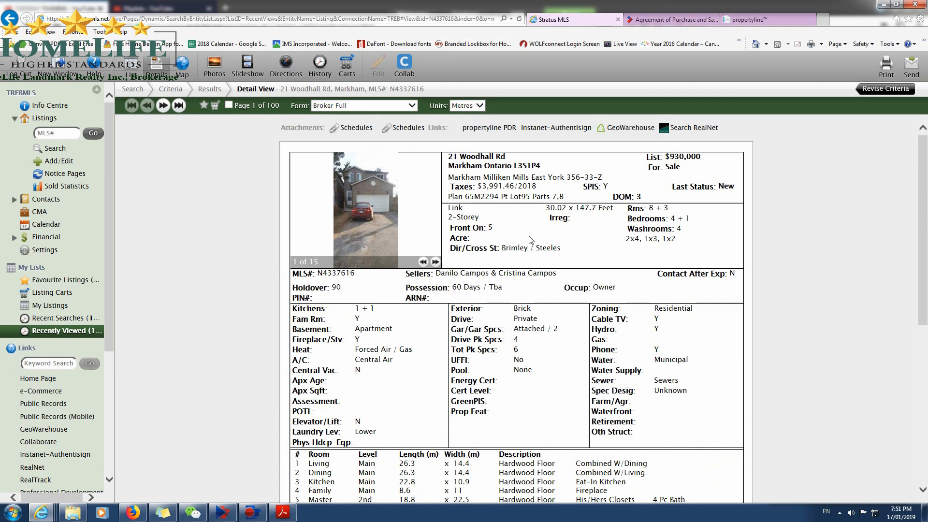
scroll(482, 323, "down", 6)
left_click(482, 320)
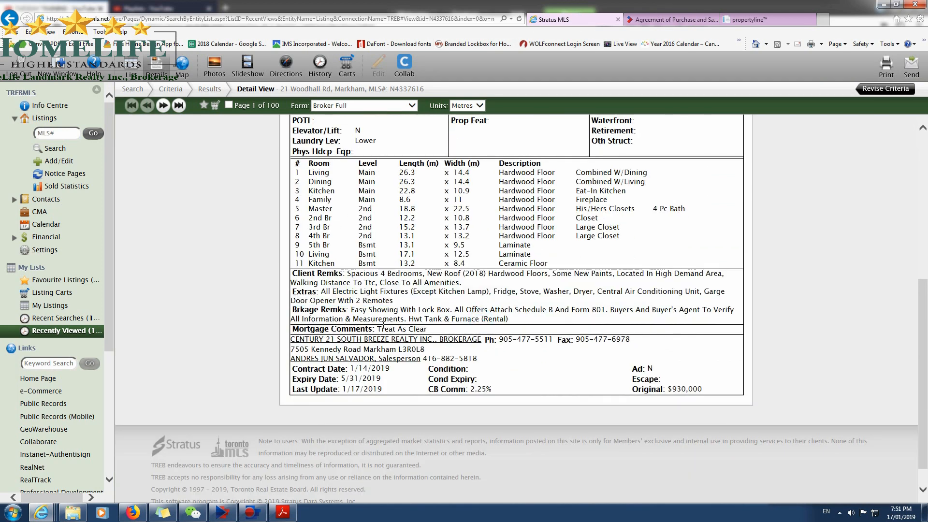
left_click_drag(409, 318, 510, 318)
right_click(506, 318)
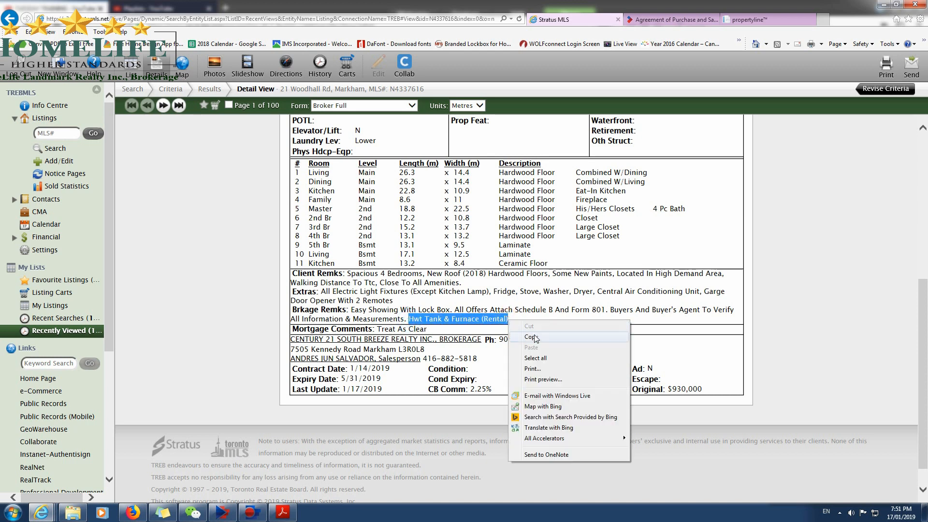
left_click(532, 327)
left_click(672, 19)
left_click(421, 340)
key("ctrl+v")
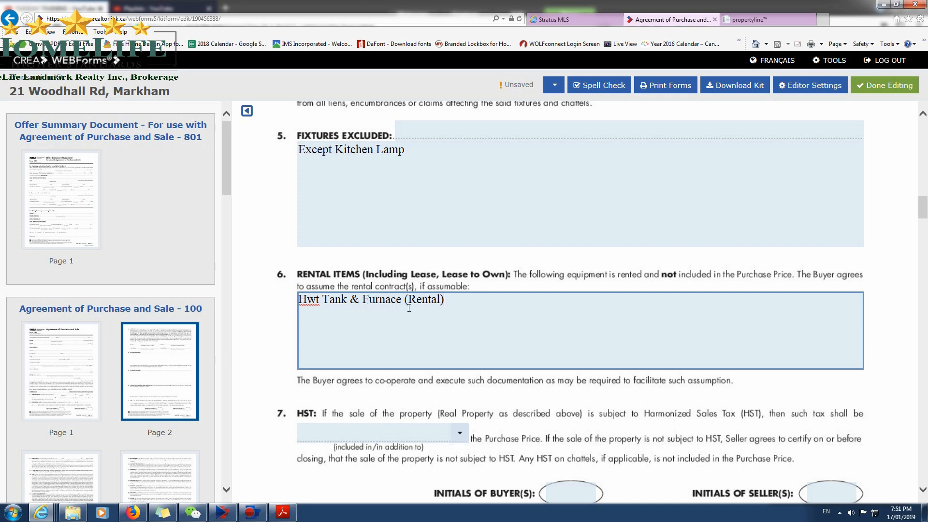
Replace "(Rental)" with "($175/M)" after "Hwt Tank & Furnace" in the Rental Items clause.
left_click_drag(405, 300, 675, 300)
key("BackSpace")
type("(")
type("175/M)")
left_click(408, 300)
type("$")
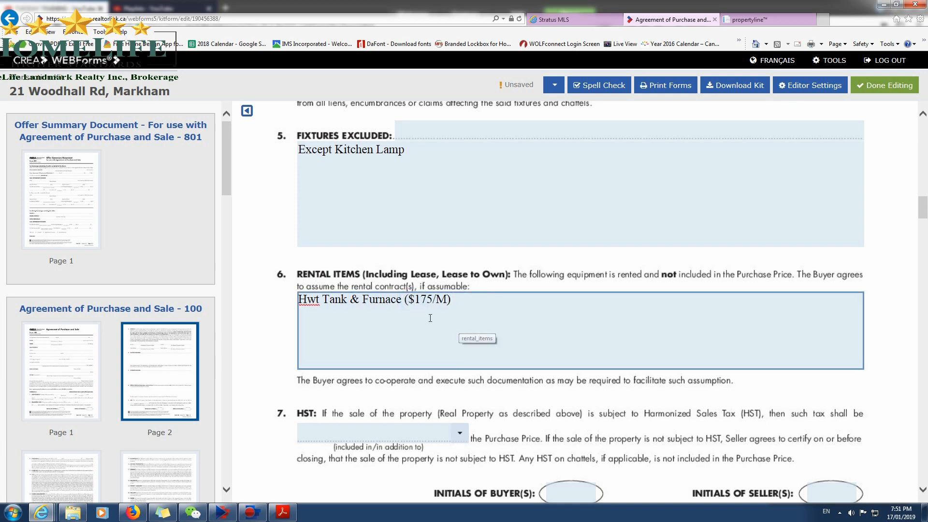
Delete the monthly amount in parentheses after "Hwt Tank & Furnace" in the Rental Items clause.
left_click(405, 301)
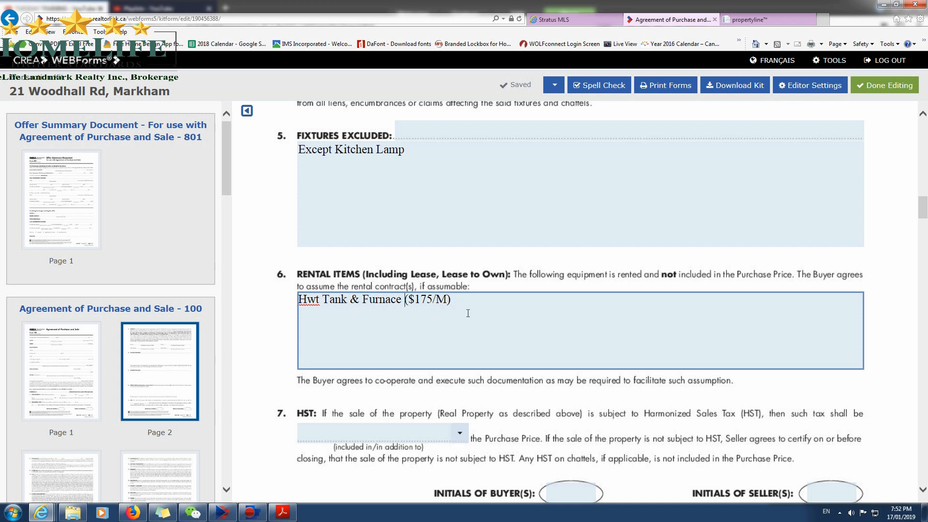
left_click_drag(459, 302, 406, 301)
key("BackSpace")
Set the HST clause to "included in" the Purchase Price.
scroll(531, 369, "down", 1)
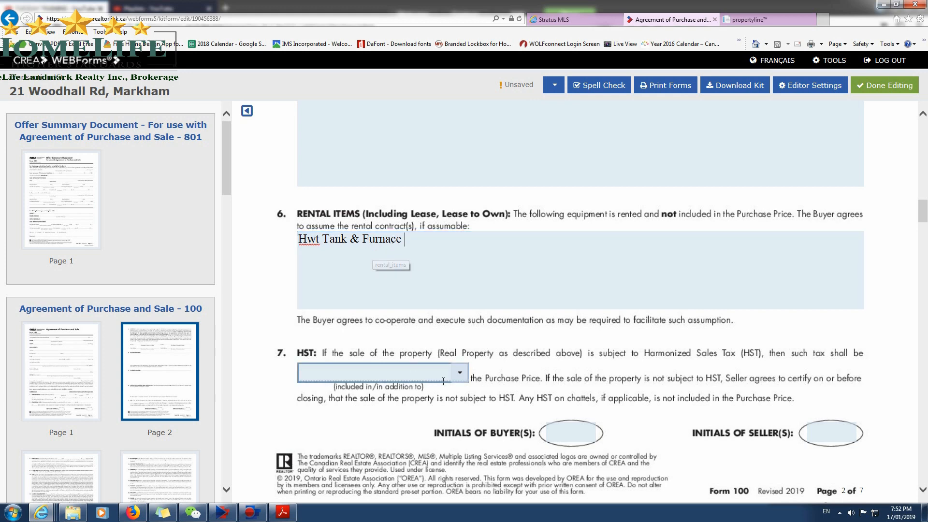
left_click(459, 372)
left_click(444, 408)
left_click(471, 404)
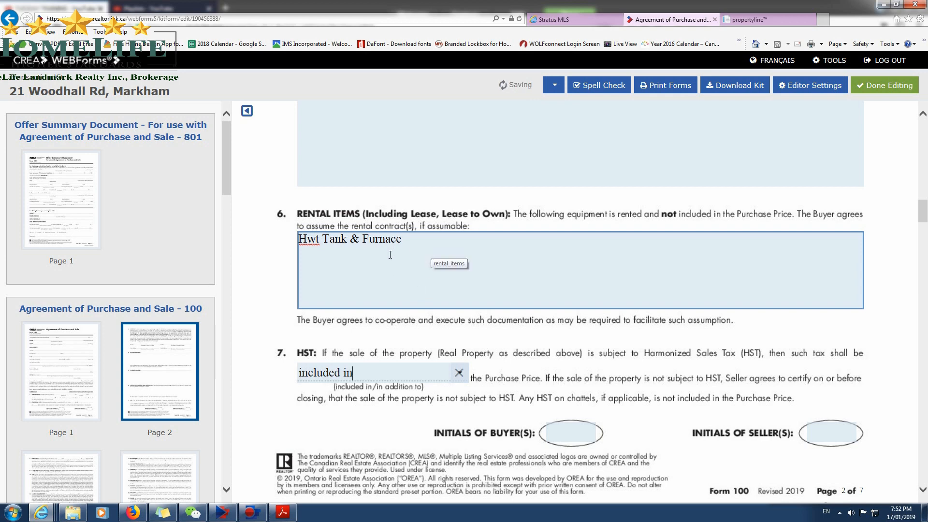
Set the Title Search clause's requisition date to 15 March 2019.
scroll(434, 360, "down", 1)
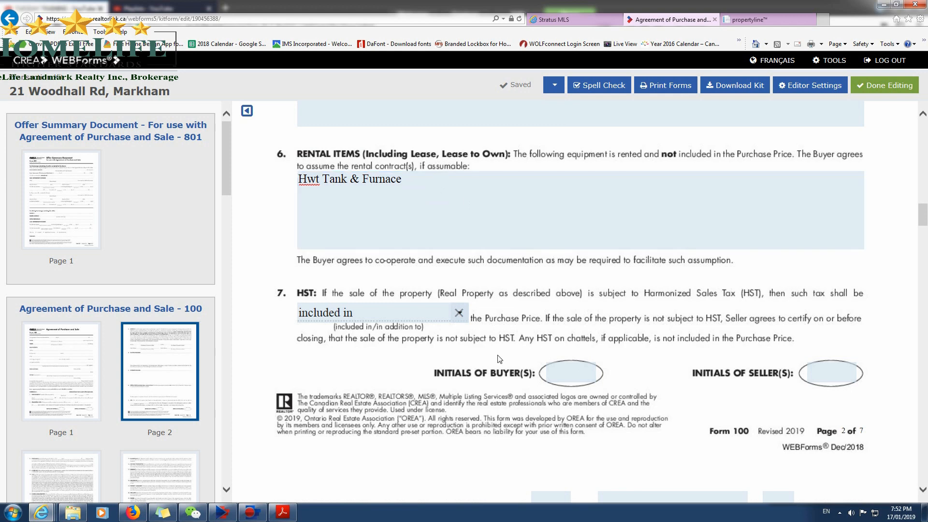
scroll(498, 359, "down", 1)
scroll(498, 358, "down", 2)
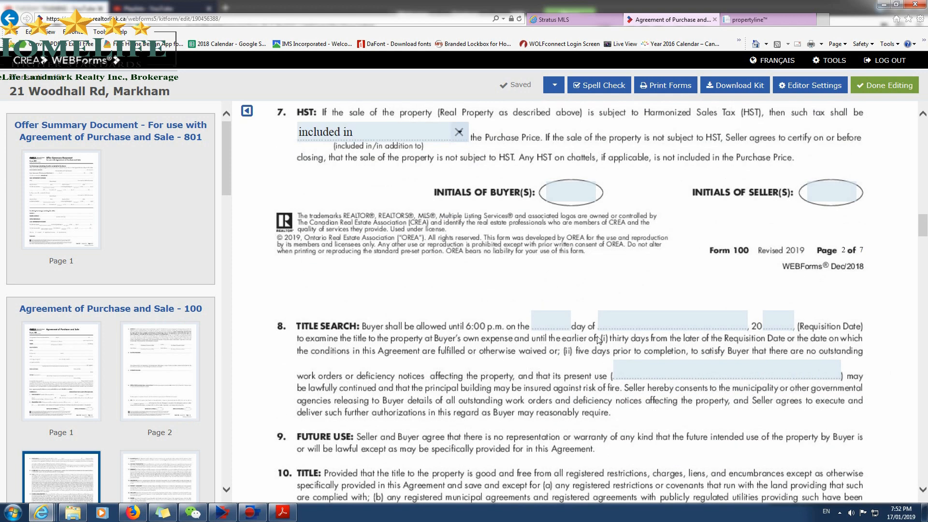
left_click(556, 319)
left_click(648, 342)
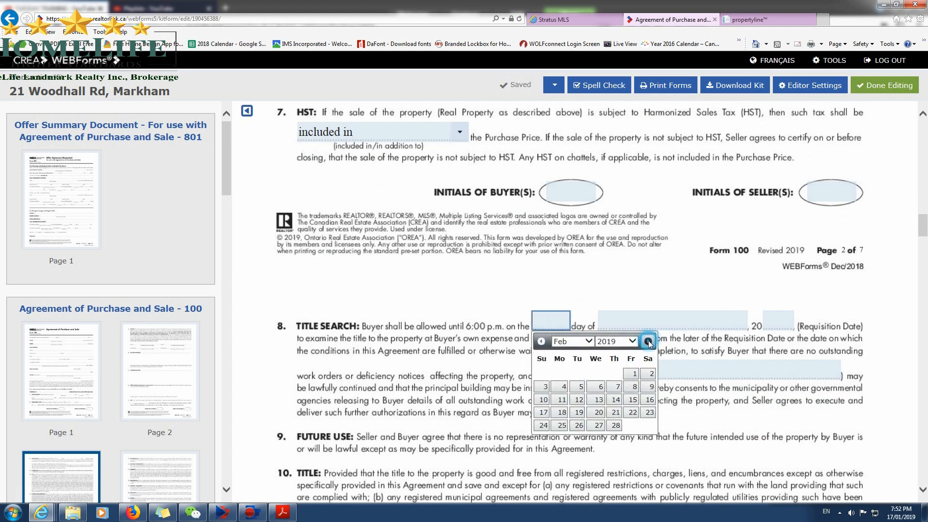
left_click(647, 341)
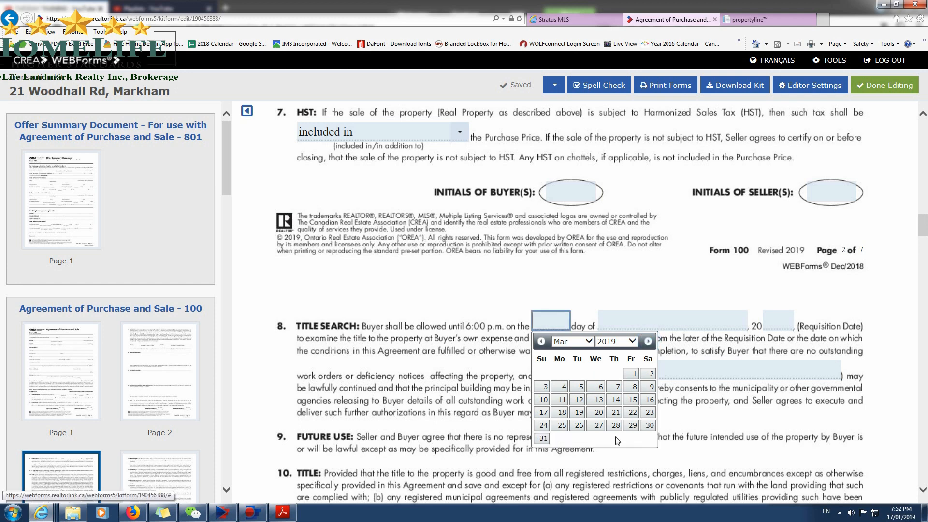
left_click(632, 399)
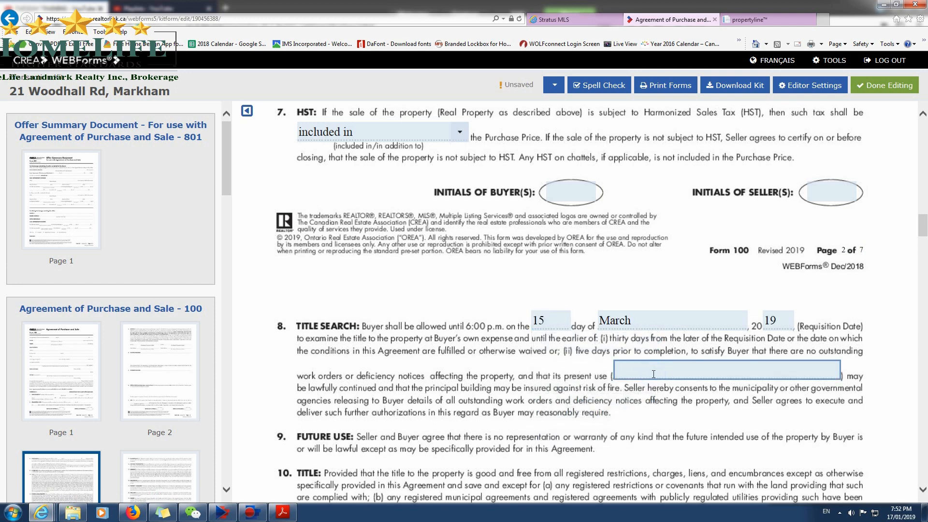
Enter "Single Fmaily Residential" as the property's present use in the Title Search clause.
type("Single Fmaily Residential")
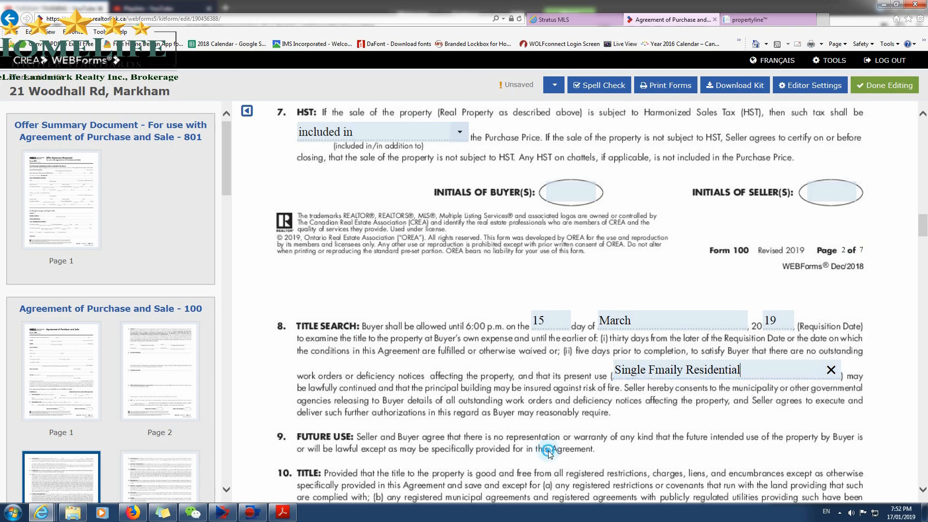
Review the agreement's remaining pages and the Schedule A clauses on balance payment, mortgage discharge, financing, inspection, survey, re-entry and chattel condition.
scroll(542, 433, "down", 15)
scroll(542, 434, "down", 20)
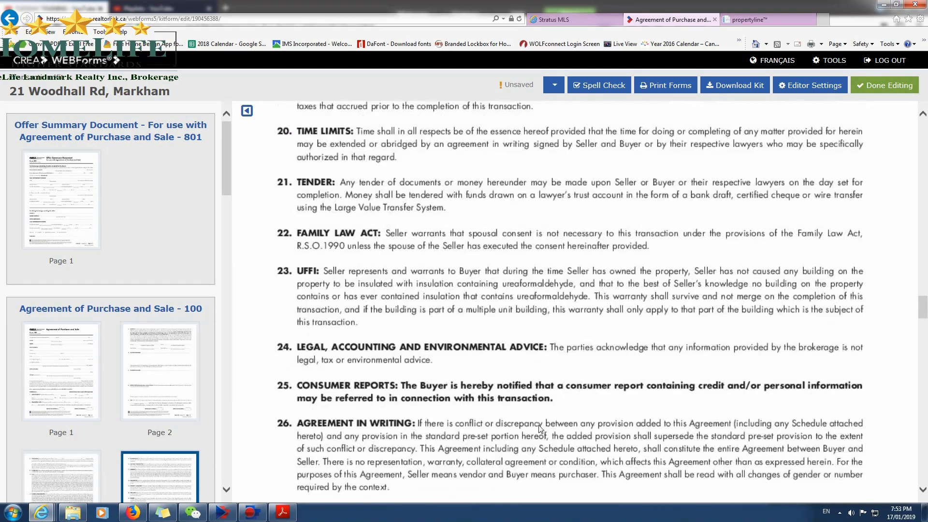
scroll(535, 412, "up", 5)
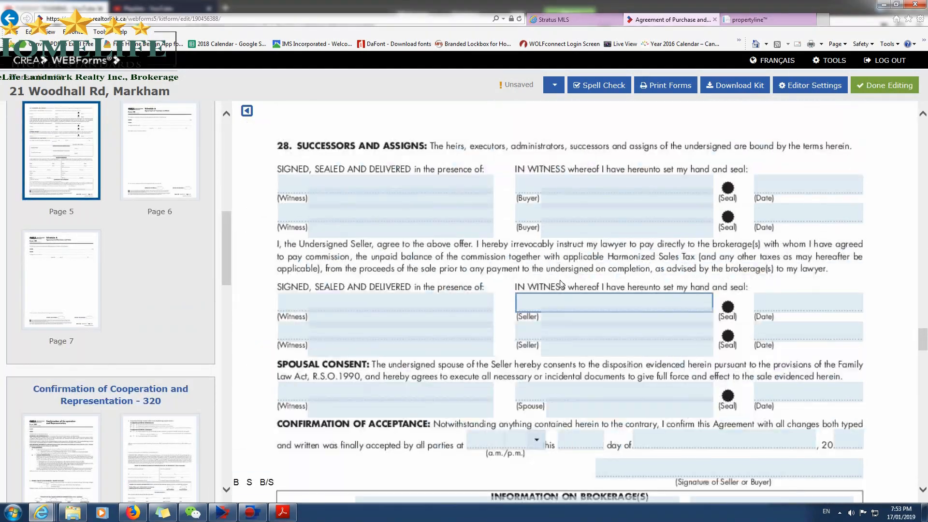
scroll(748, 450, "down", 10)
scroll(748, 450, "down", 5)
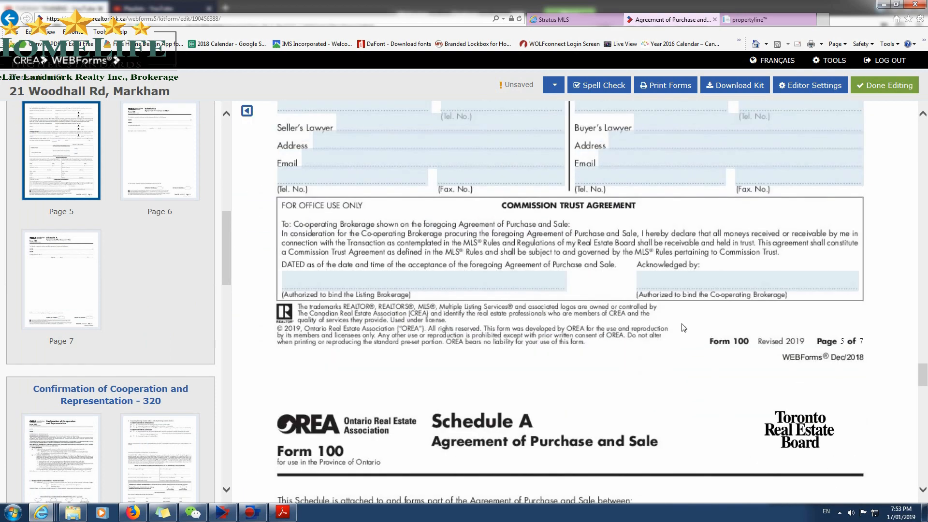
scroll(658, 340, "down", 6)
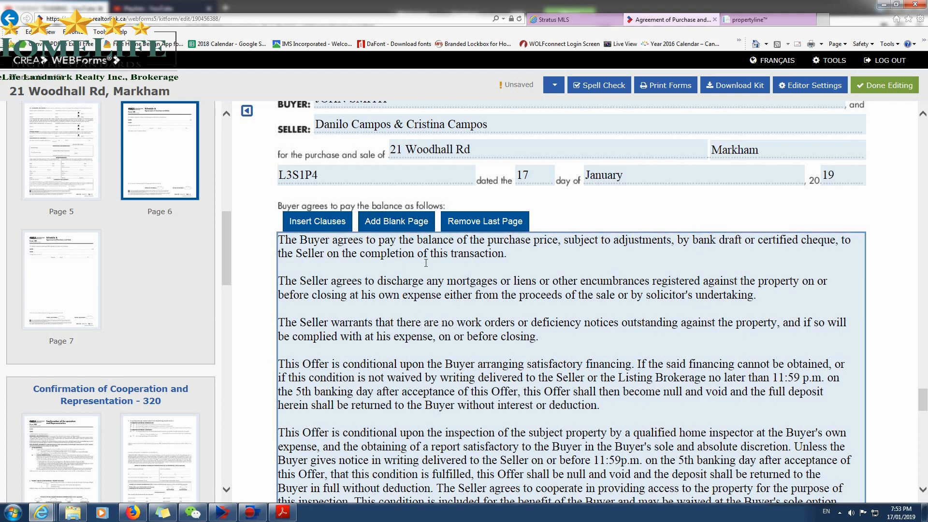
scroll(405, 304, "up", 4)
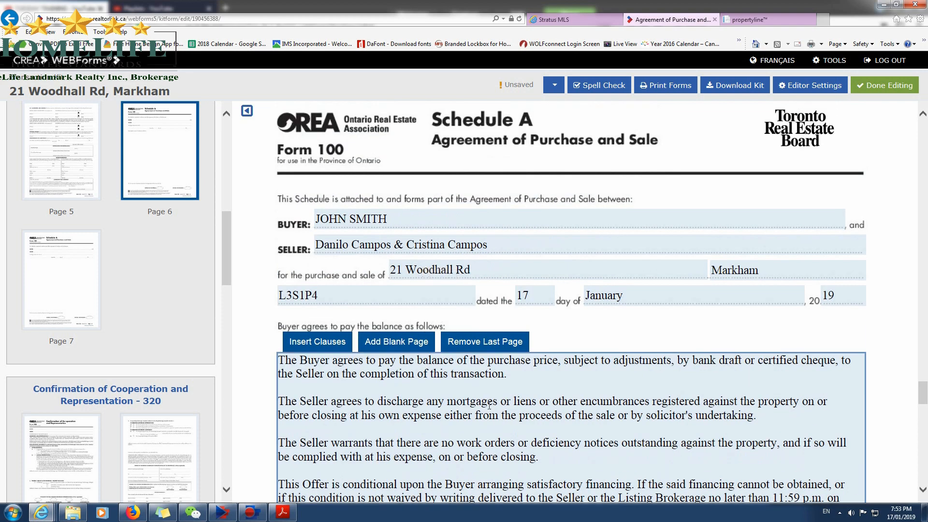
scroll(599, 360, "down", 2)
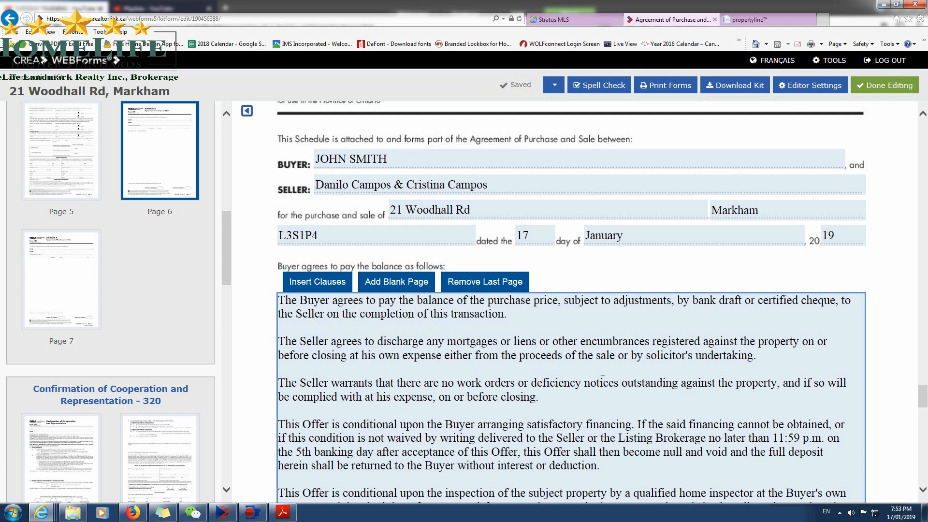
scroll(580, 362, "down", 1)
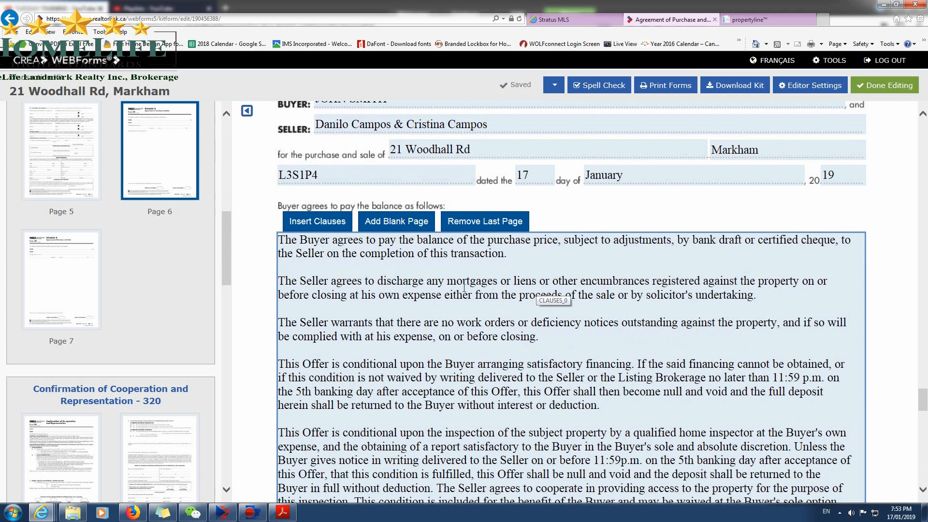
scroll(440, 284, "down", 1)
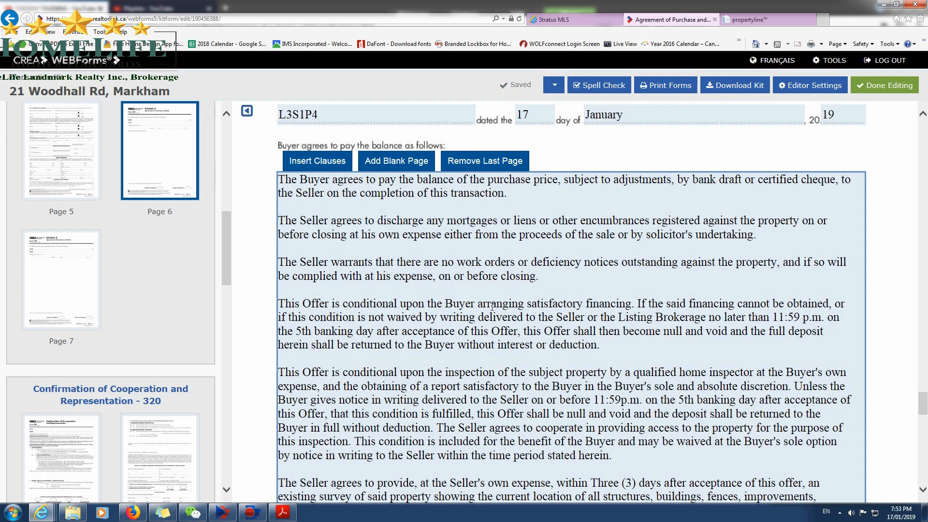
scroll(437, 318, "down", 1)
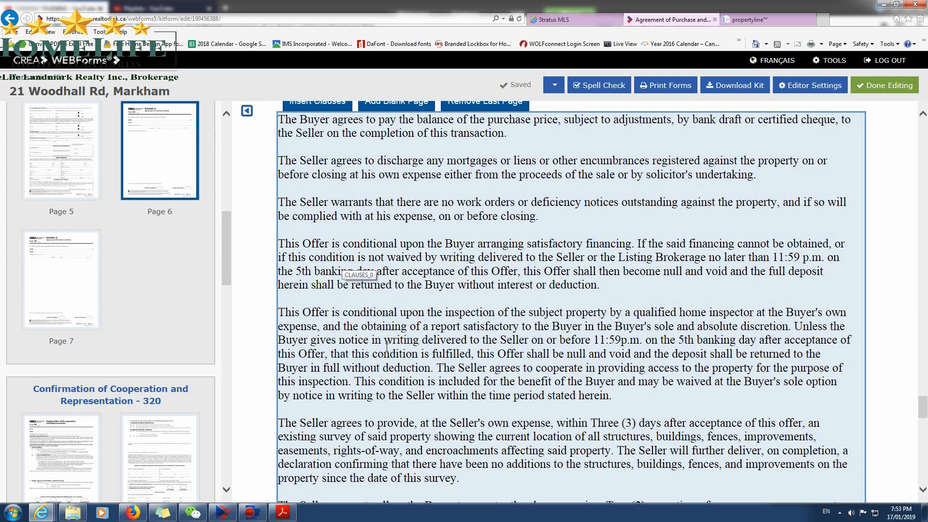
scroll(387, 347, "down", 1)
scroll(425, 329, "down", 1)
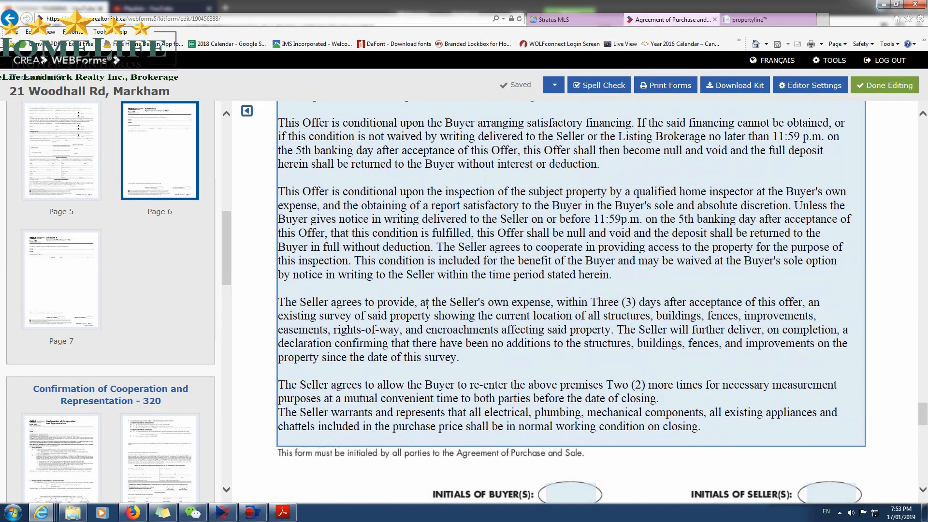
scroll(388, 287, "up", 1)
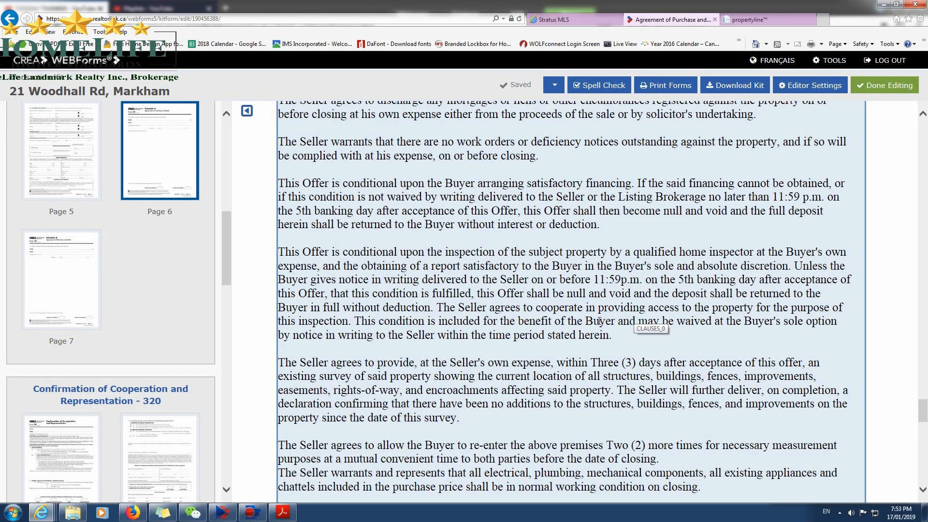
scroll(599, 320, "down", 1)
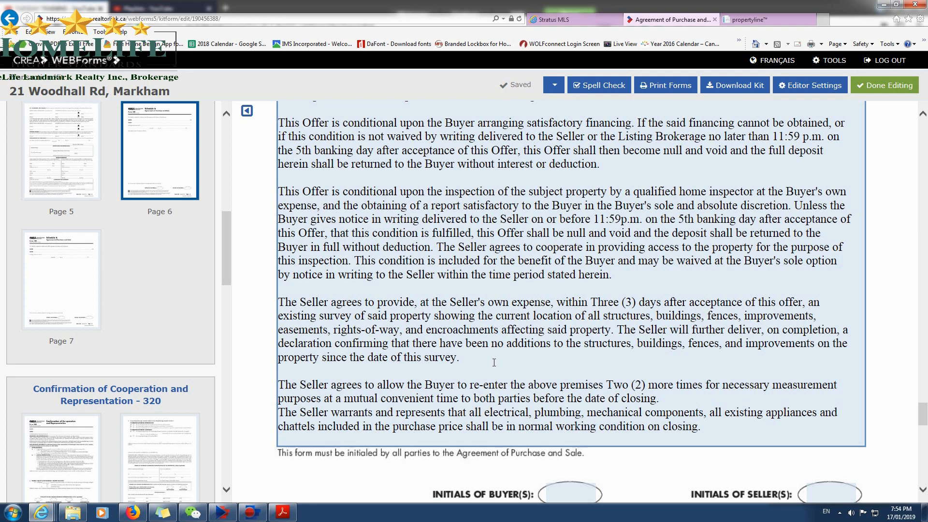
Insert a blank line between the re-entry clause and the Seller's working-condition warranty clause in Schedule A.
scroll(493, 363, "down", 1)
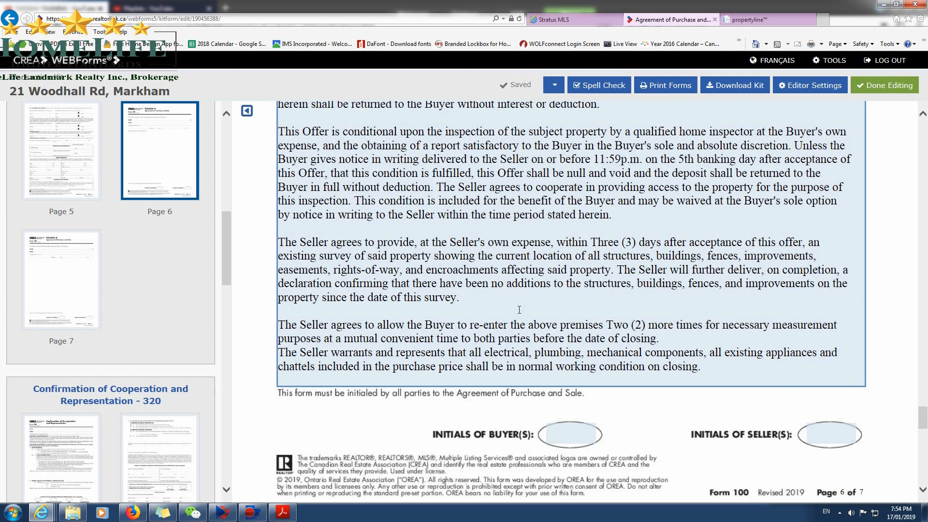
scroll(507, 310, "down", 2)
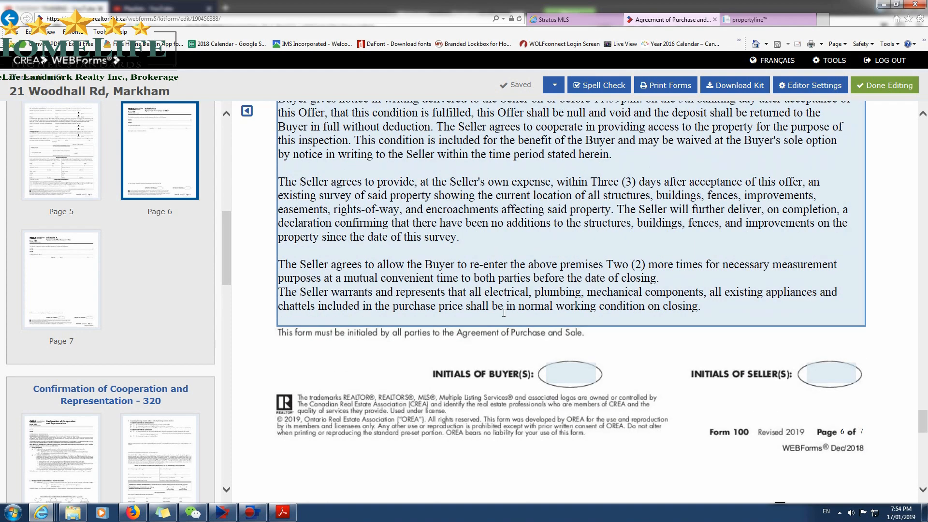
left_click(673, 279)
key("Return")
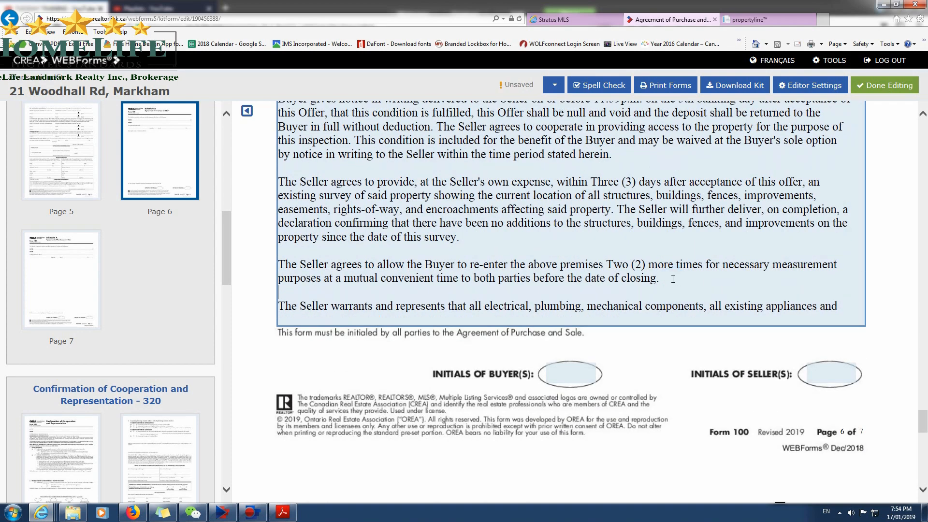
key("Delete")
key("Return")
Split the broom-swept condition sentence into its own Schedule A paragraph after a blank line, and rejoin its broken line.
scroll(467, 308, "down", 2)
scroll(491, 273, "down", 3)
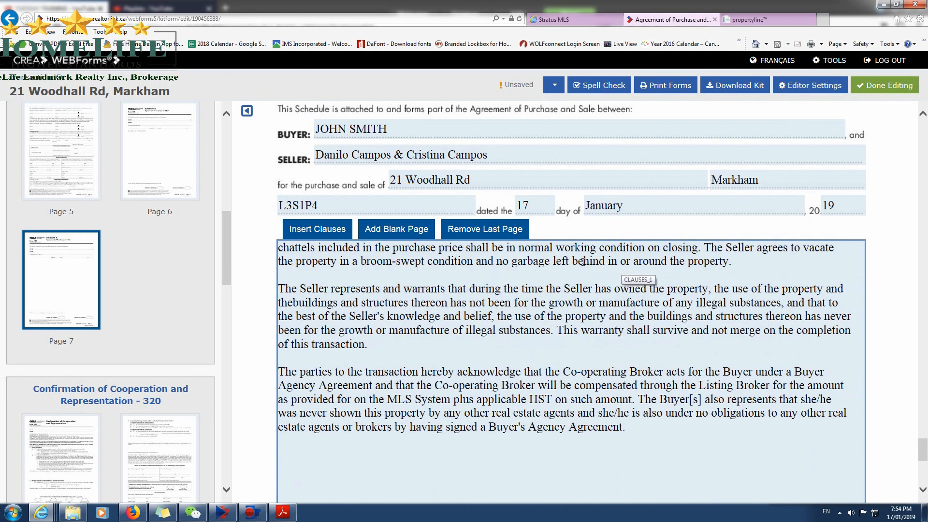
left_click(704, 248)
key("Return")
key("Return")
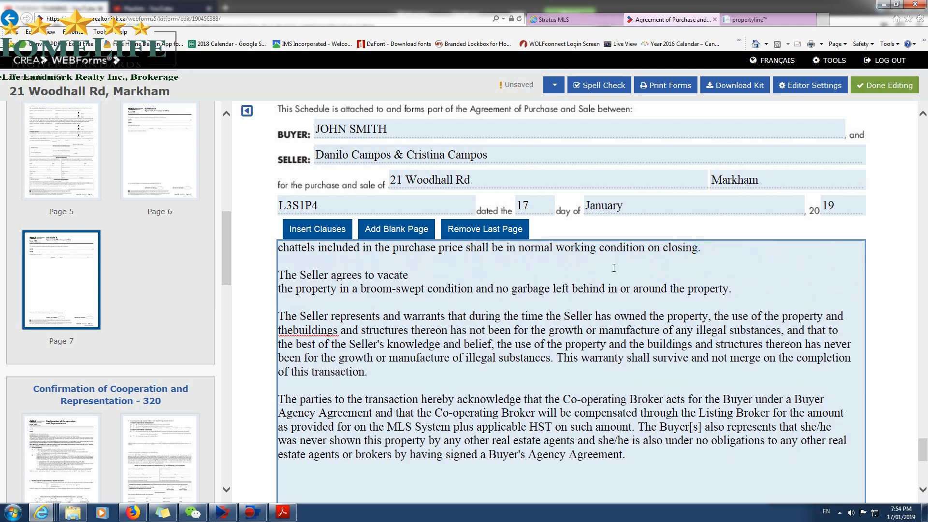
left_click(489, 273)
key("Delete")
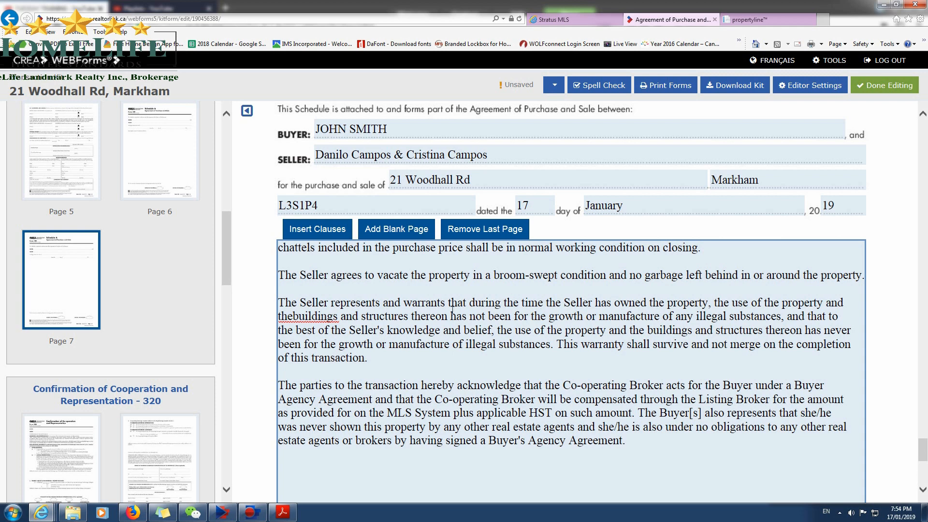
Correct "thebuildings" to "the buildings" in the illegal substances clause and review the rest of Schedule A.
left_click(294, 316)
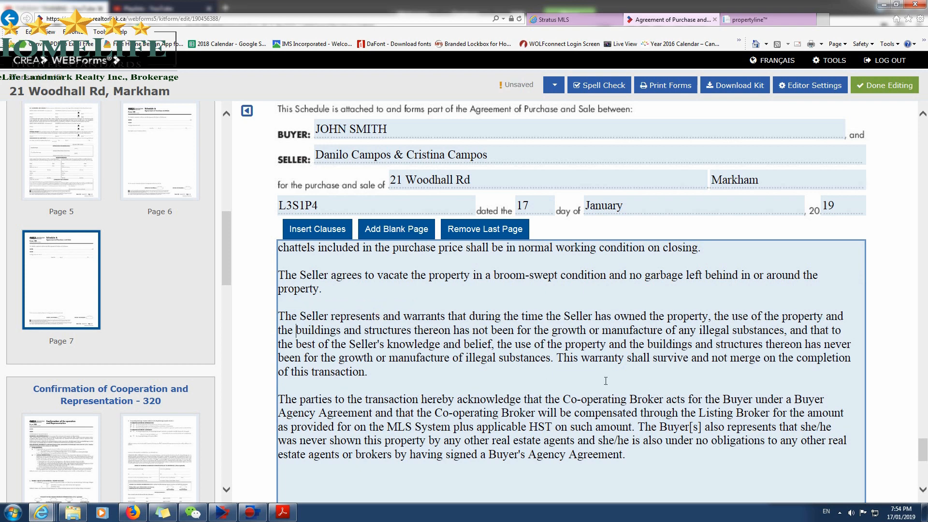
scroll(629, 399, "down", 3)
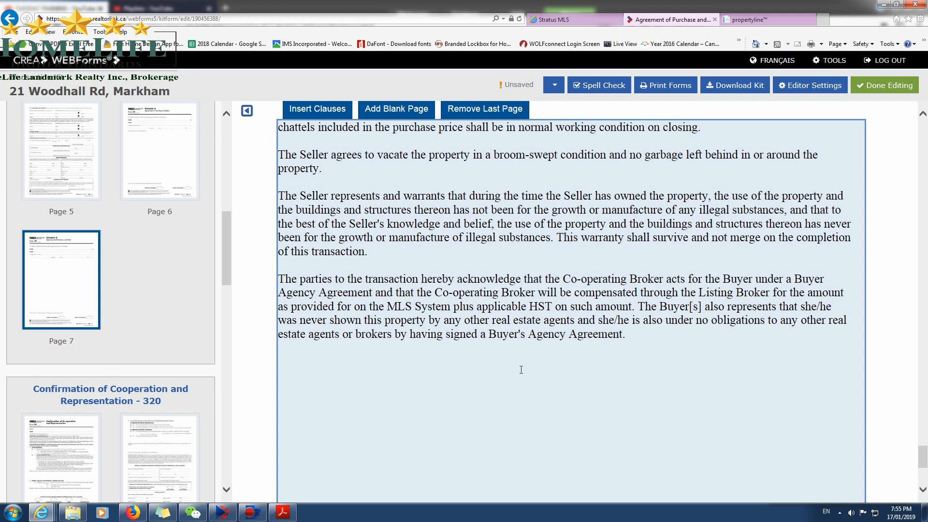
scroll(520, 370, "down", 5)
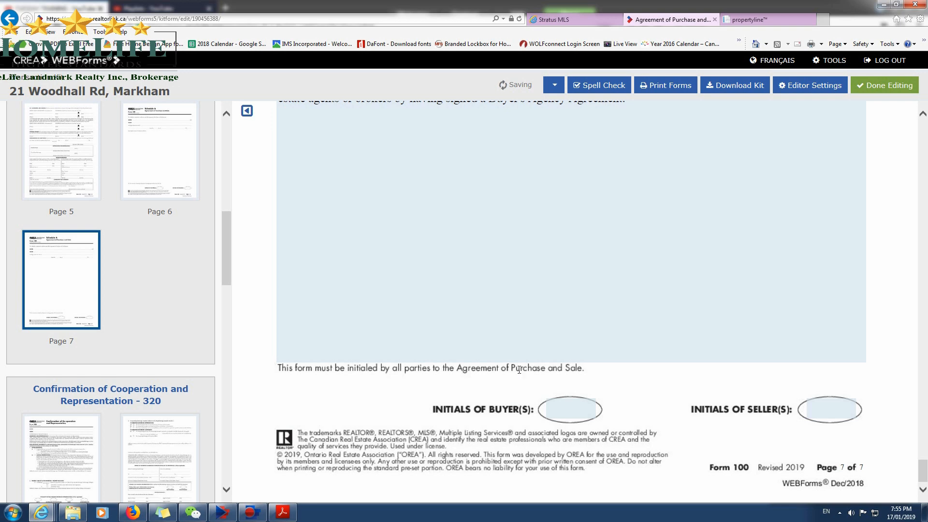
scroll(519, 369, "up", 5)
scroll(184, 407, "down", 3)
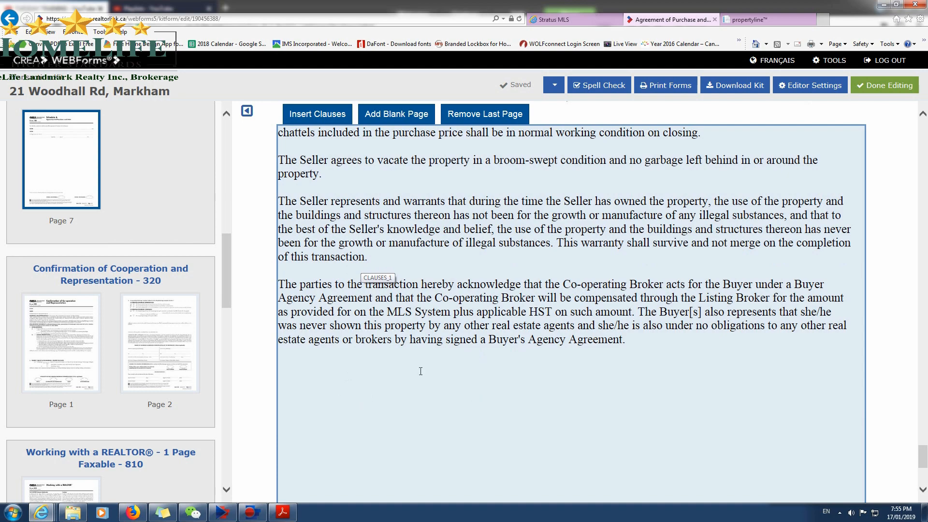
scroll(420, 371, "up", 15)
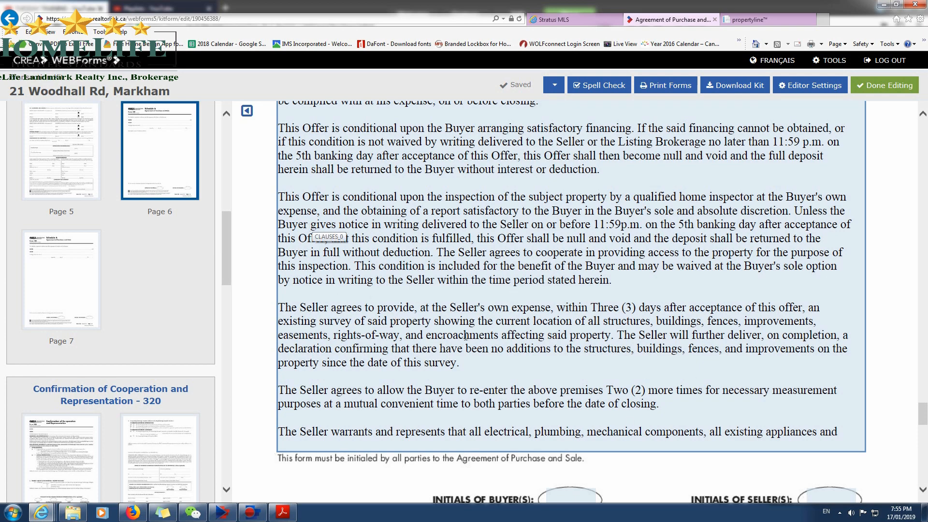
Open the Confirmation of Co-operation and Representation form and mark that the Listing Brokerage represents the Seller and is not representing the Buyer.
scroll(466, 336, "down", 10)
scroll(97, 271, "down", 5)
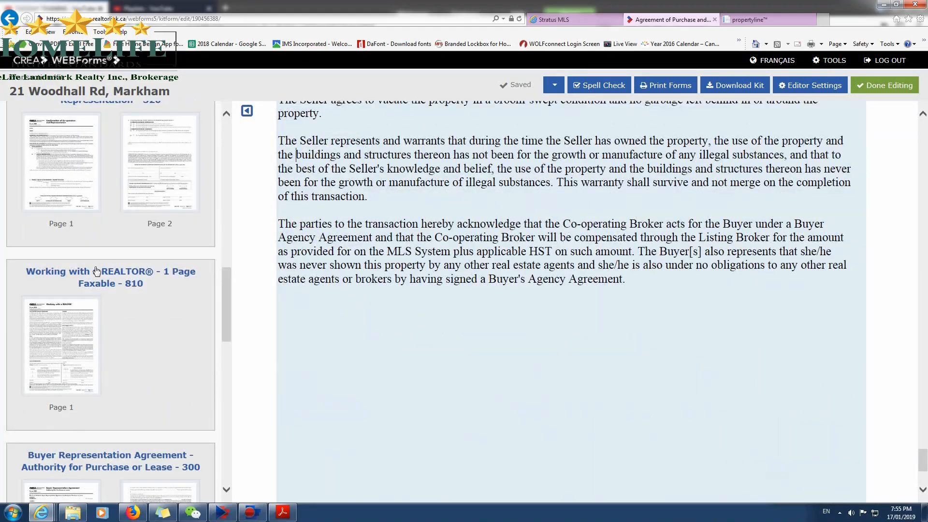
left_click(62, 177)
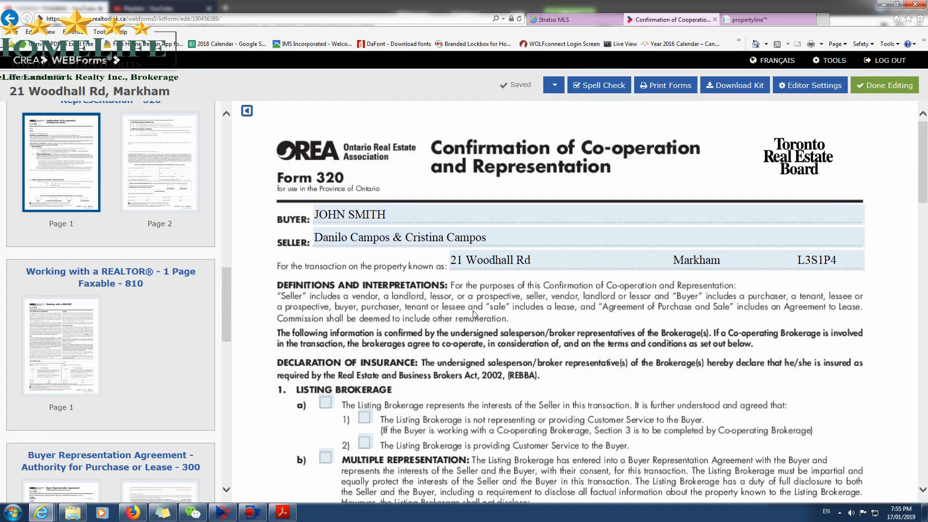
scroll(464, 327, "down", 1)
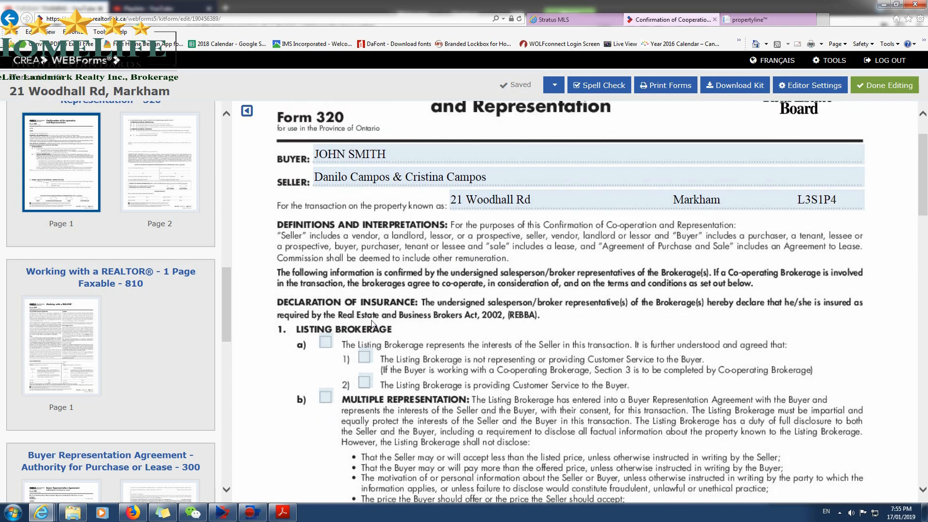
left_click(326, 342)
left_click(363, 357)
In Section 3, mark that the Co-operating Brokerage represents the Buyer and that the Listing Brokerage pays the commission indicated in MLS.
scroll(542, 431, "down", 8)
scroll(546, 401, "up", 6)
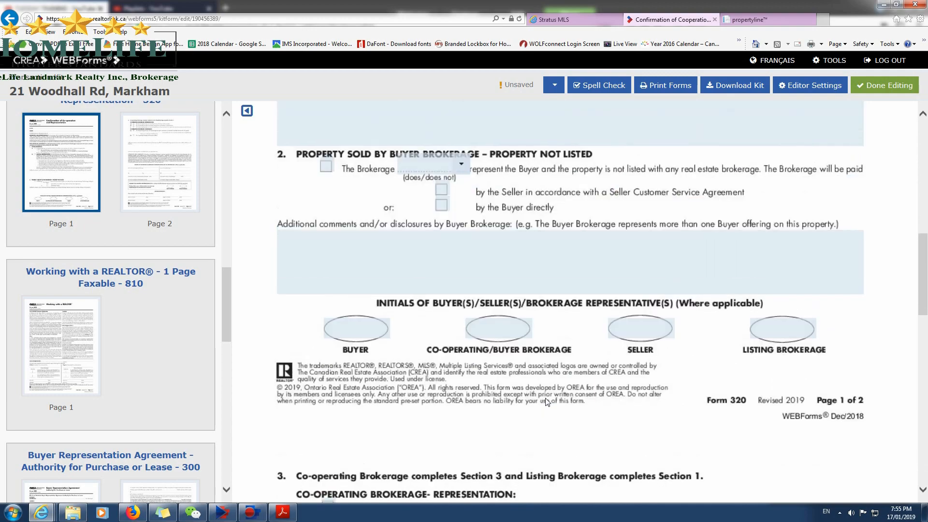
scroll(506, 386, "down", 4)
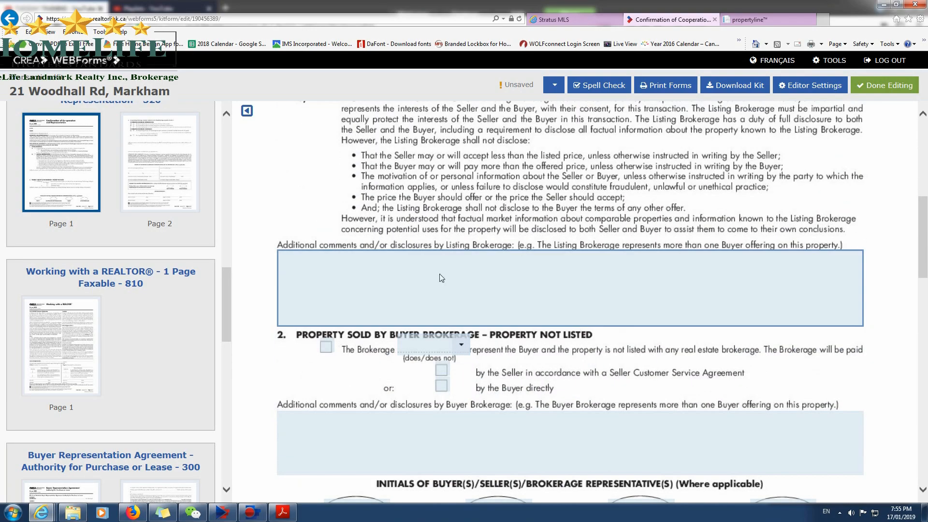
scroll(425, 299, "up", 5)
scroll(445, 263, "down", 12)
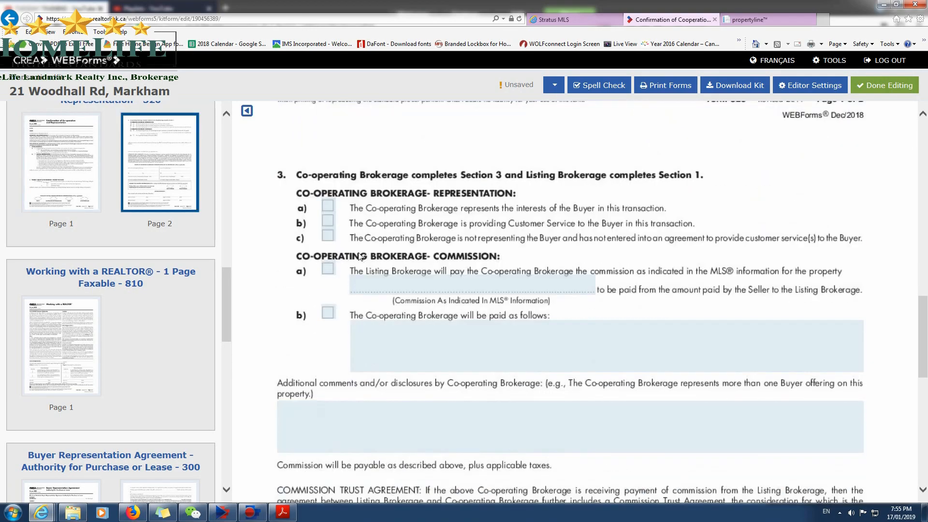
left_click(329, 206)
left_click(328, 269)
Enter "As Per MLS Listing #N4337616" as the co-operating commission, copying the MLS number from the Stratus MLS listing.
type("As Per MLS")
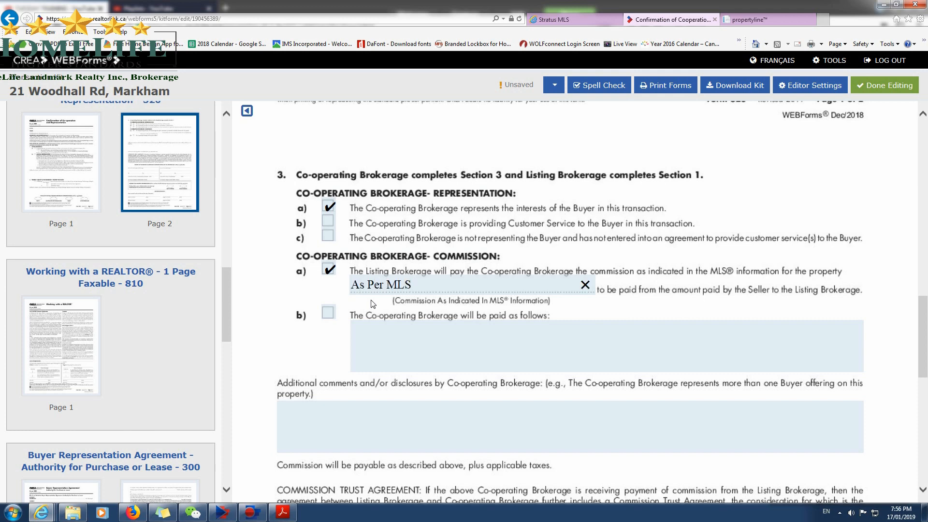
type(" Listing #")
left_click(546, 18)
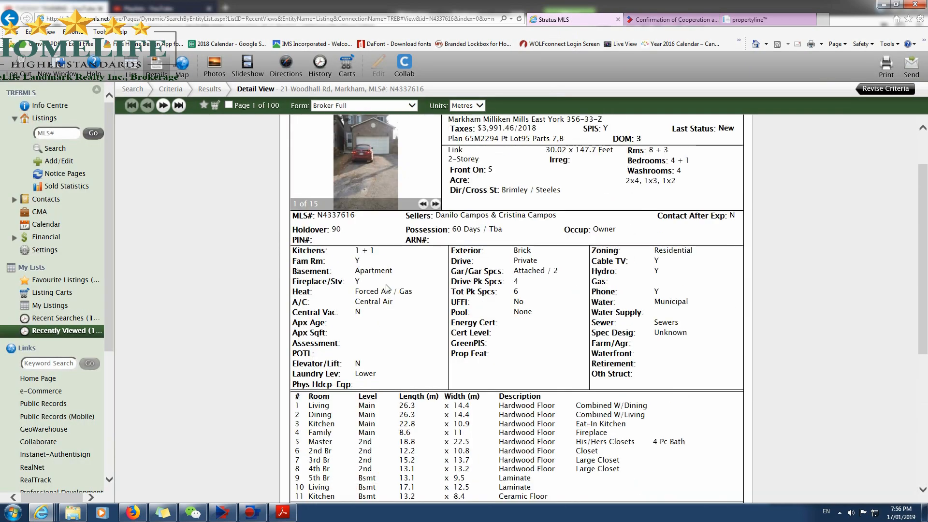
left_click_drag(358, 216, 319, 219)
key("ctrl+c")
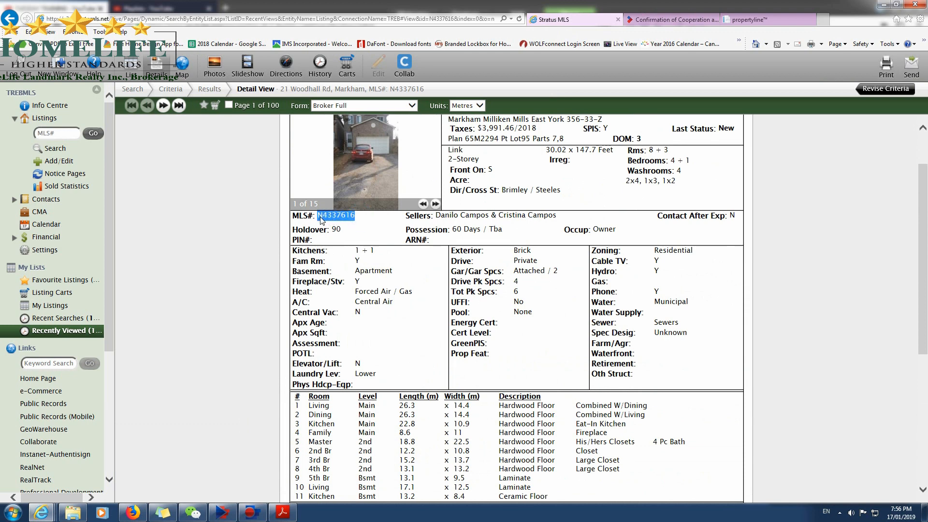
left_click(672, 19)
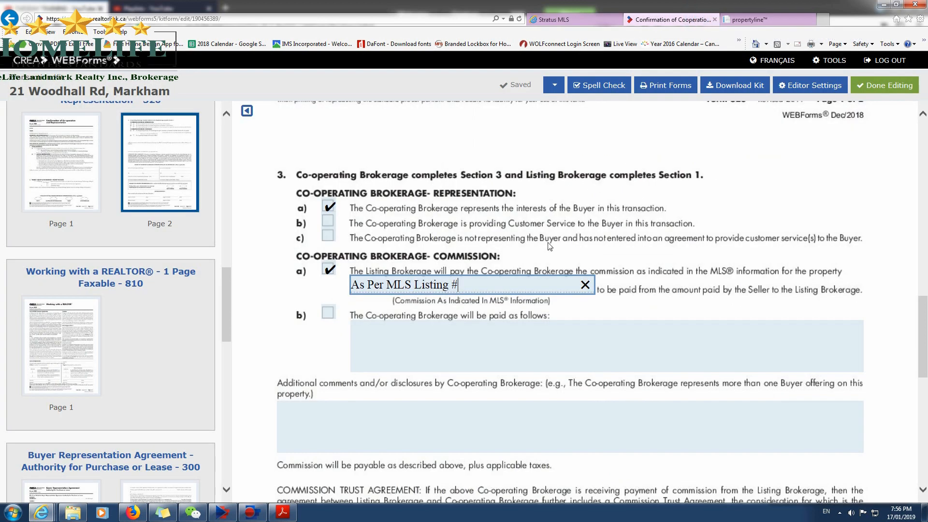
key("ctrl+v")
left_click(485, 309)
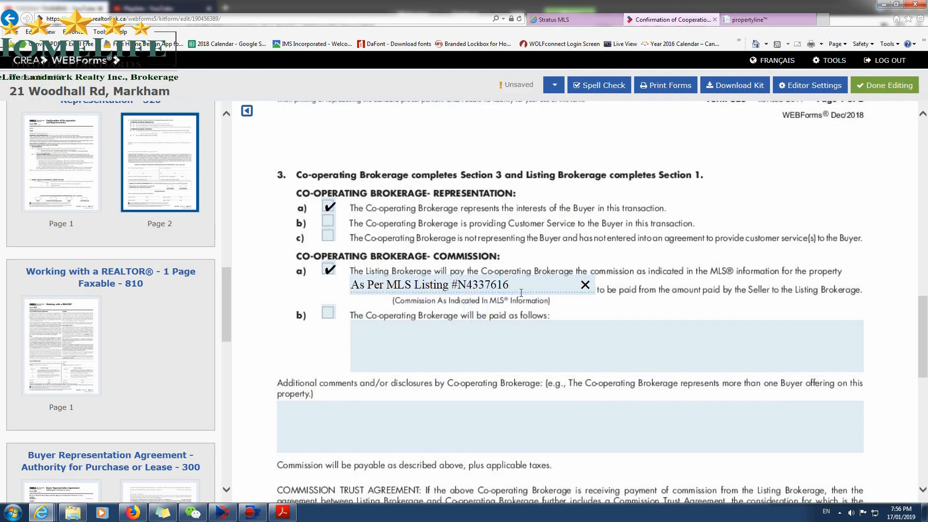
Try to copy the listing brokerage's name from the Stratus MLS listing into the form's signature section.
left_click(570, 19)
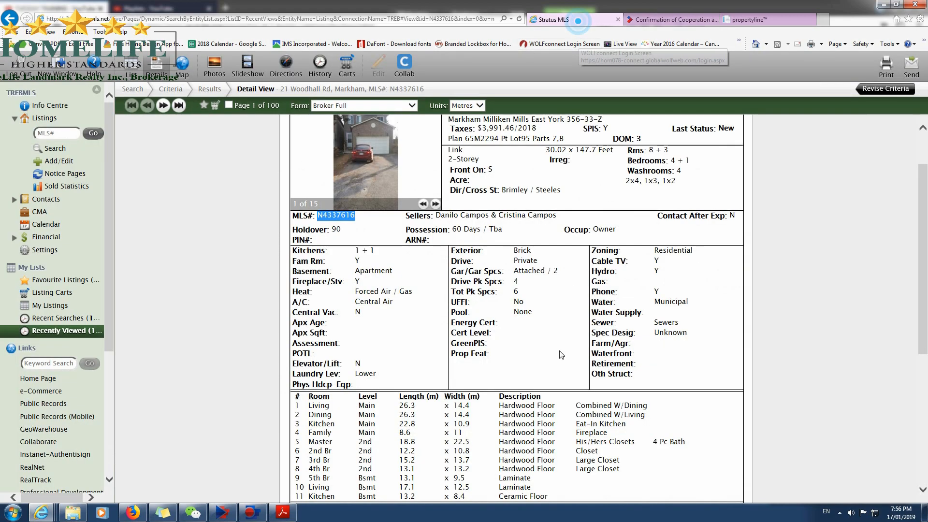
scroll(560, 355, "down", 5)
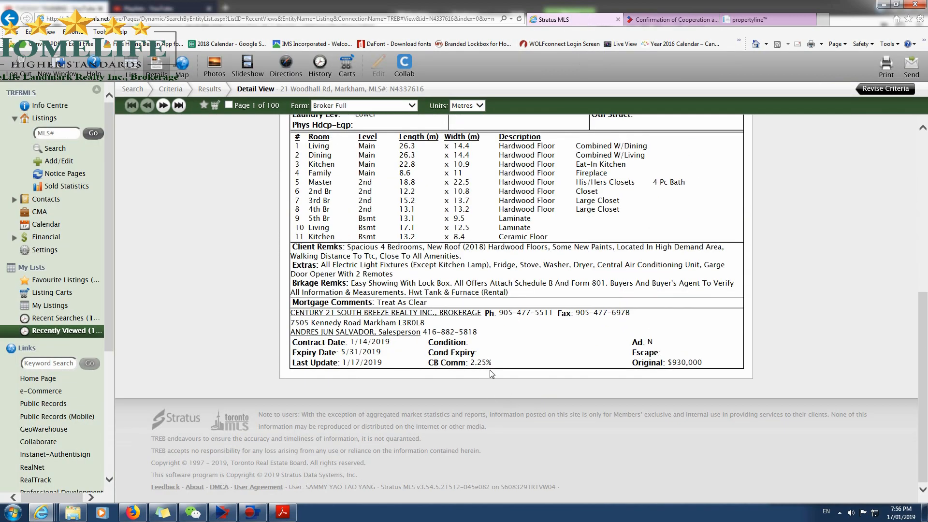
left_click(672, 19)
scroll(530, 347, "down", 7)
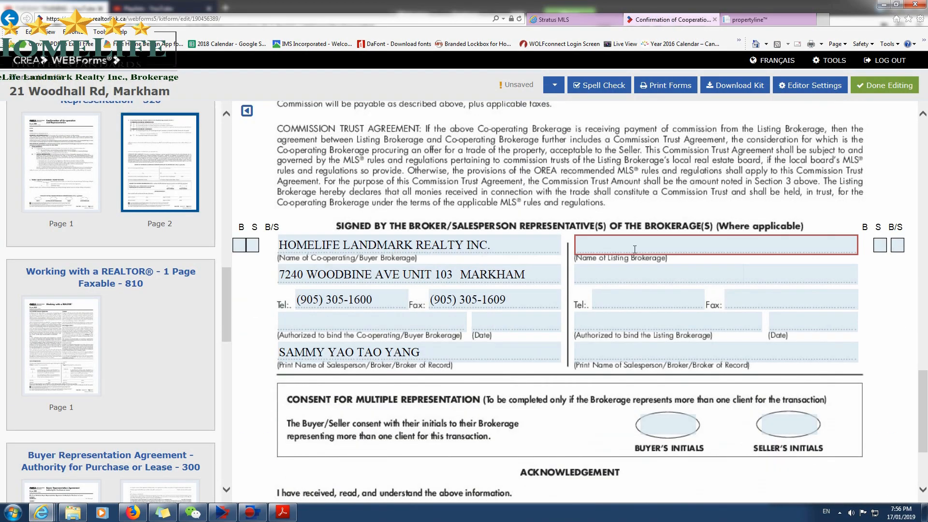
left_click(555, 22)
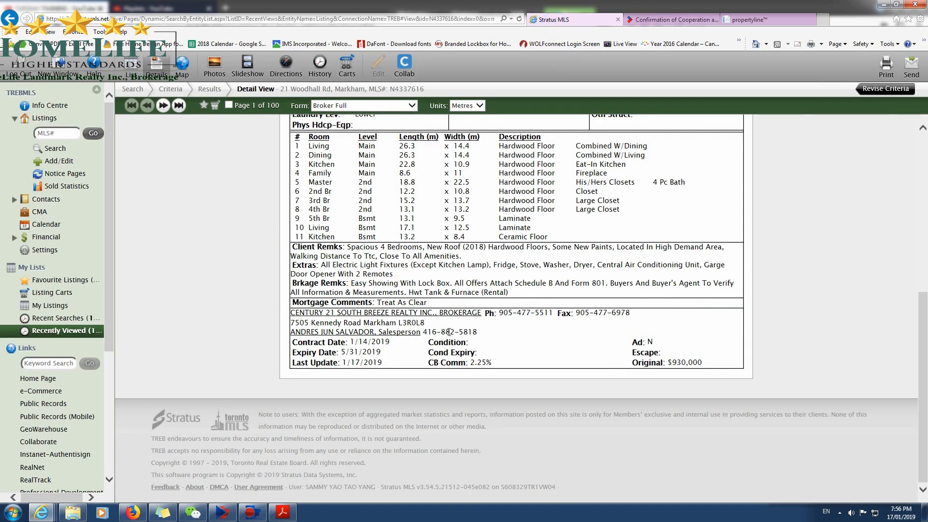
left_click_drag(290, 312, 484, 319)
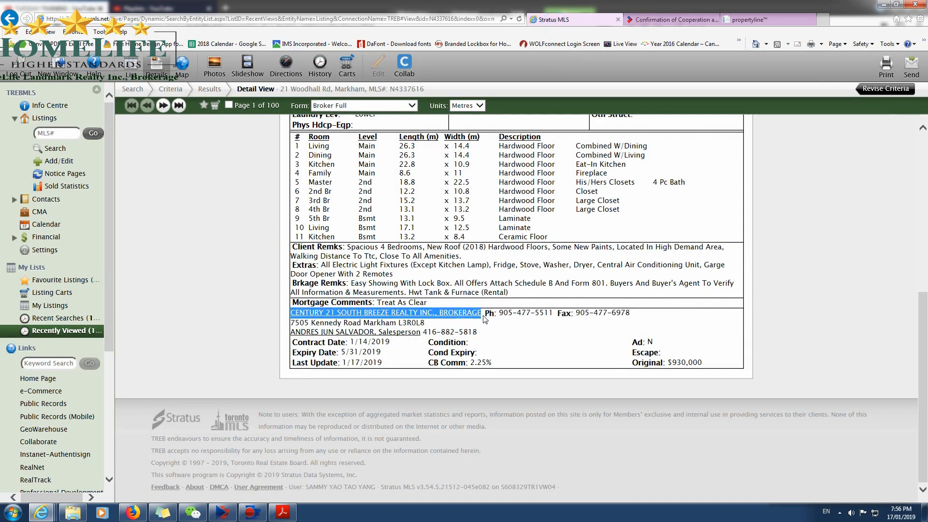
left_click(672, 19)
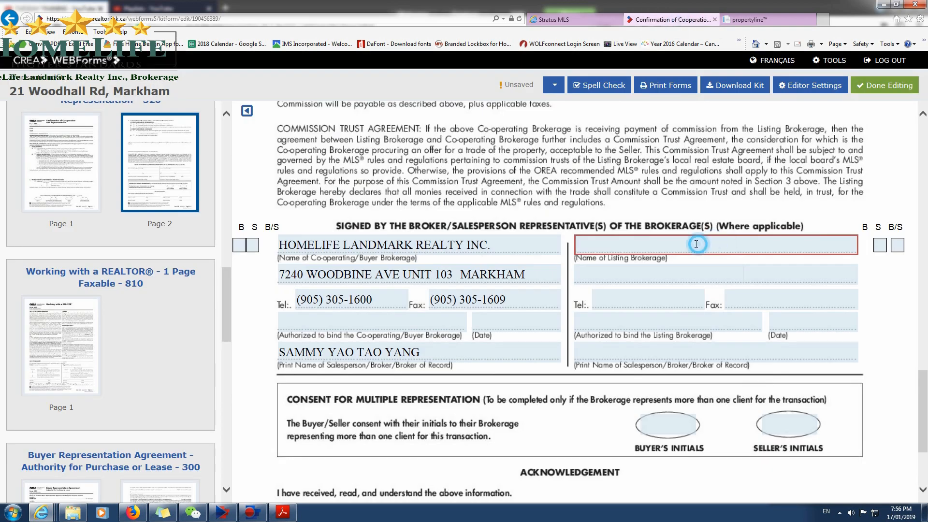
Copy "CENTURY 21 SOUTH BREEZE REALTY INC" from the Stratus MLS brokerage information into the form as the listing brokerage's name.
left_click(571, 20)
left_click(496, 330)
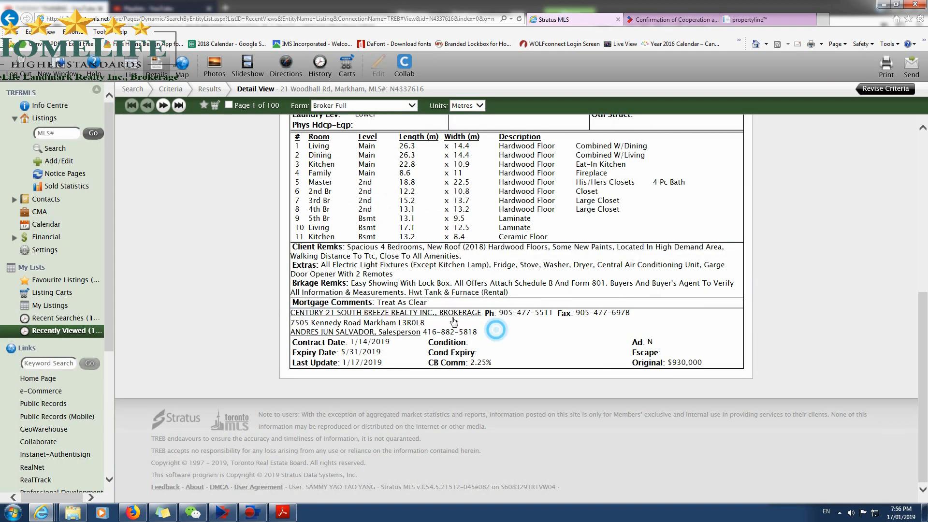
left_click(294, 313)
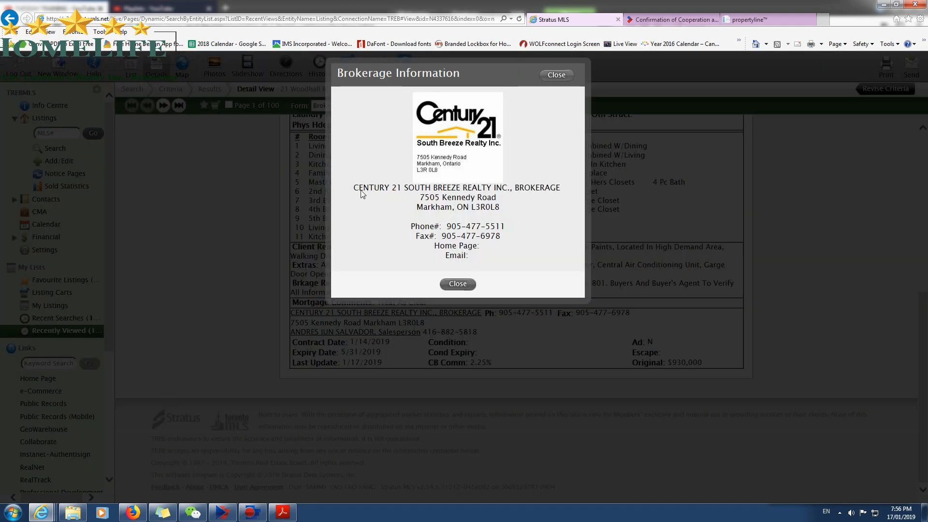
left_click_drag(353, 188, 548, 189)
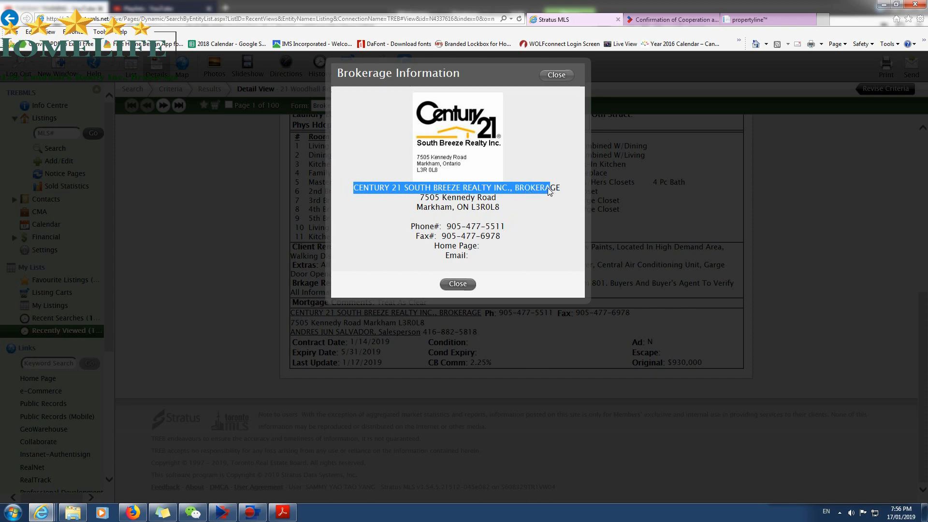
left_click(667, 19)
left_click(636, 251)
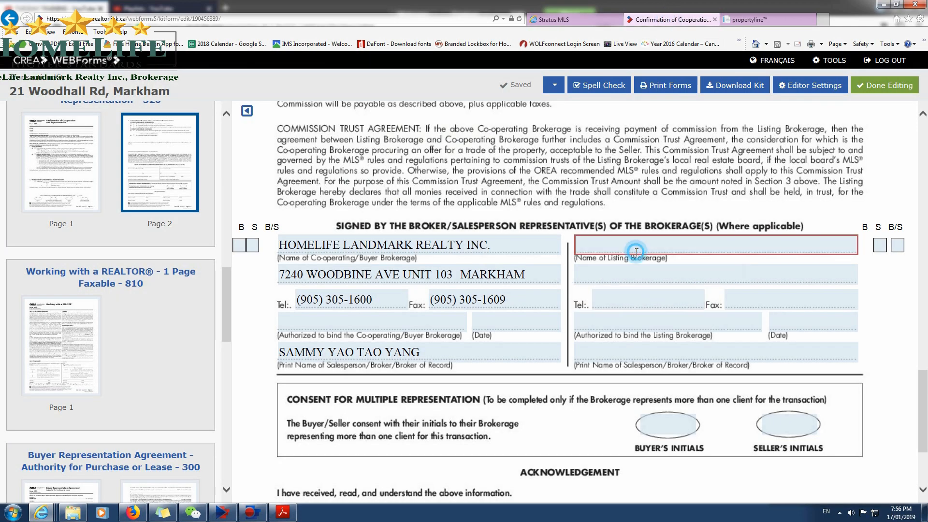
left_click(551, 22)
left_click(518, 227)
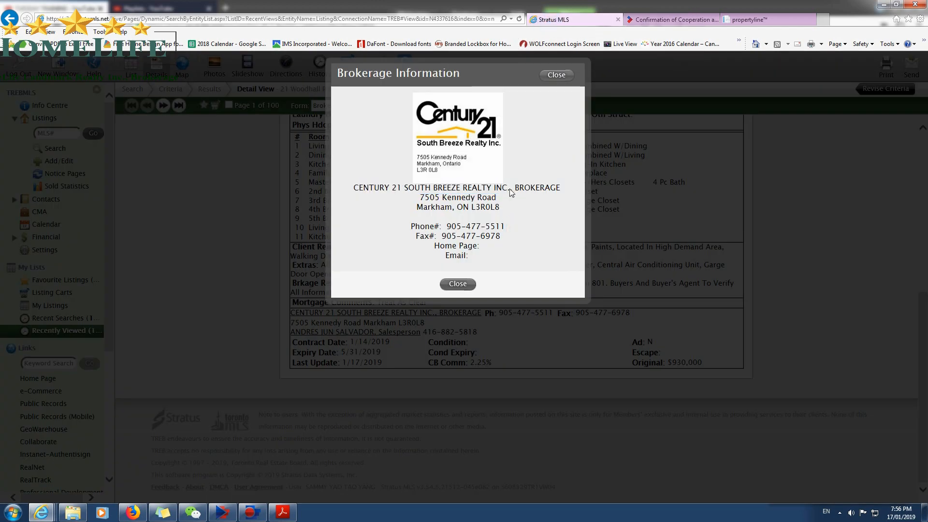
left_click_drag(508, 189, 357, 188)
key("ctrl+c")
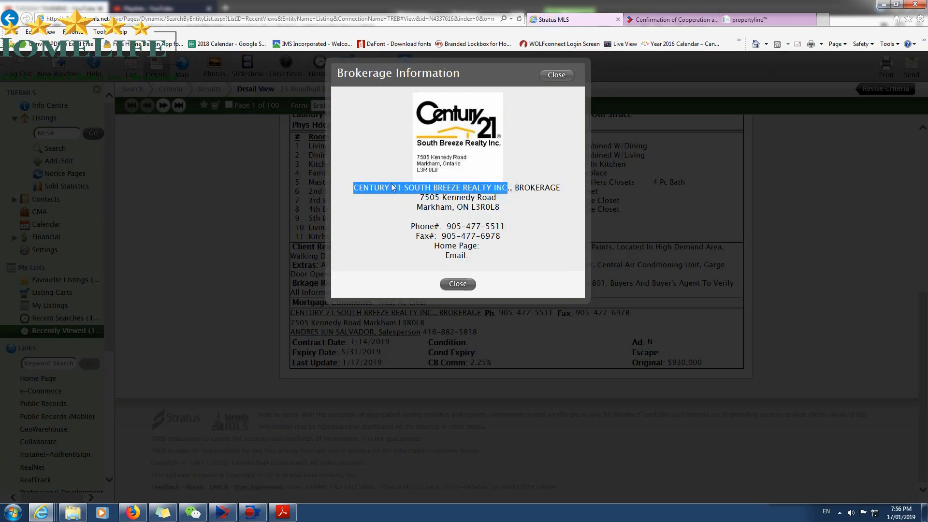
left_click(626, 23)
left_click(690, 245)
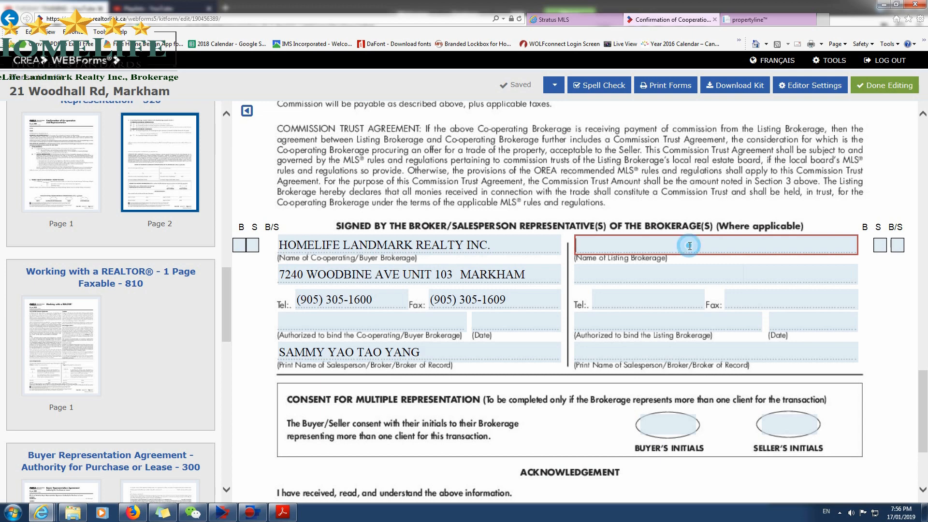
key("ctrl+v")
Copy the listing brokerage's street address from the Stratus MLS brokerage information into the address line below its name on the form.
left_click(550, 19)
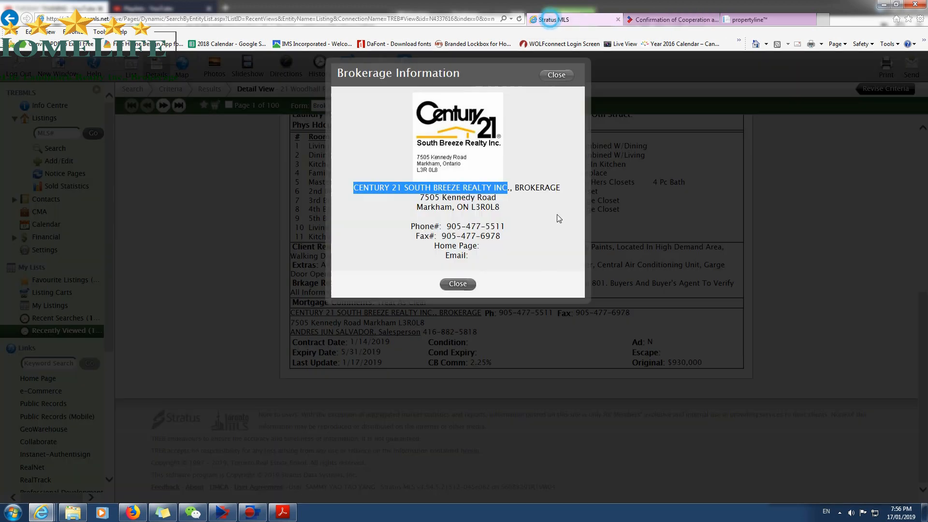
left_click_drag(418, 198, 494, 201)
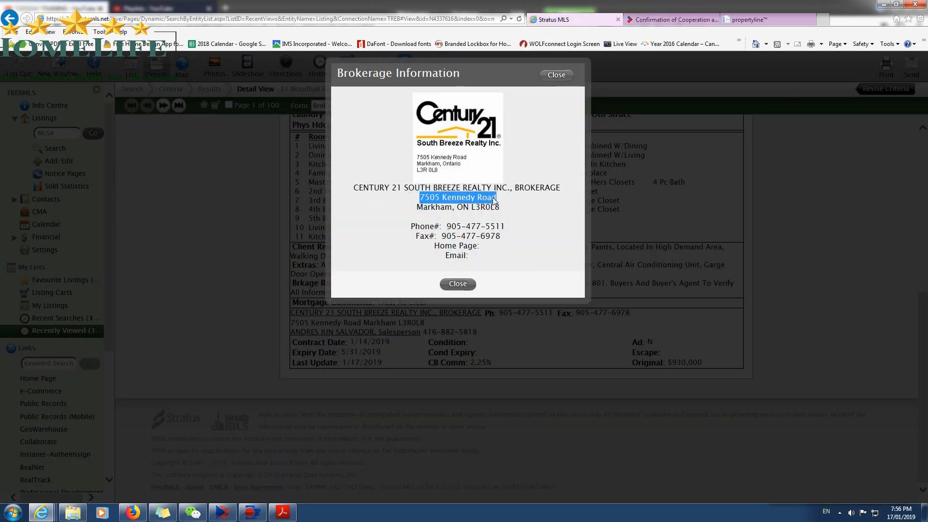
key("ctrl+c")
left_click(672, 19)
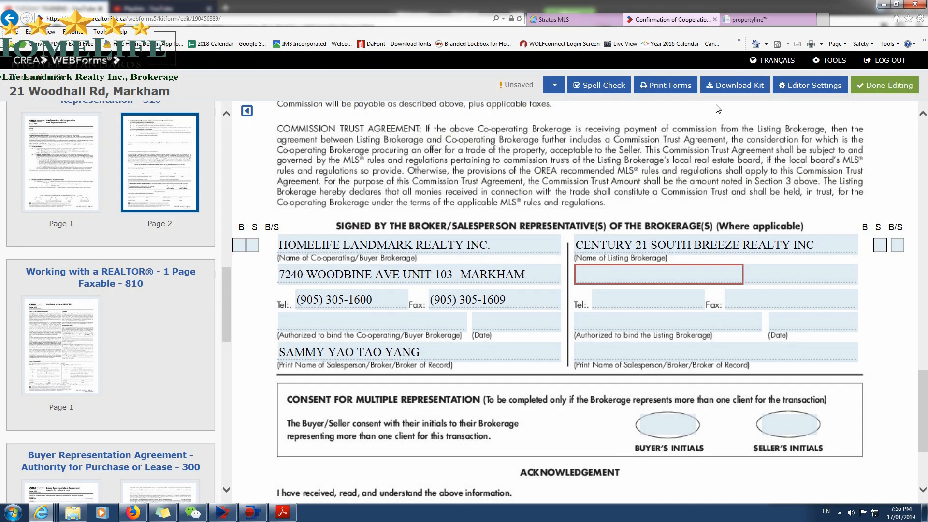
left_click(619, 281)
key("ctrl+v")
left_click(791, 276)
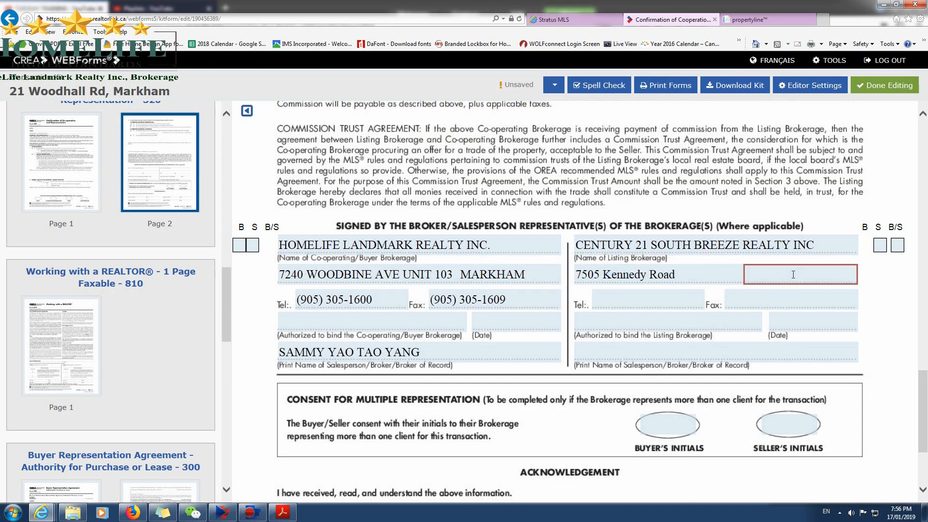
Finish editing the kit's forms and look over the form list in the transaction kit details.
scroll(601, 335, "down", 3)
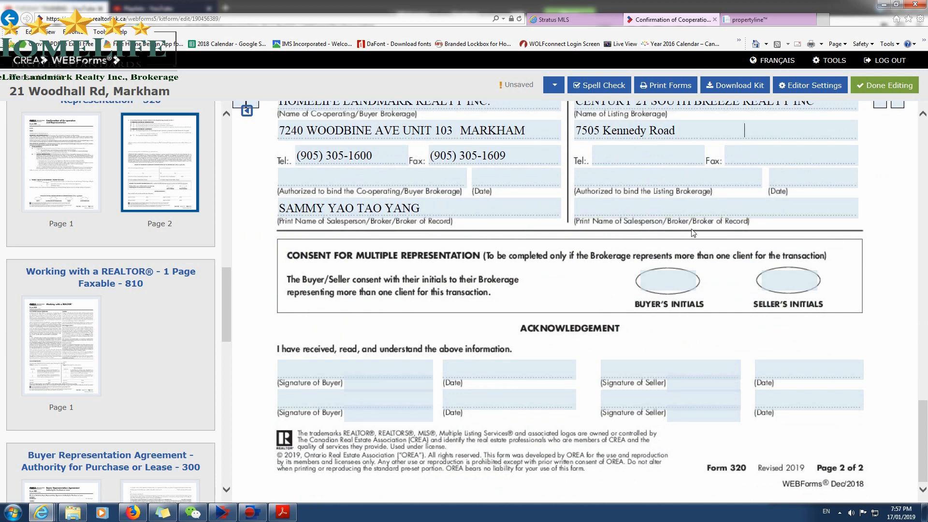
scroll(551, 348, "up", 4)
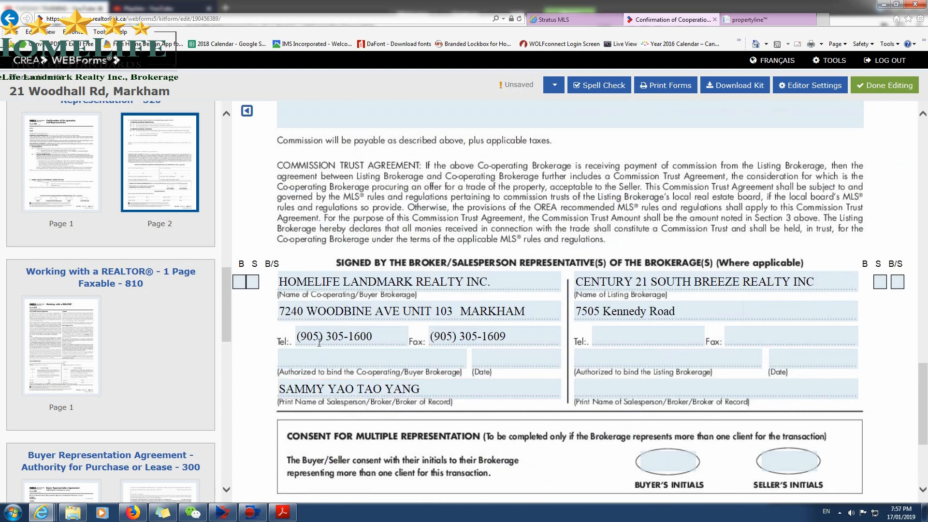
scroll(178, 308, "up", 6)
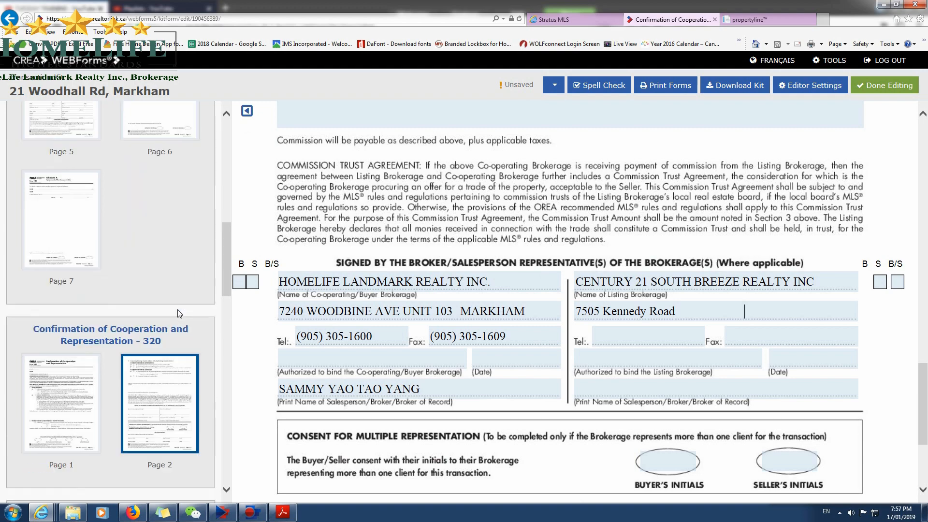
scroll(172, 338, "down", 5)
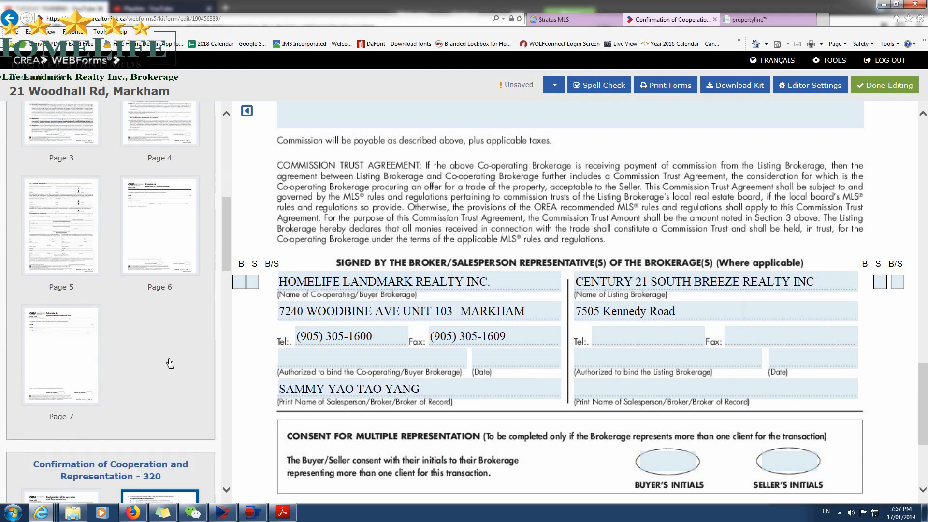
scroll(167, 370, "down", 3)
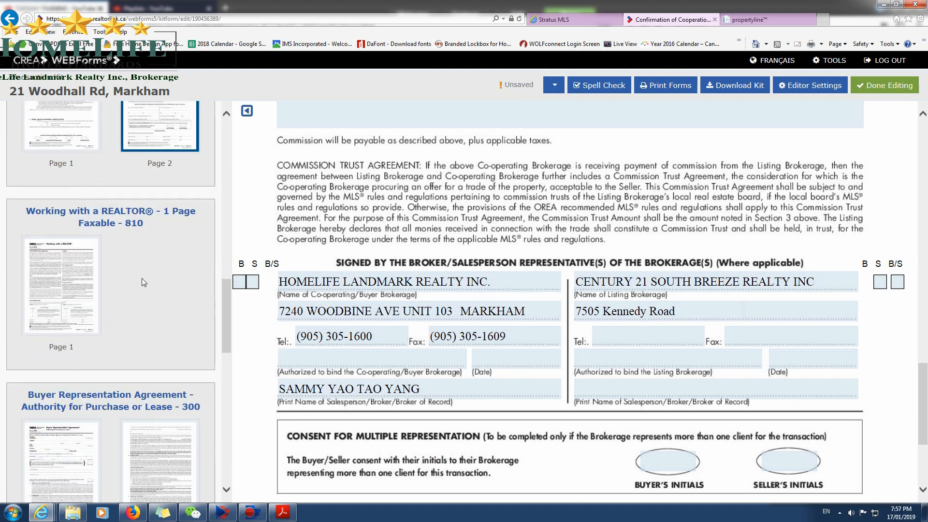
scroll(132, 347, "down", 1)
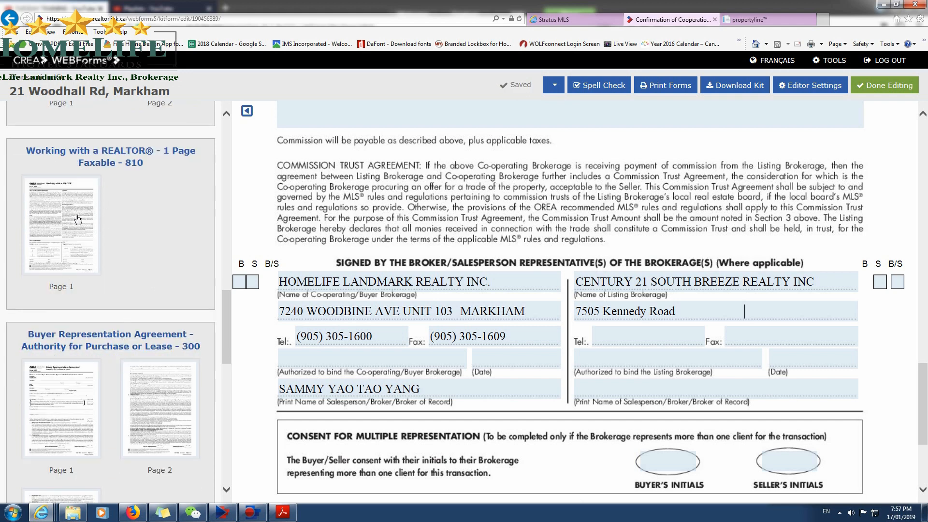
left_click(870, 89)
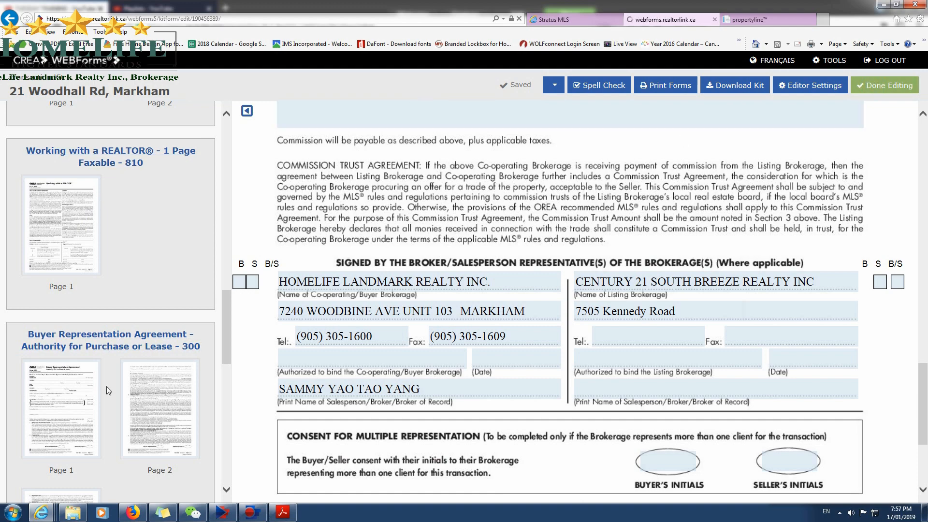
scroll(367, 290, "down", 4)
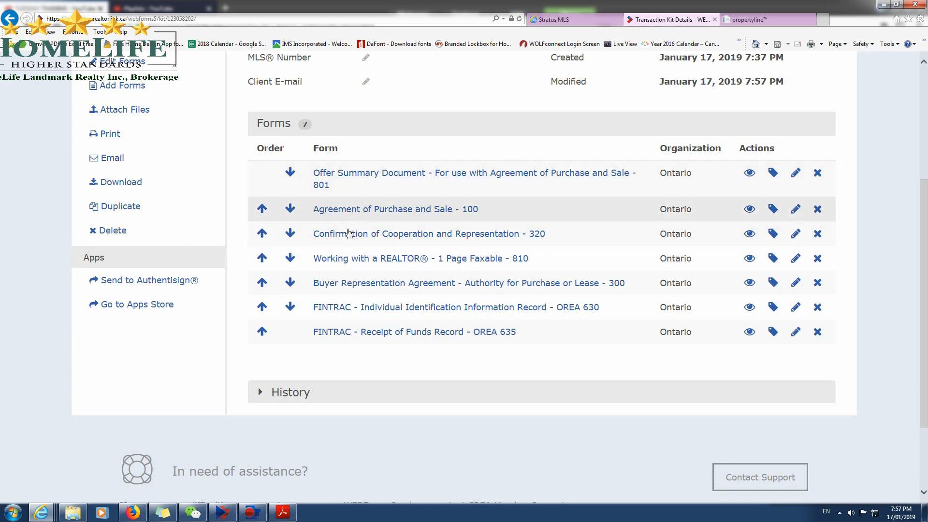
scroll(423, 262, "up", 4)
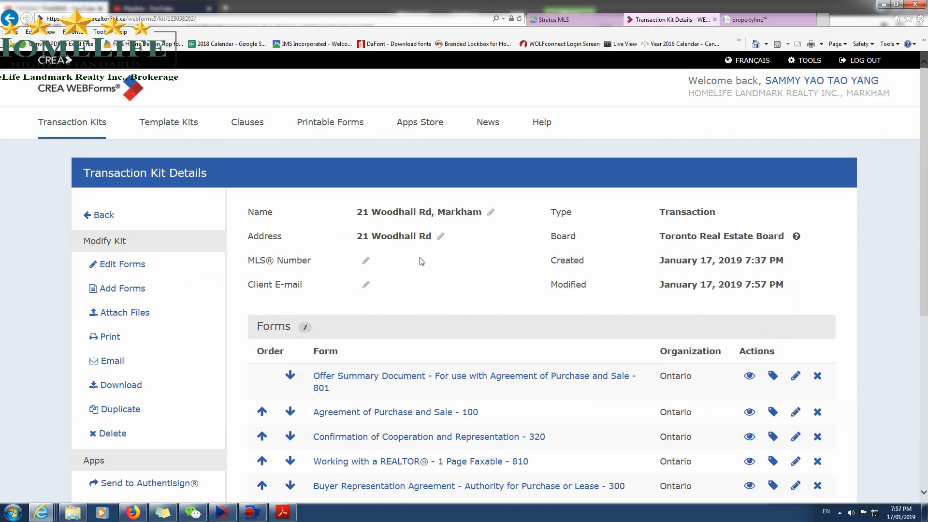
scroll(336, 344, "down", 4)
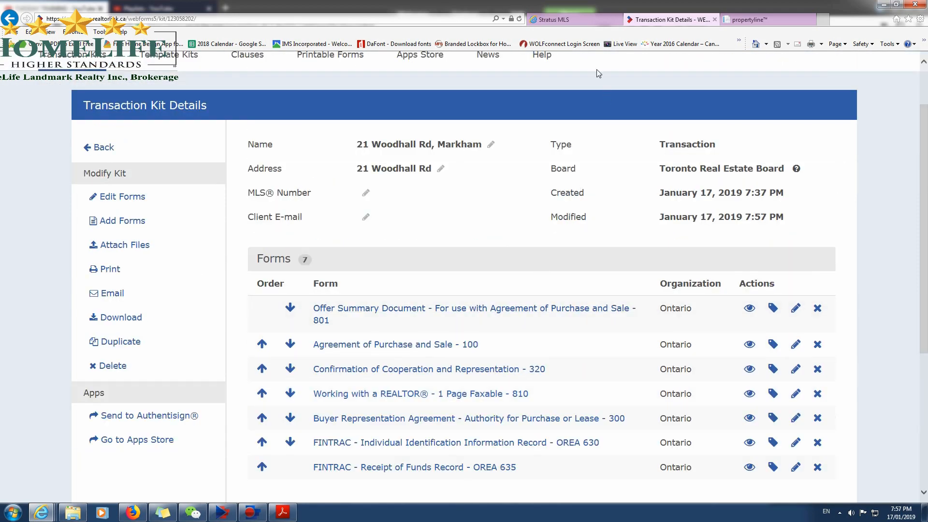
Switch to Stratus MLS, close the brokerage information and return to the beginning of the property's listing.
left_click(569, 22)
left_click(469, 284)
scroll(217, 374, "up", 6)
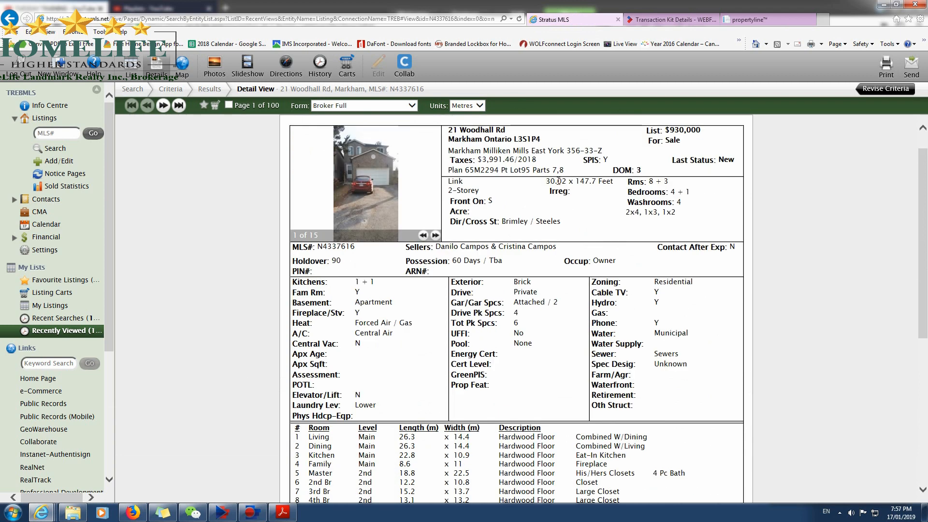
scroll(542, 184, "up", 1)
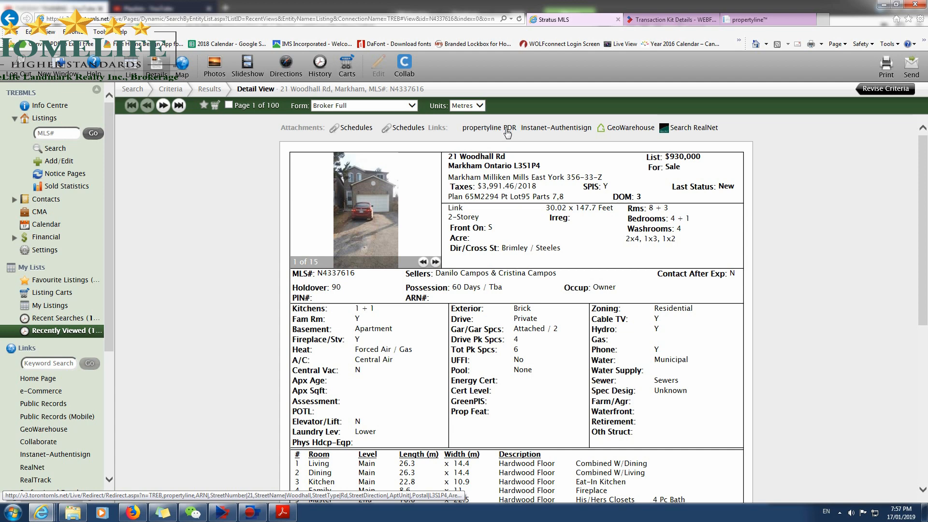
Switch to propertyline and examine the property's year built, last sale date and last sale amount.
left_click(669, 19)
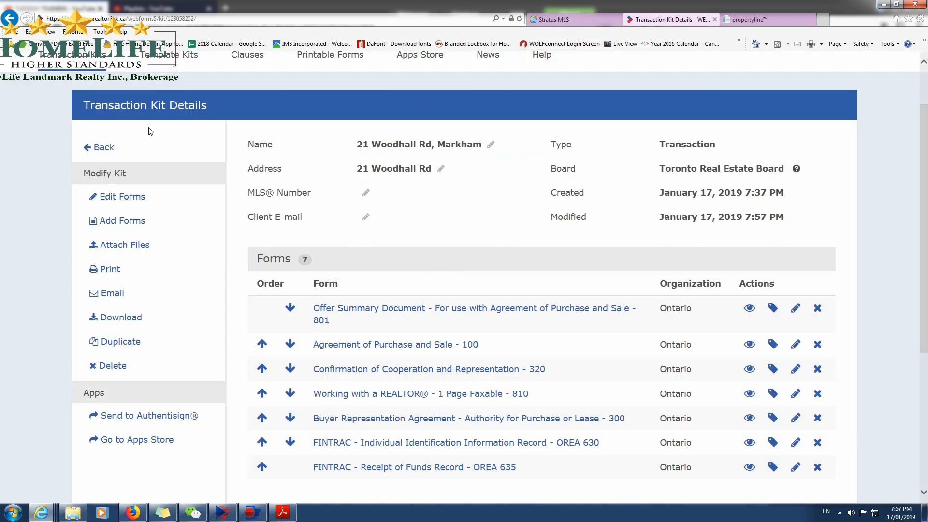
left_click(746, 19)
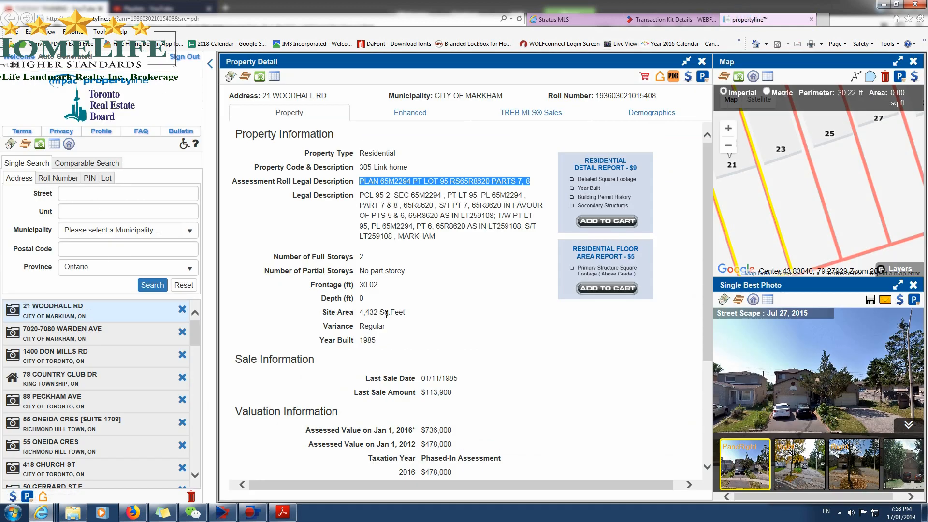
left_click(323, 343)
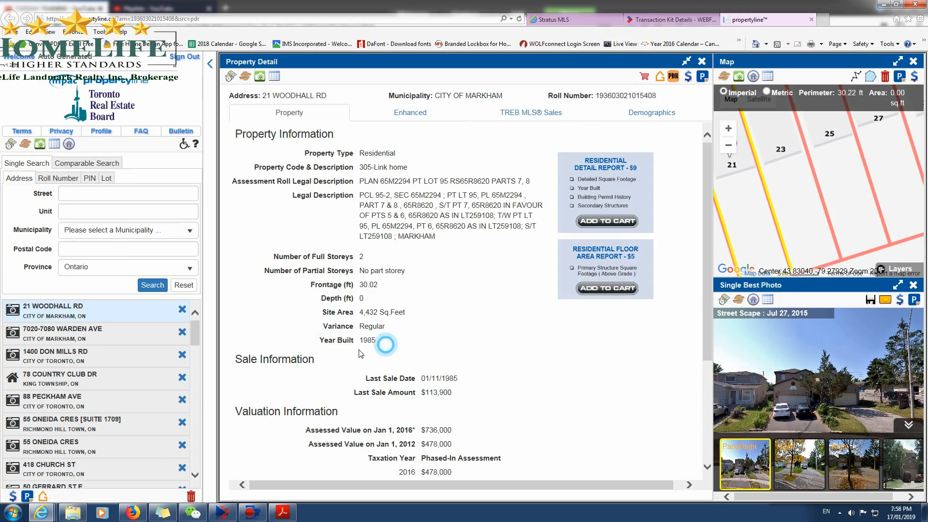
left_click_drag(372, 380, 458, 381)
left_click(399, 398)
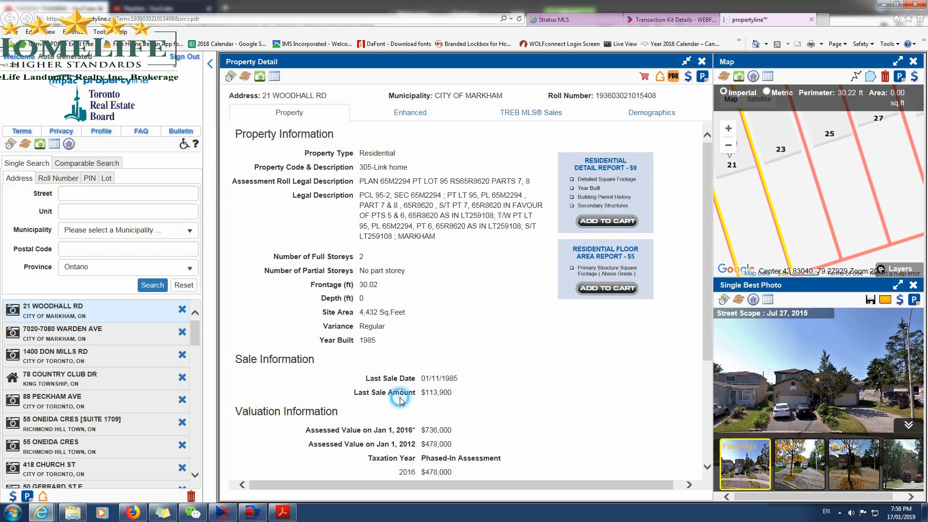
left_click_drag(356, 392, 461, 401)
left_click(463, 399)
Examine the property's enhanced details, TREB MLS sales history and neighbourhood demographics, including the average household income.
left_click(411, 114)
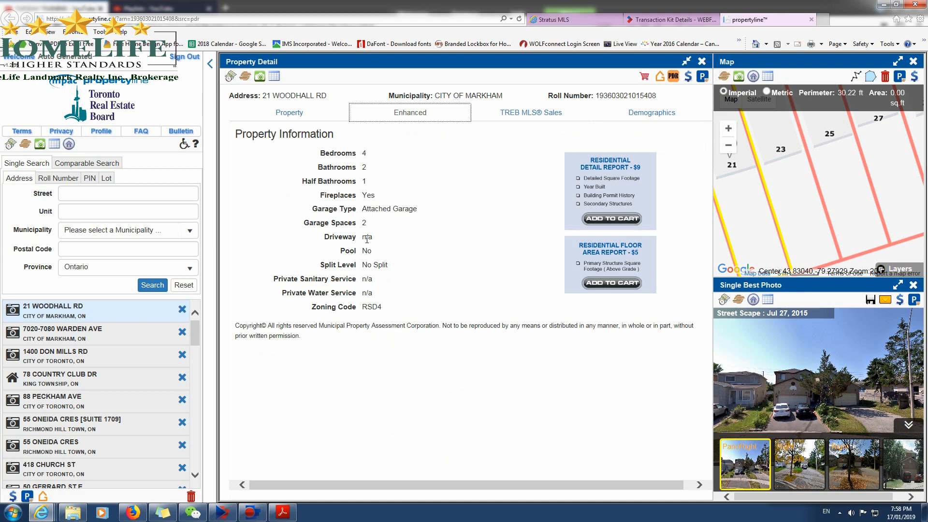
left_click(515, 117)
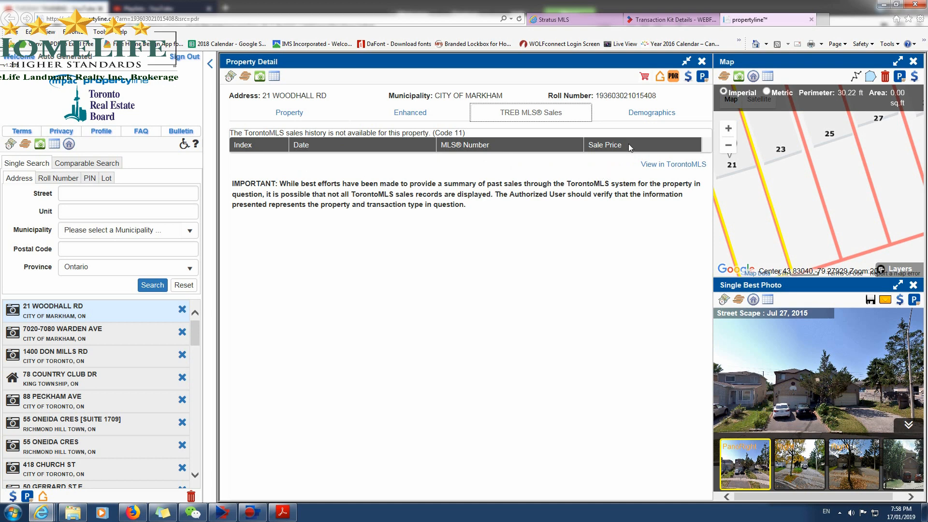
left_click(643, 119)
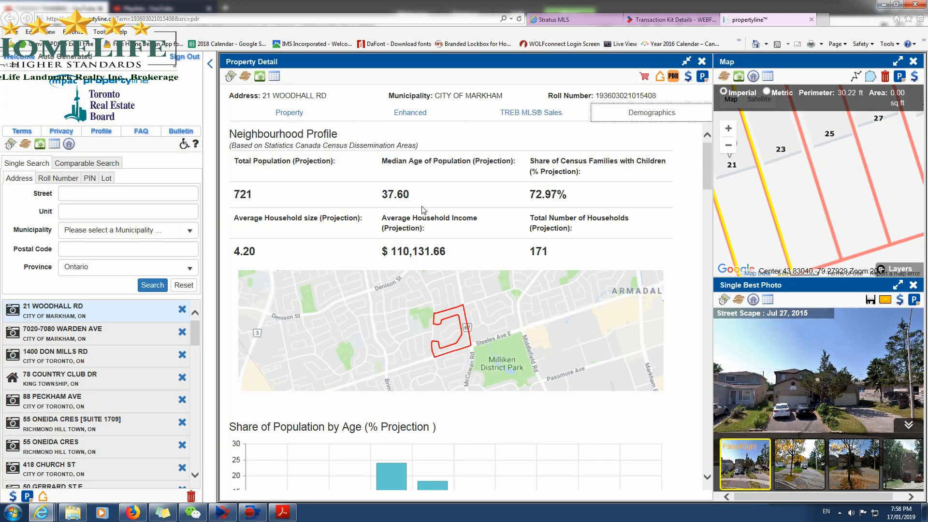
left_click(394, 251)
double_click(394, 250)
left_click(477, 251)
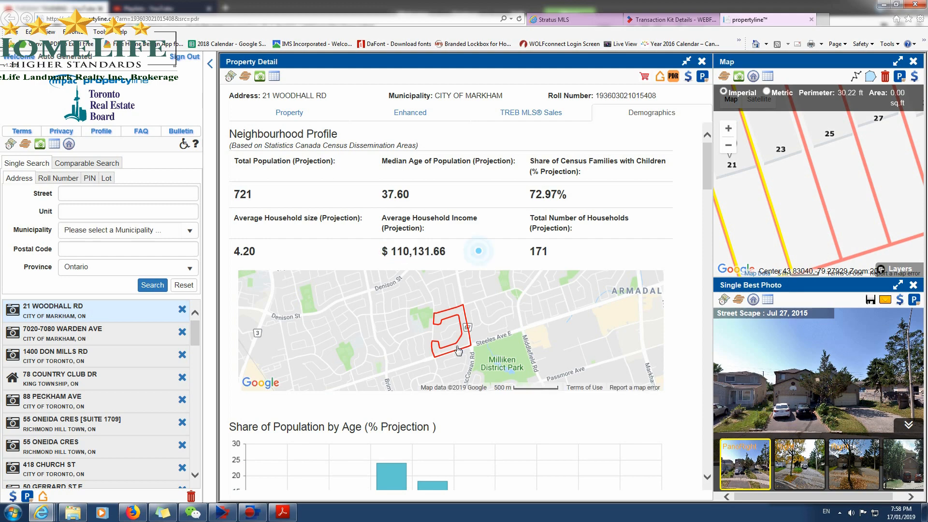
scroll(497, 377, "down", 4)
scroll(471, 340, "up", 4)
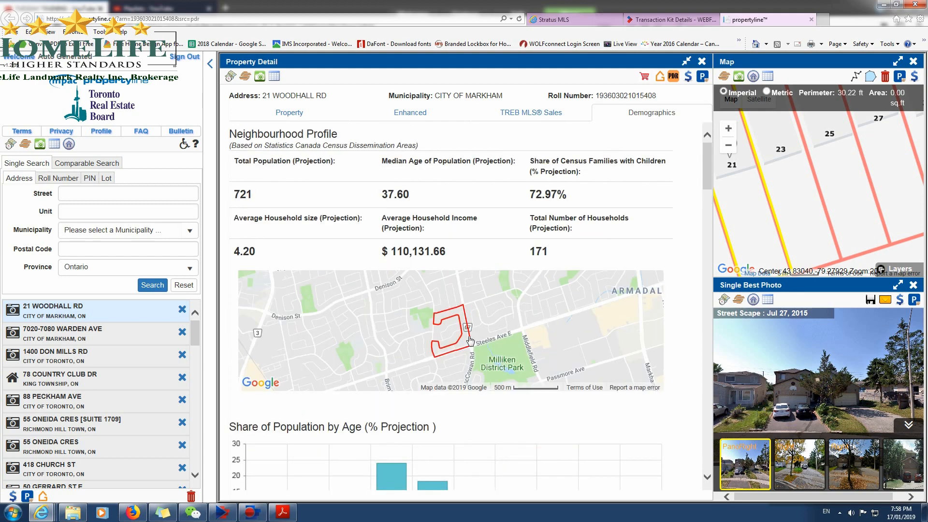
Show the basic property information in propertyline again and return to the property's Stratus MLS listing.
left_click(291, 119)
left_click(455, 319)
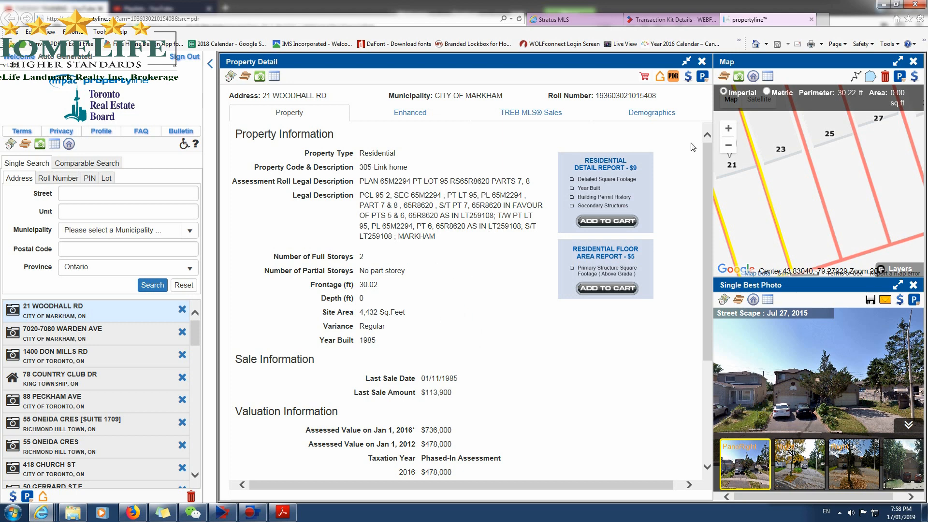
left_click(665, 18)
left_click(575, 20)
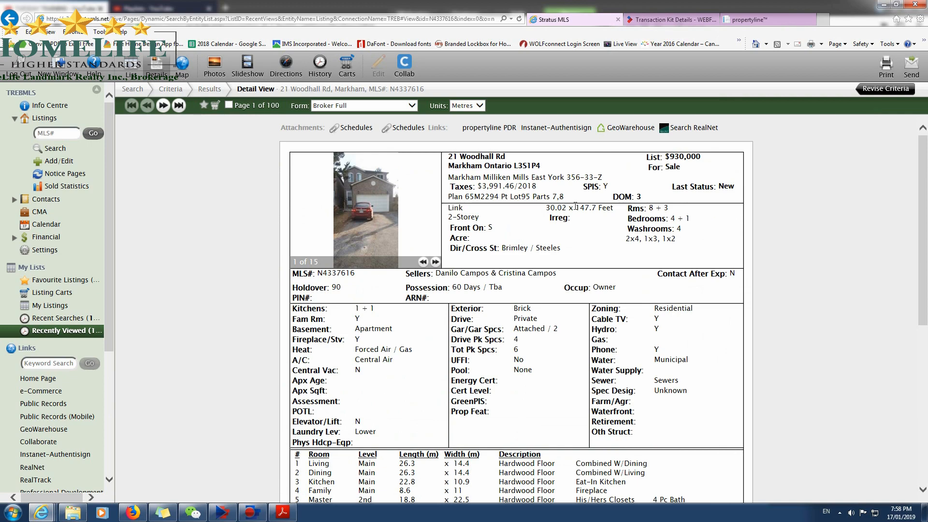
left_click(764, 20)
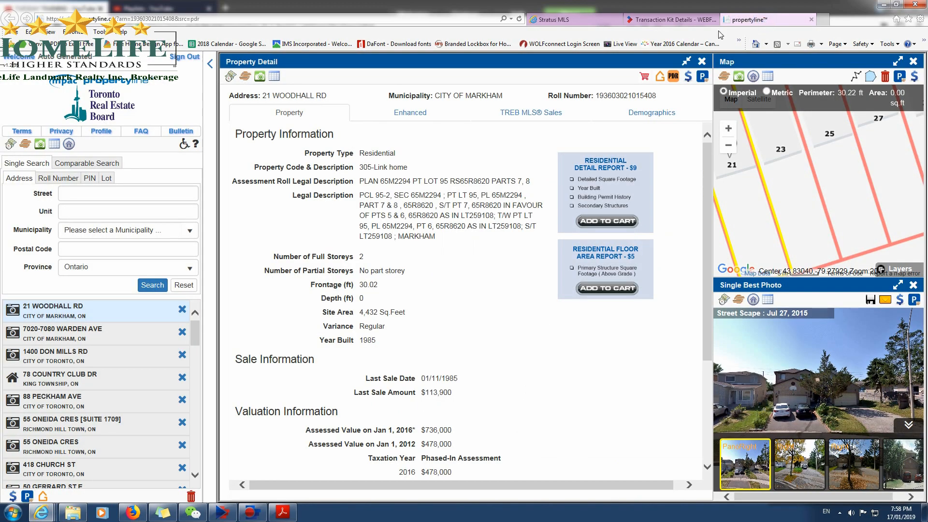
left_click(685, 21)
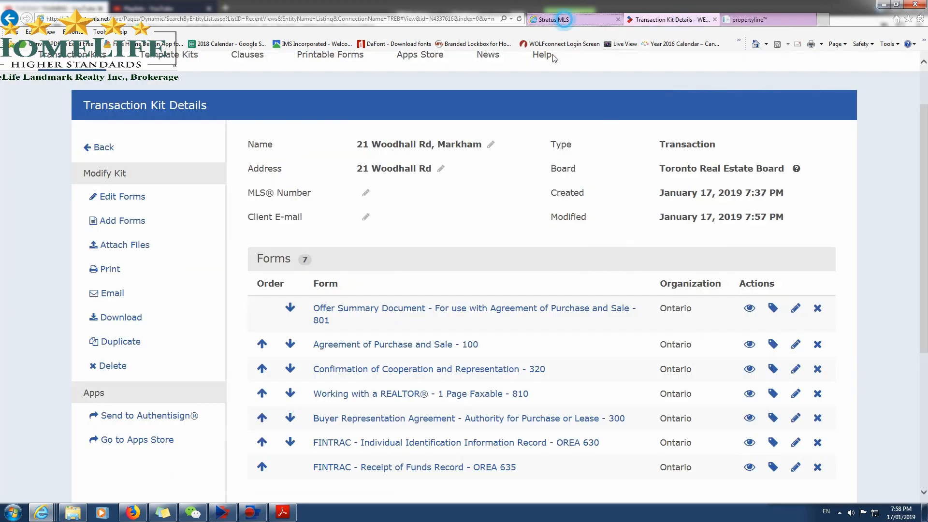
left_click(556, 20)
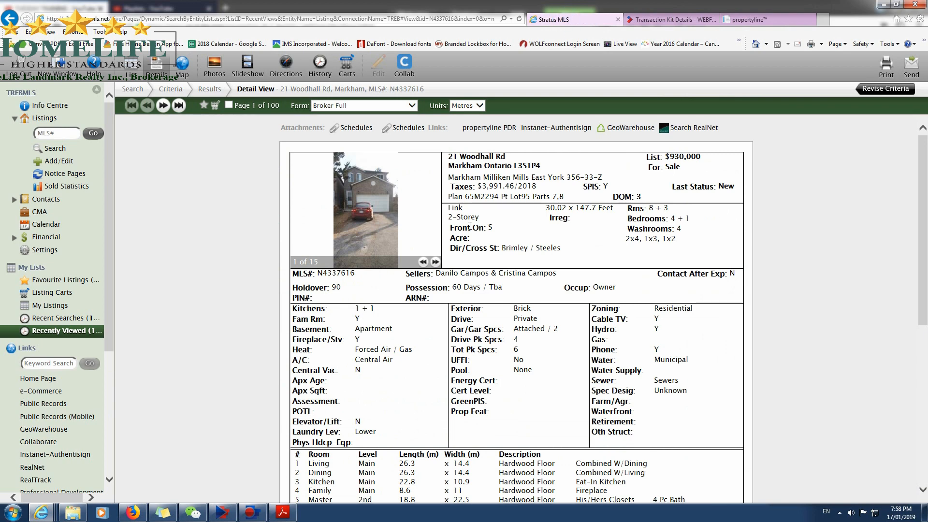